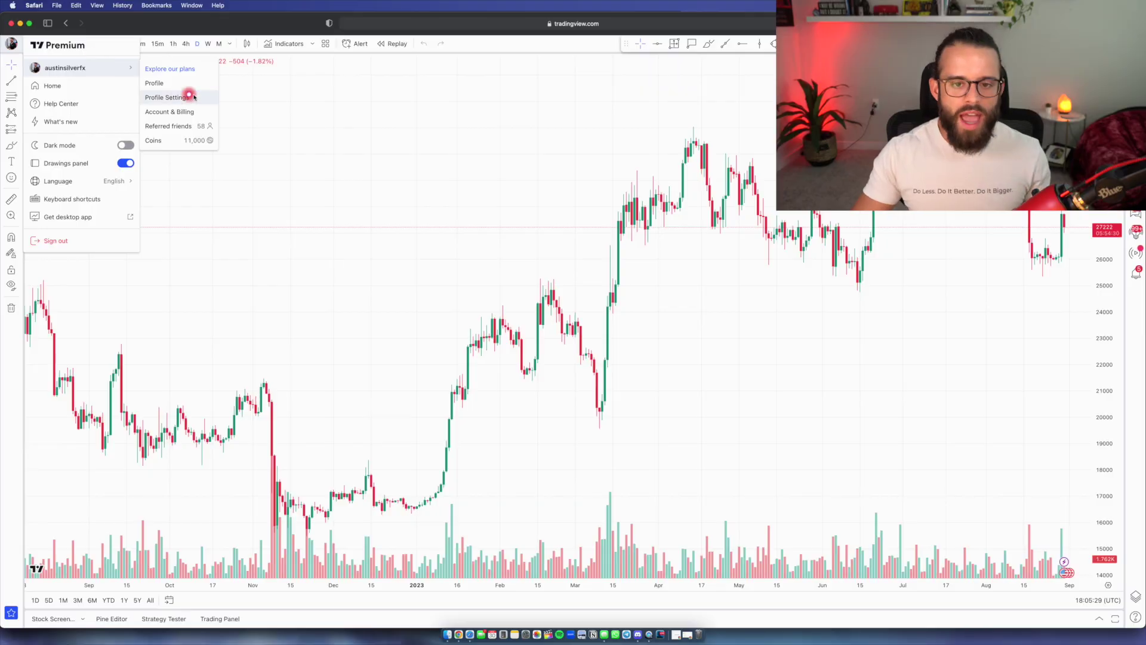
Step: Close the account menu so the BTCUSD daily chart is fully visible
click(332, 218)
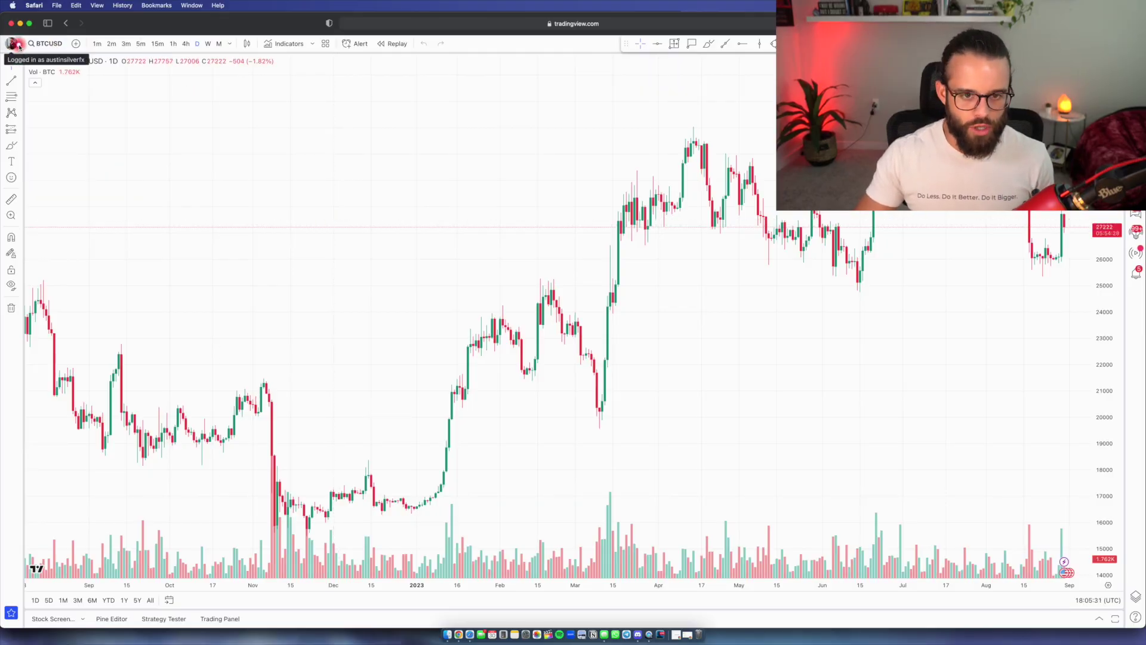
click(58, 44)
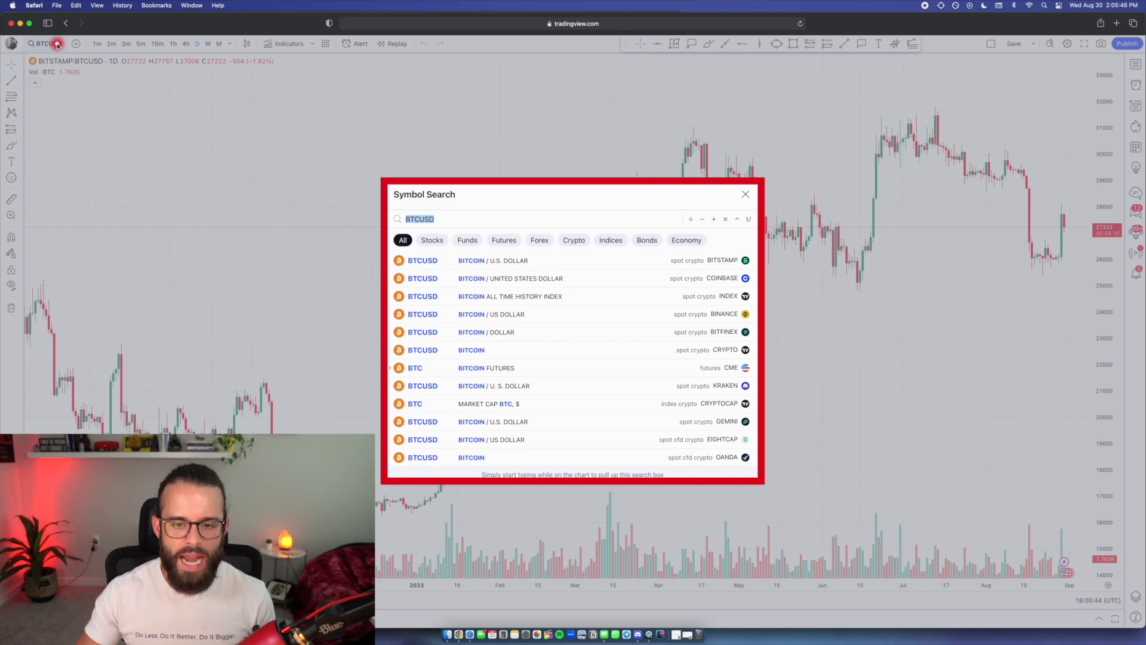
click(118, 131)
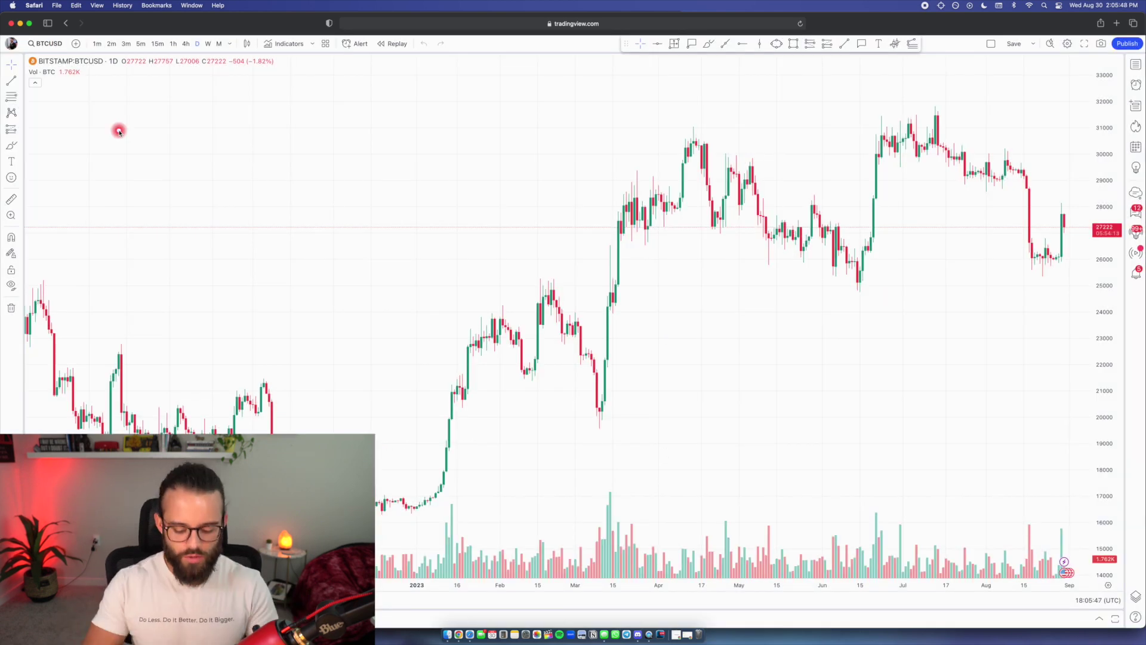
text(EURUSD)
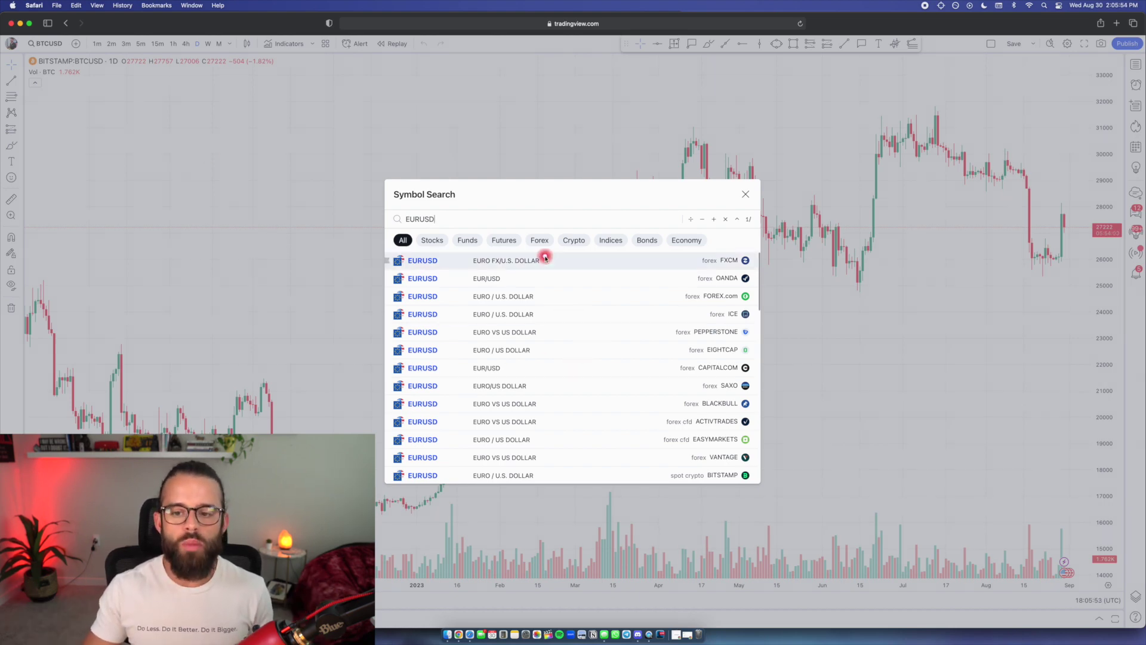
click(30, 47)
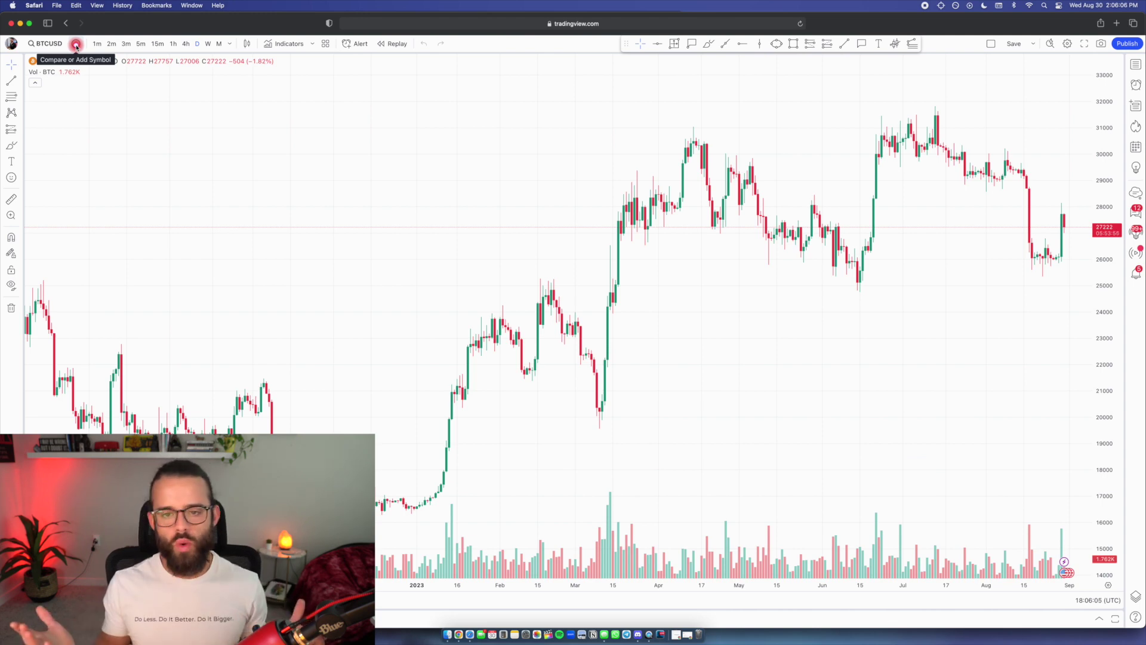
click(76, 45)
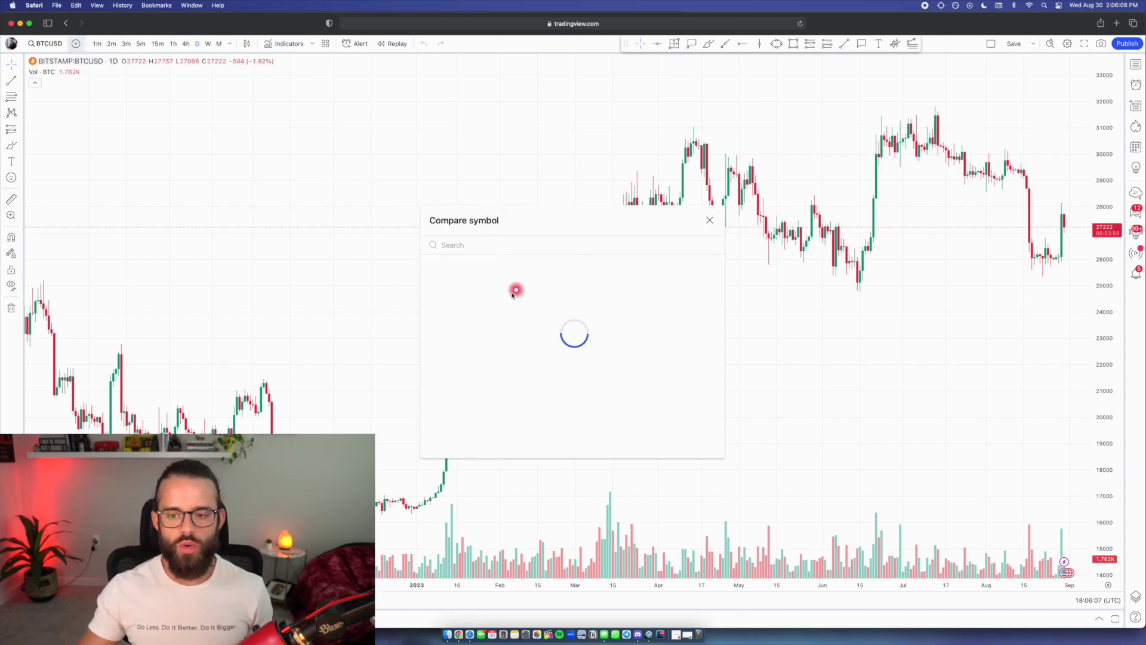
text(US500)
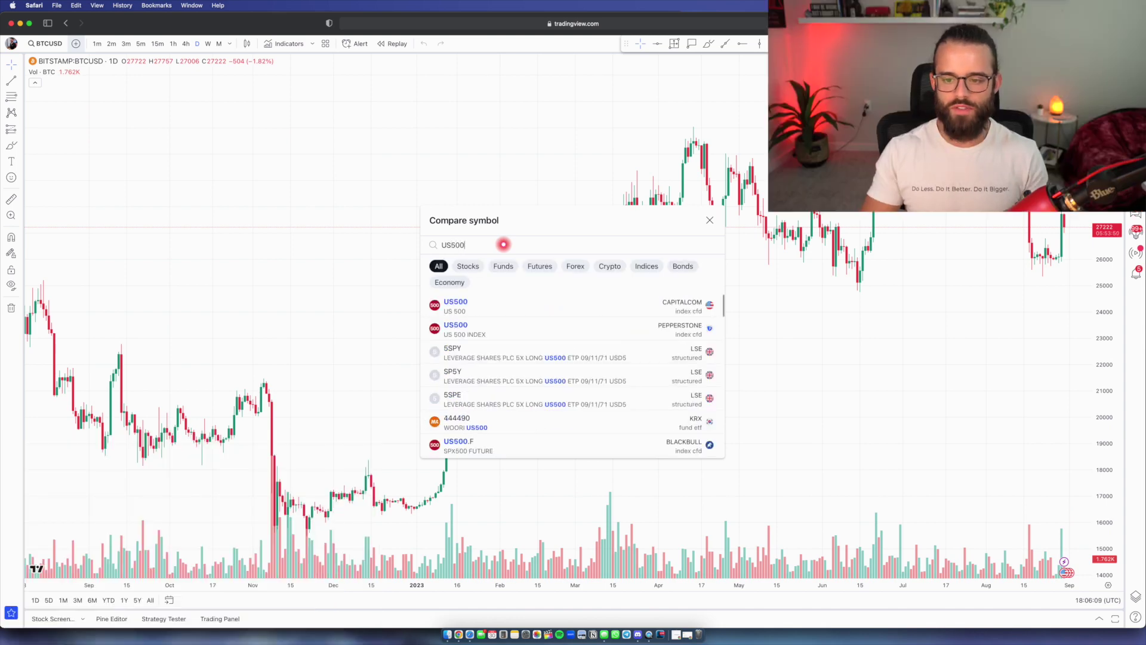
mouse_move(691, 305)
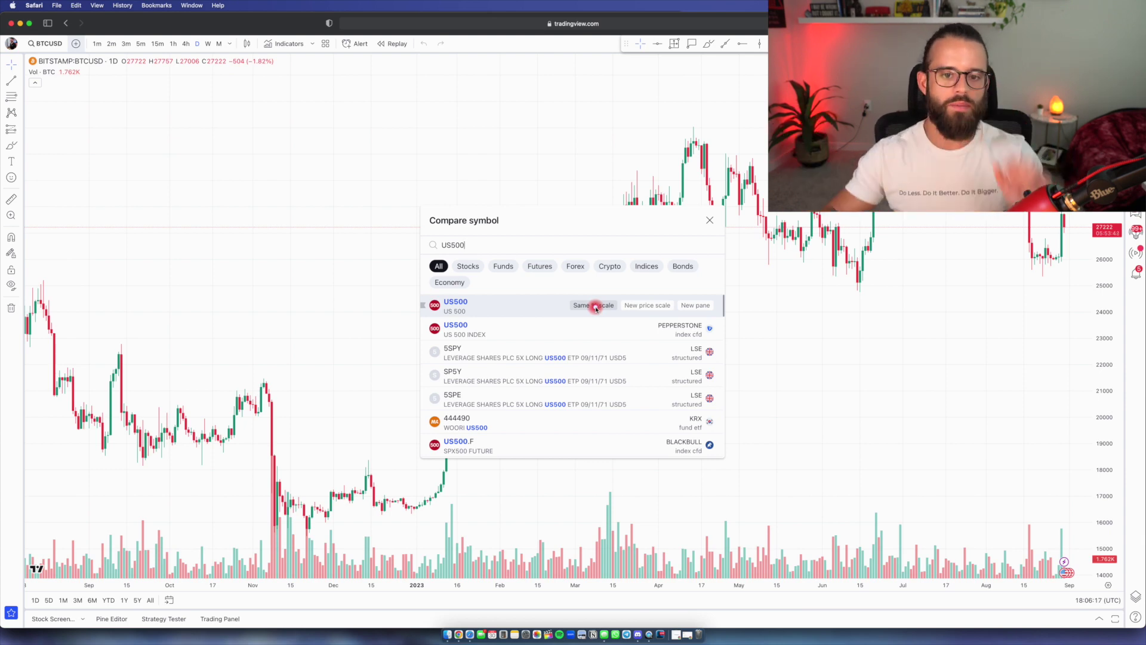
click(710, 220)
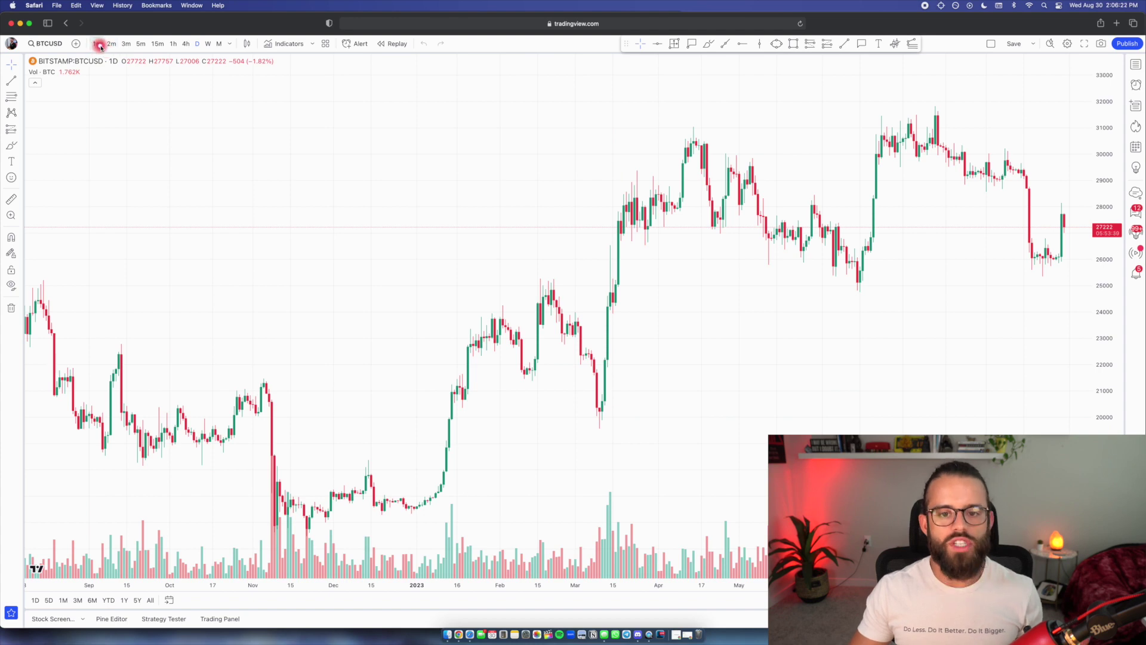
Step: Set the chart interval to 3 minutes after dismissing the interval list and a US500 search
click(229, 43)
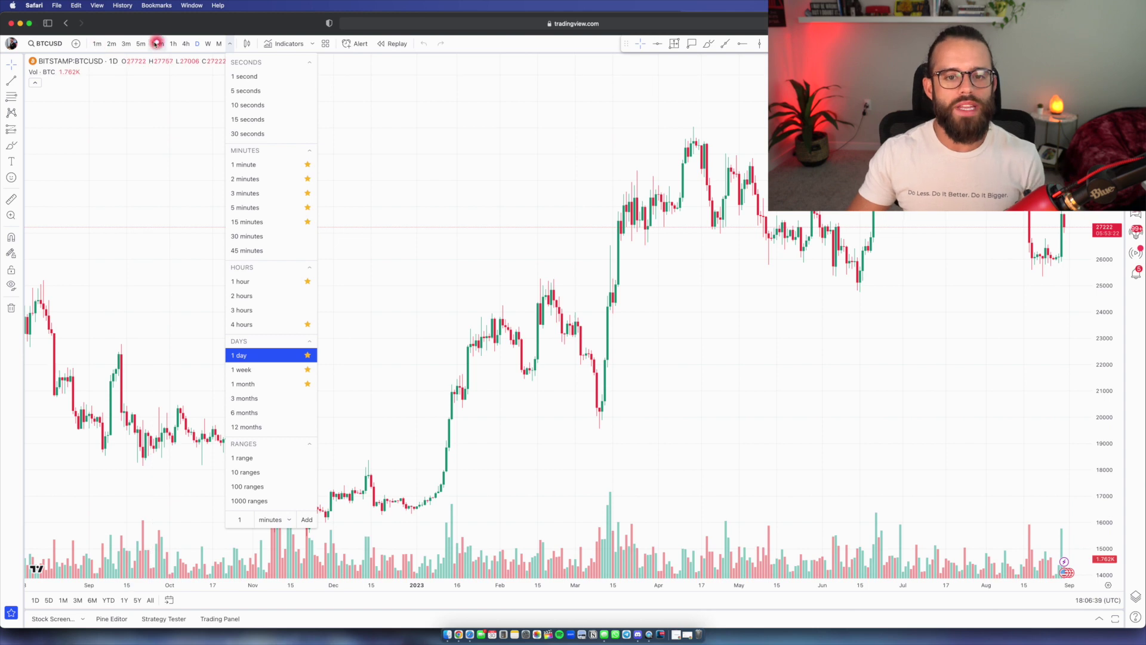
click(194, 187)
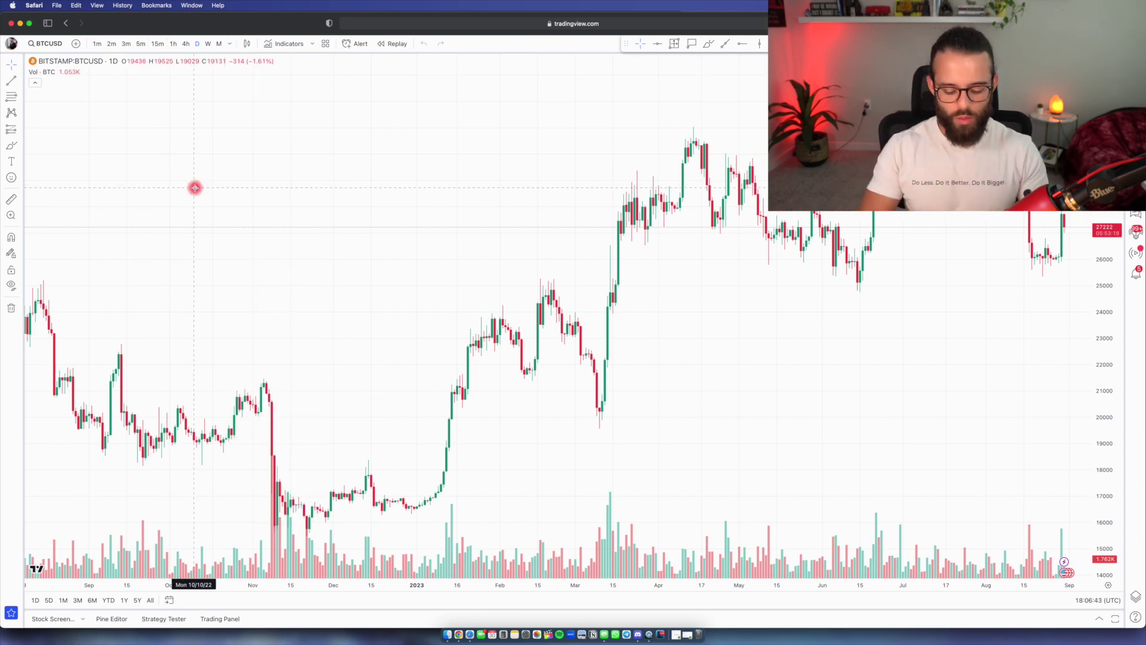
text(US500)
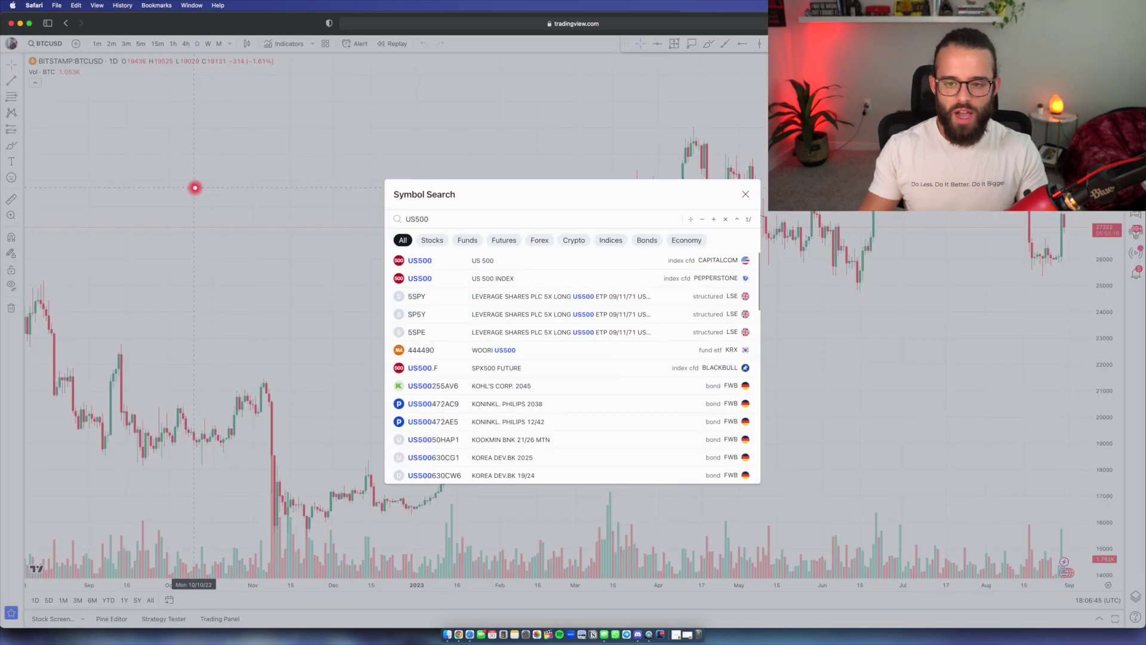
key(Escape)
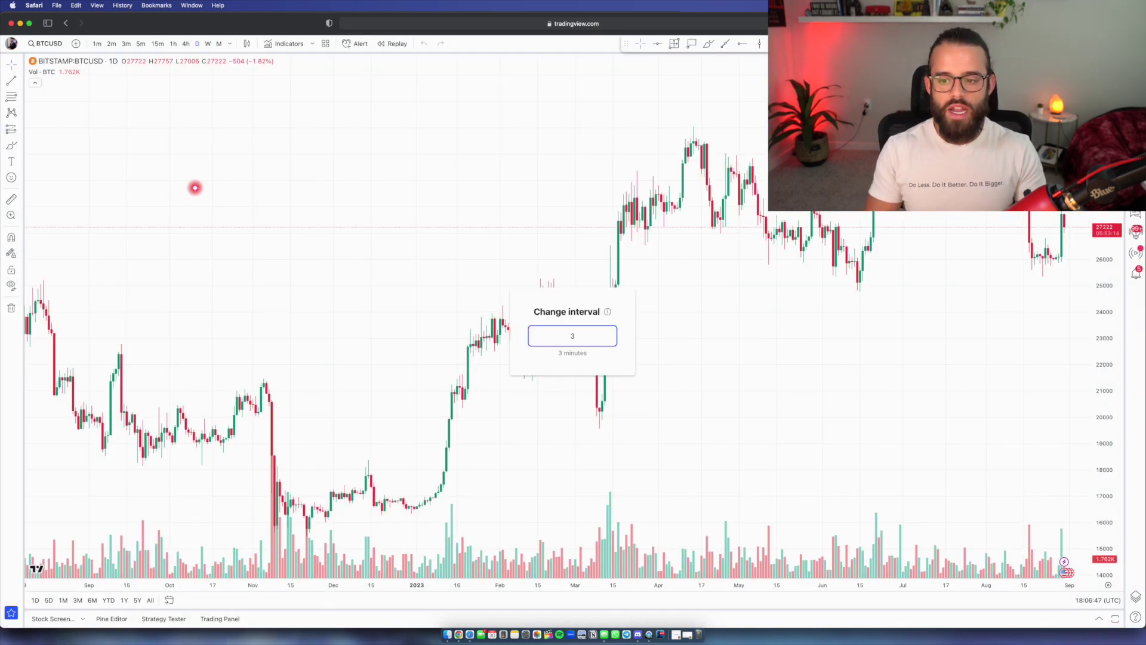
key(Return)
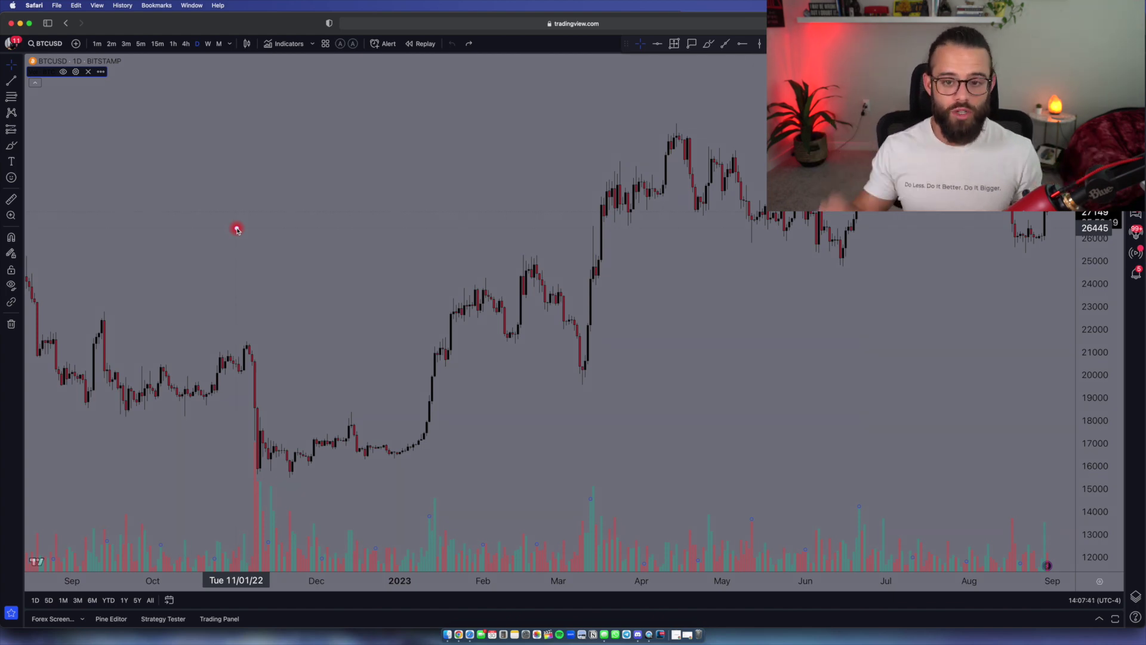
Step: Check the chart-type list, then bring up the Indicators, Metrics & Strategies window
click(247, 43)
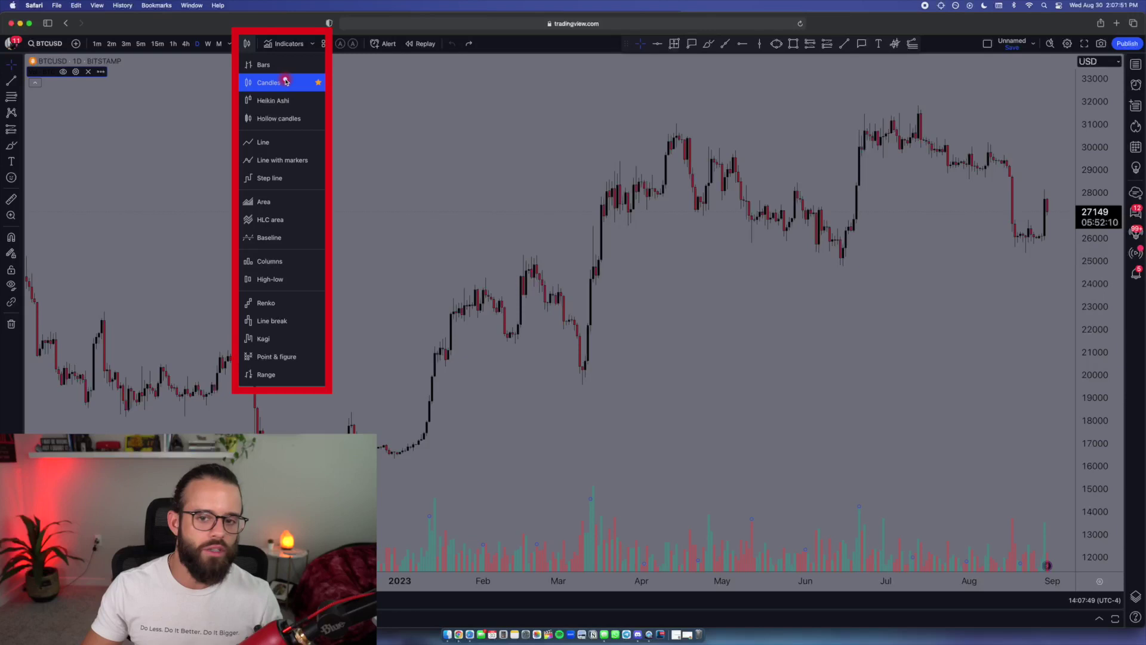
click(287, 43)
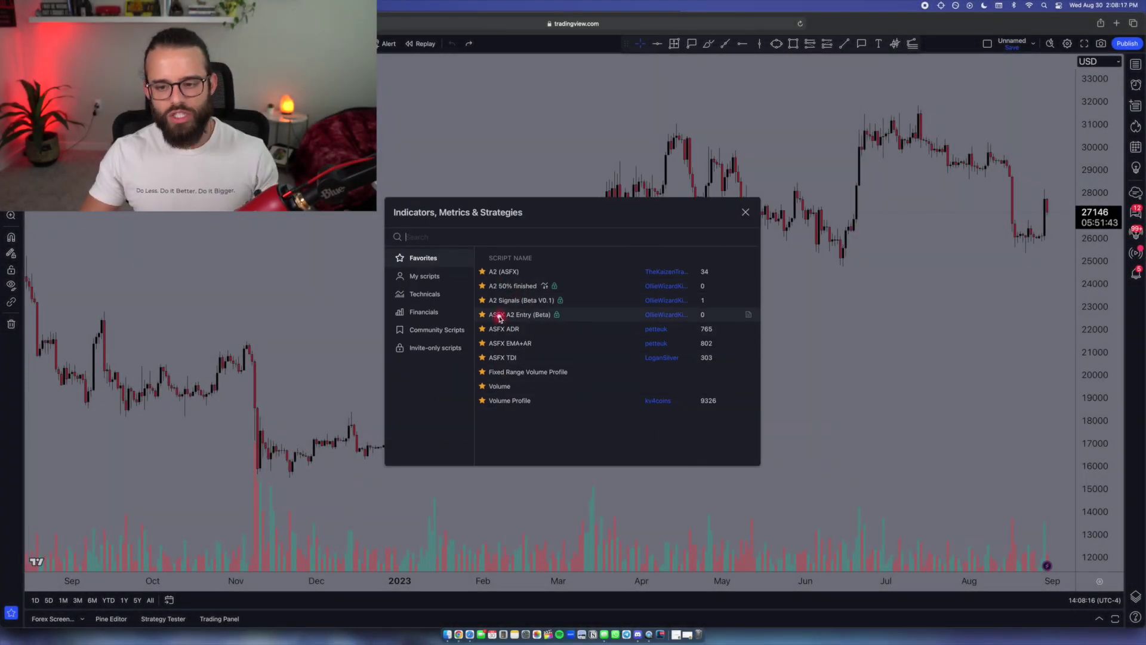
Step: Browse the My scripts, Technicals, Financials and Community Scripts categories, then close the indicators window
click(442, 277)
click(437, 291)
click(442, 315)
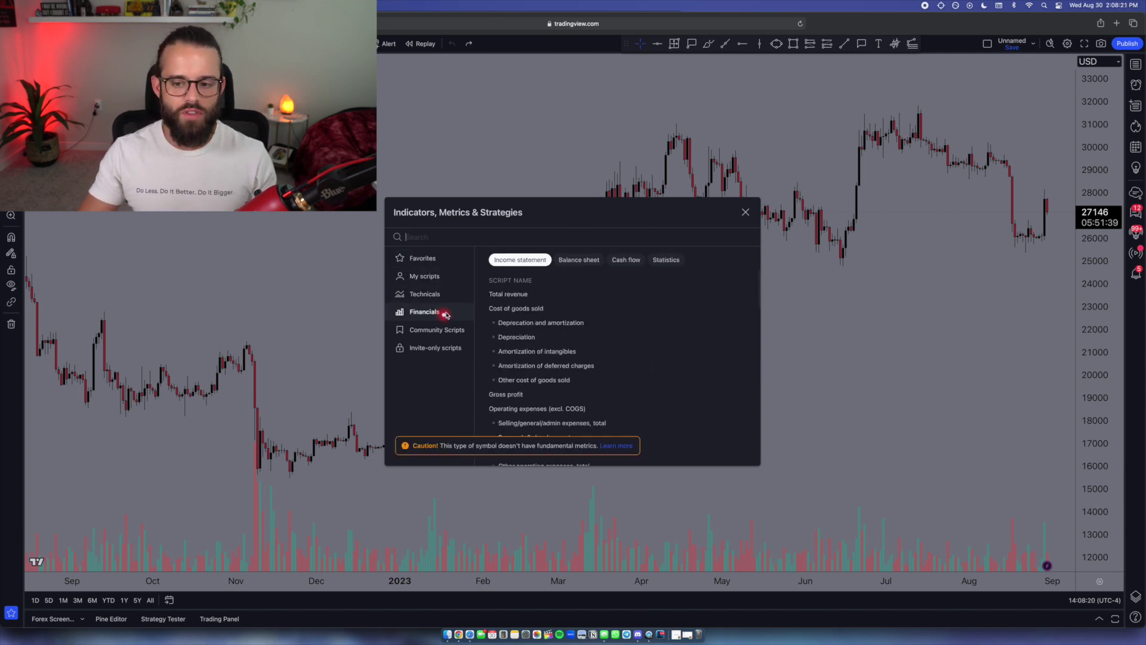
click(443, 328)
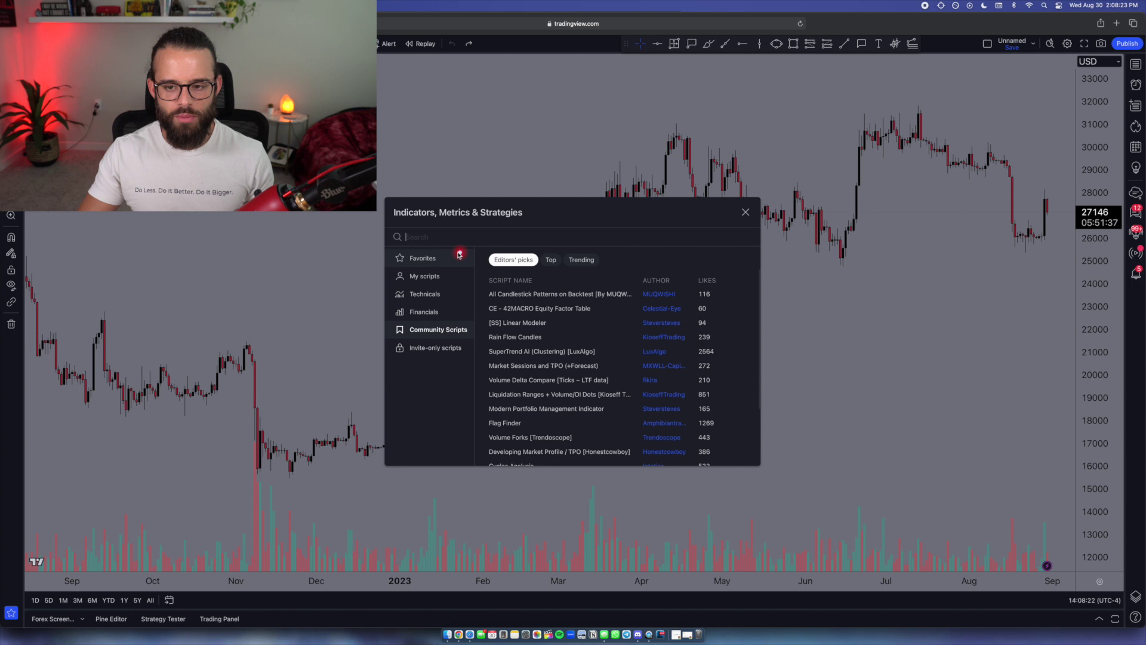
click(436, 258)
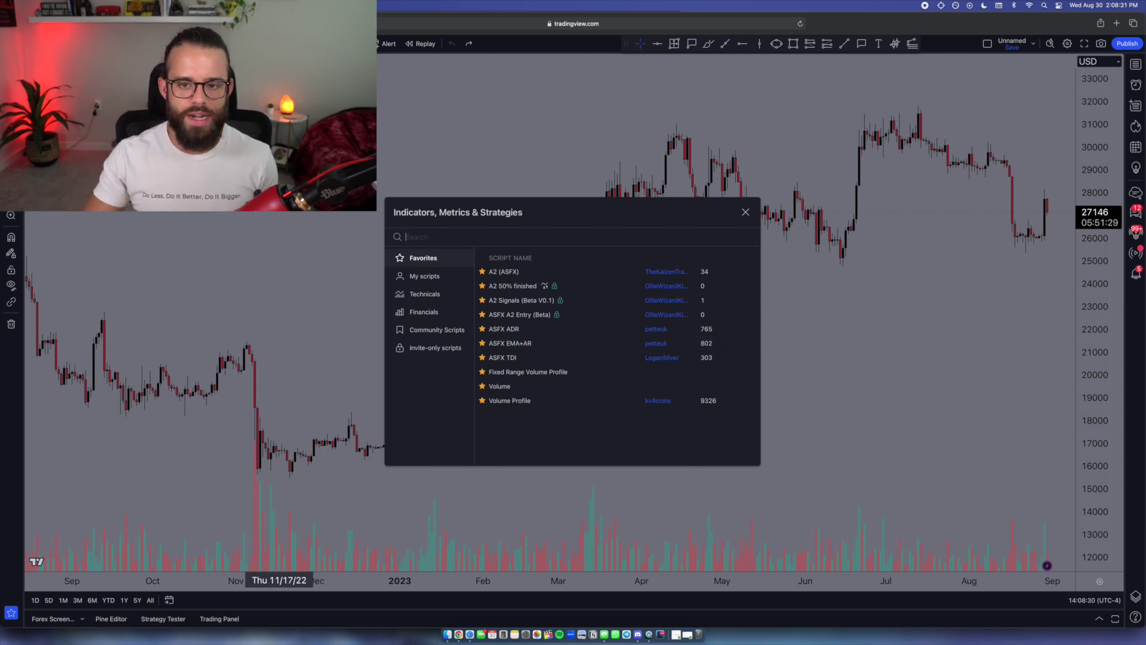
click(326, 58)
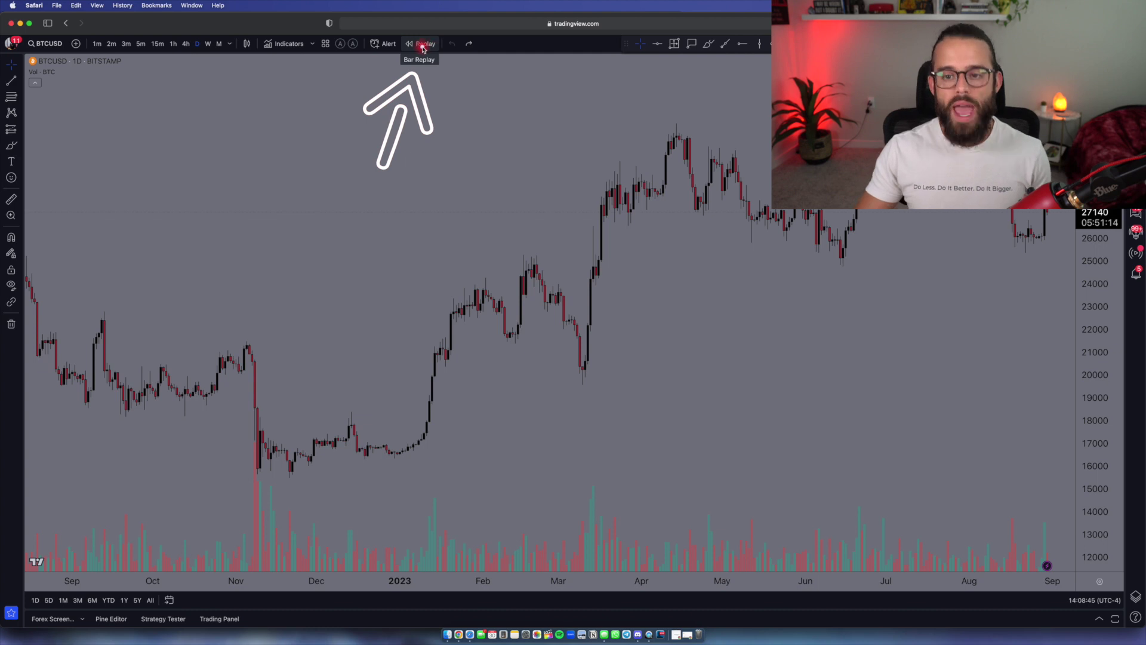
click(423, 45)
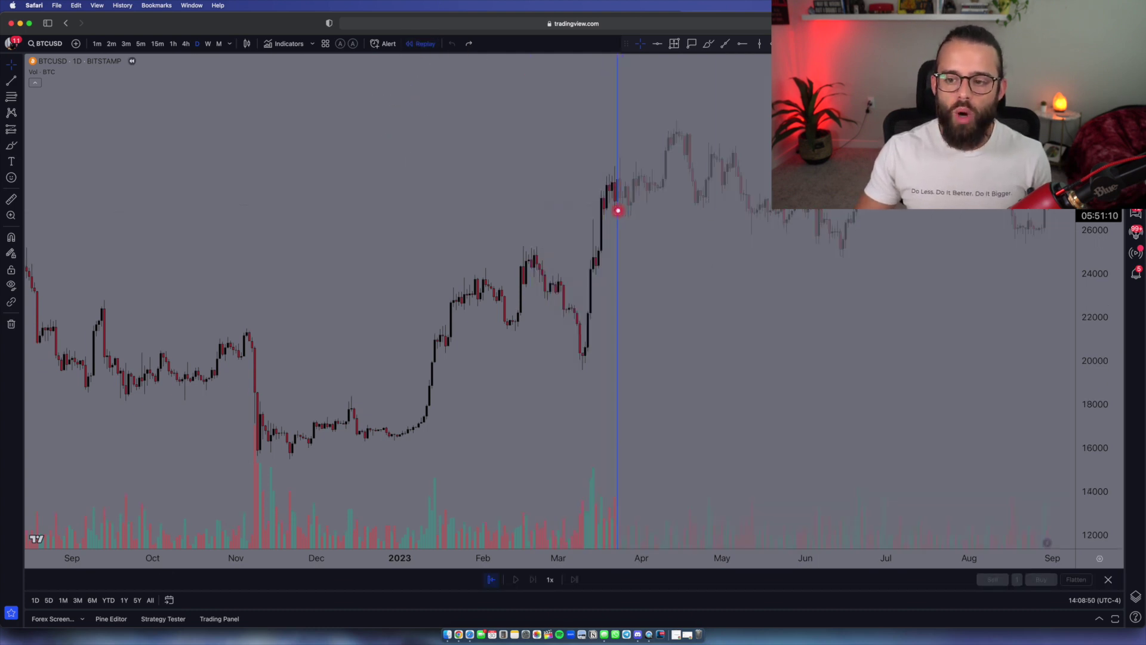
click(618, 210)
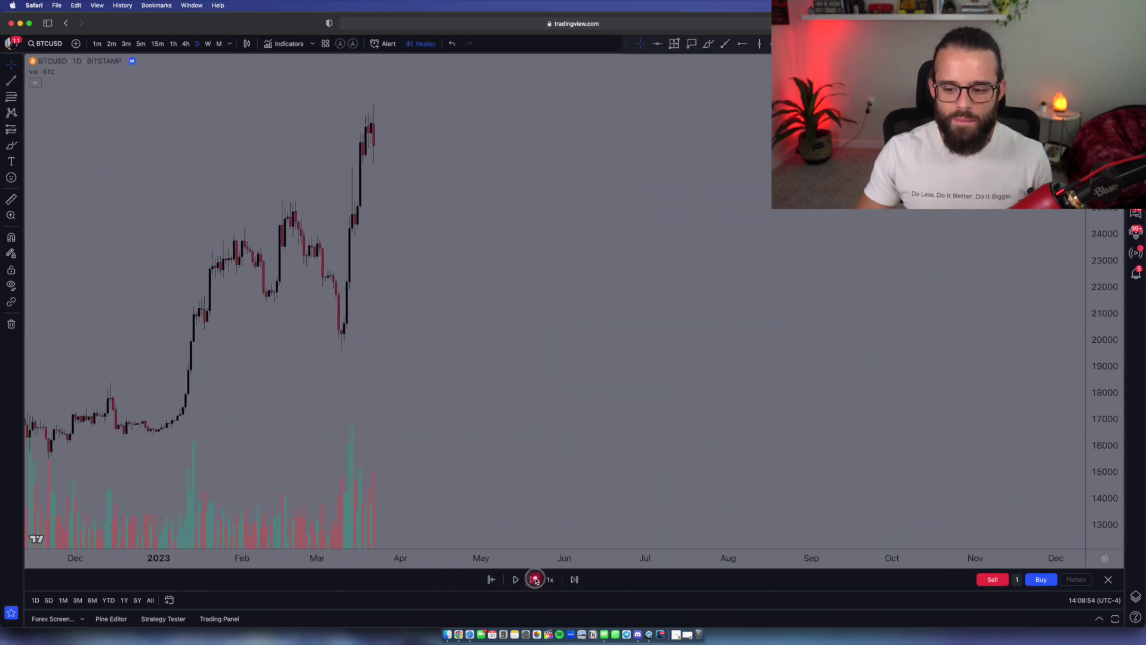
click(536, 579)
click(535, 579)
click(536, 579)
click(514, 579)
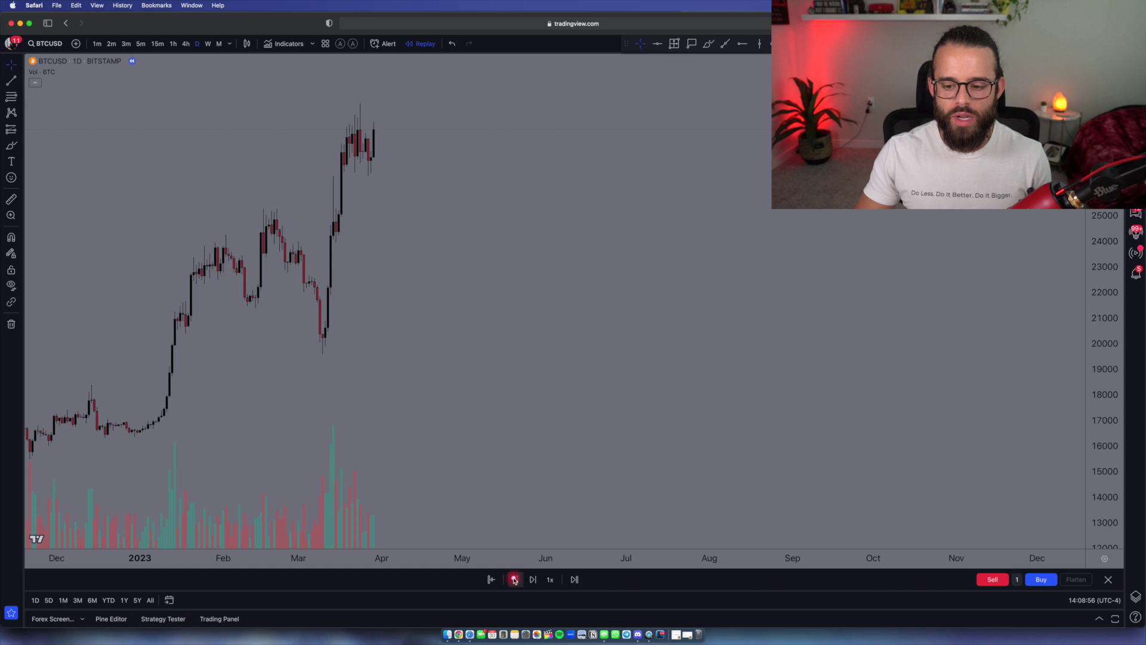
scroll(331, 167, left, 3)
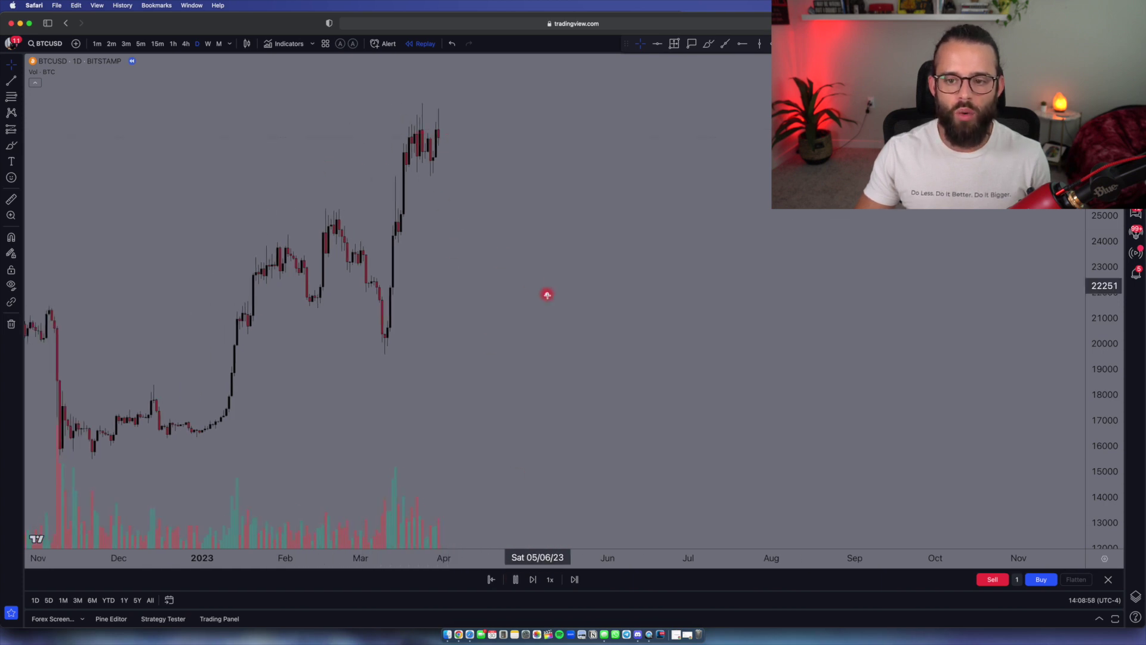
scroll(548, 295, up, 3)
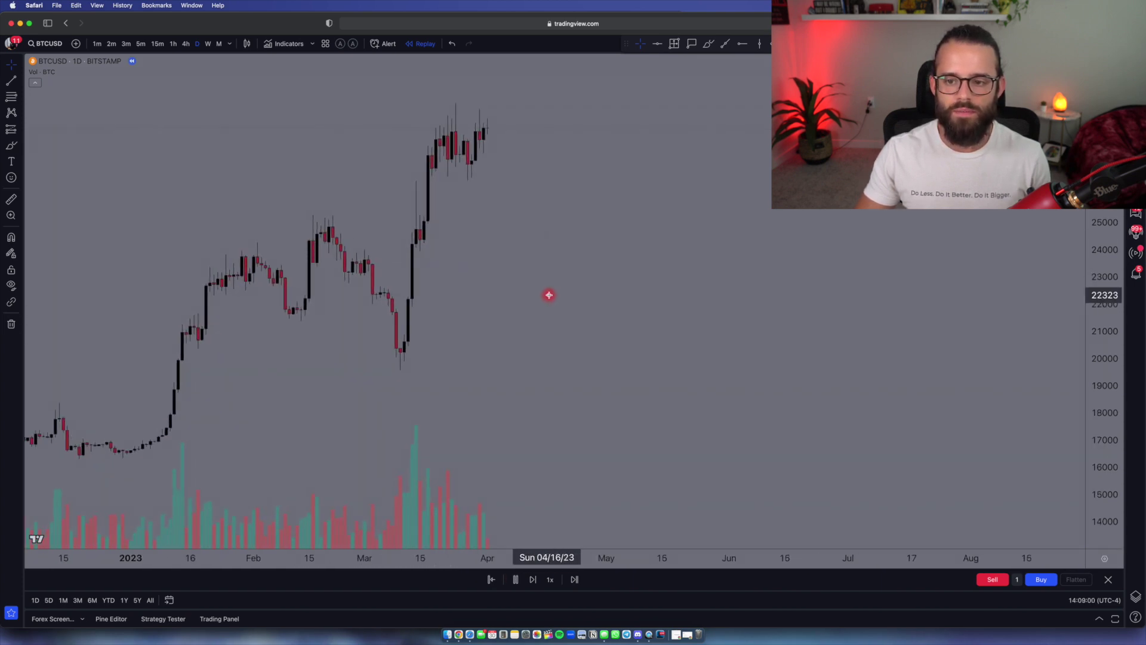
click(1114, 584)
click(653, 351)
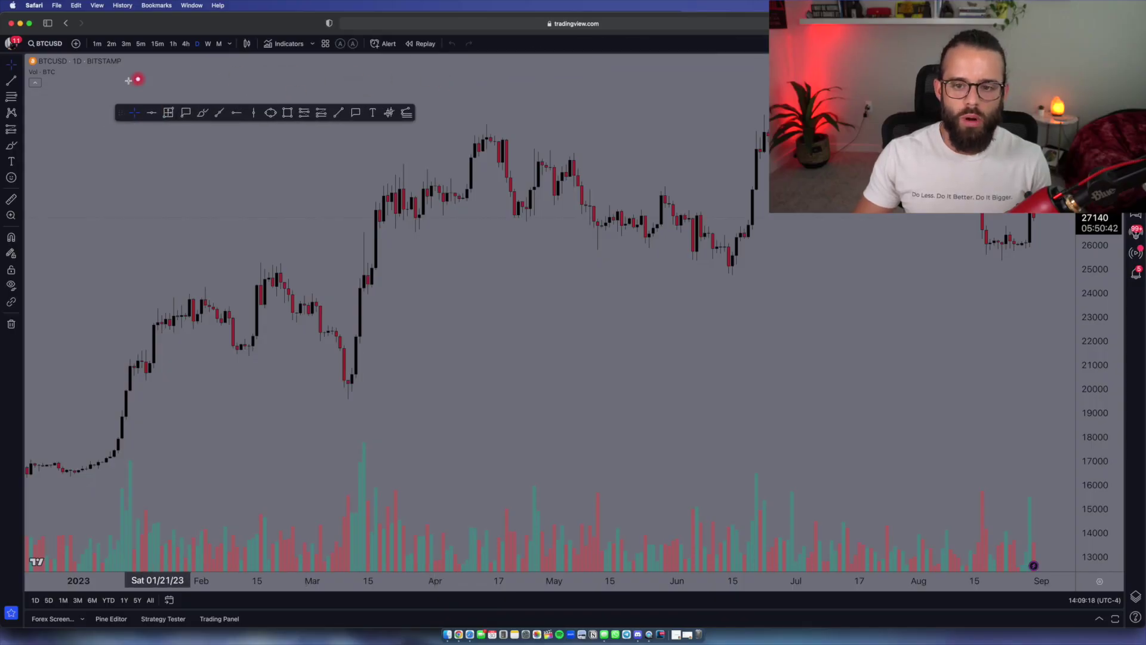
Step: Star Trend Line, Horizontal Line and Horizontal Ray as favourite drawing tools
click(20, 81)
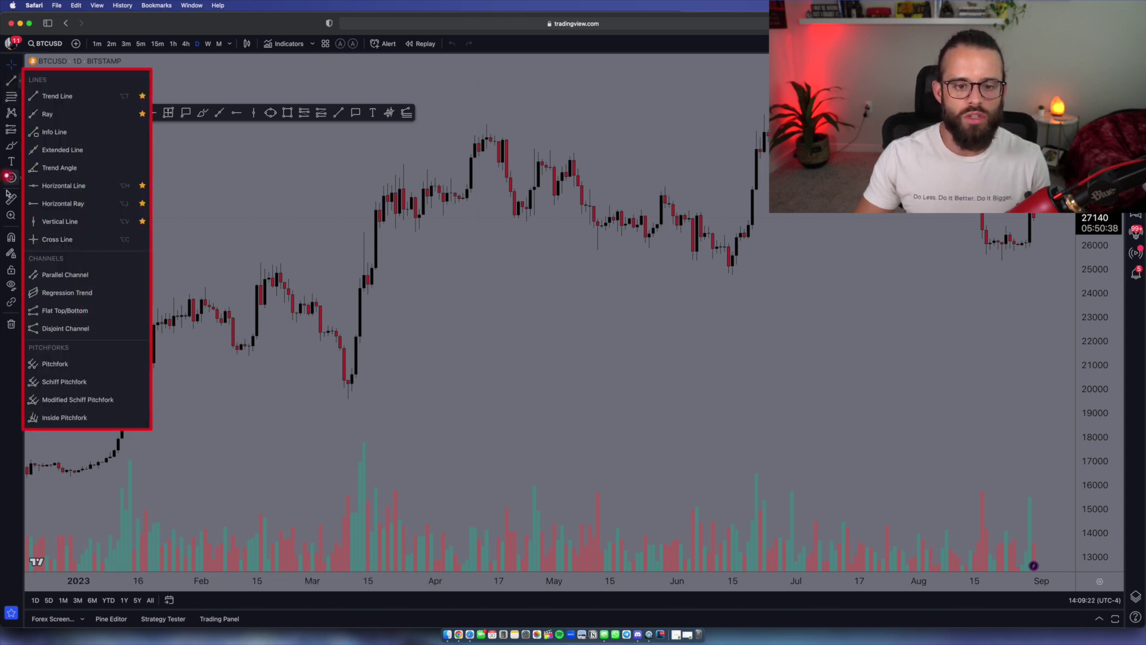
click(141, 95)
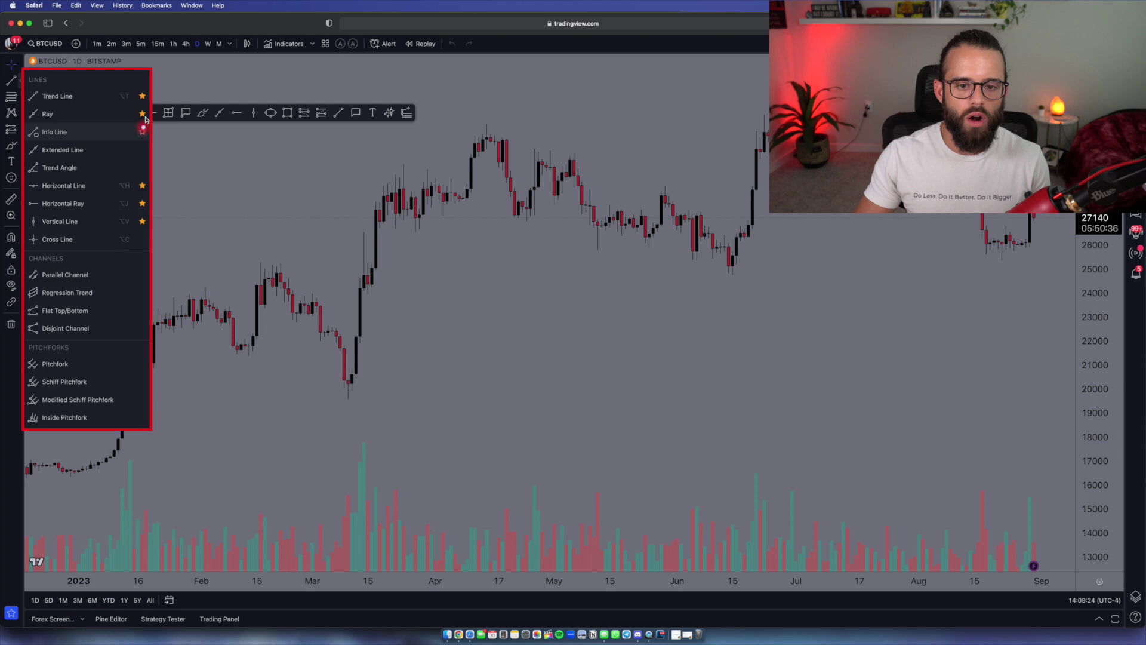
click(144, 183)
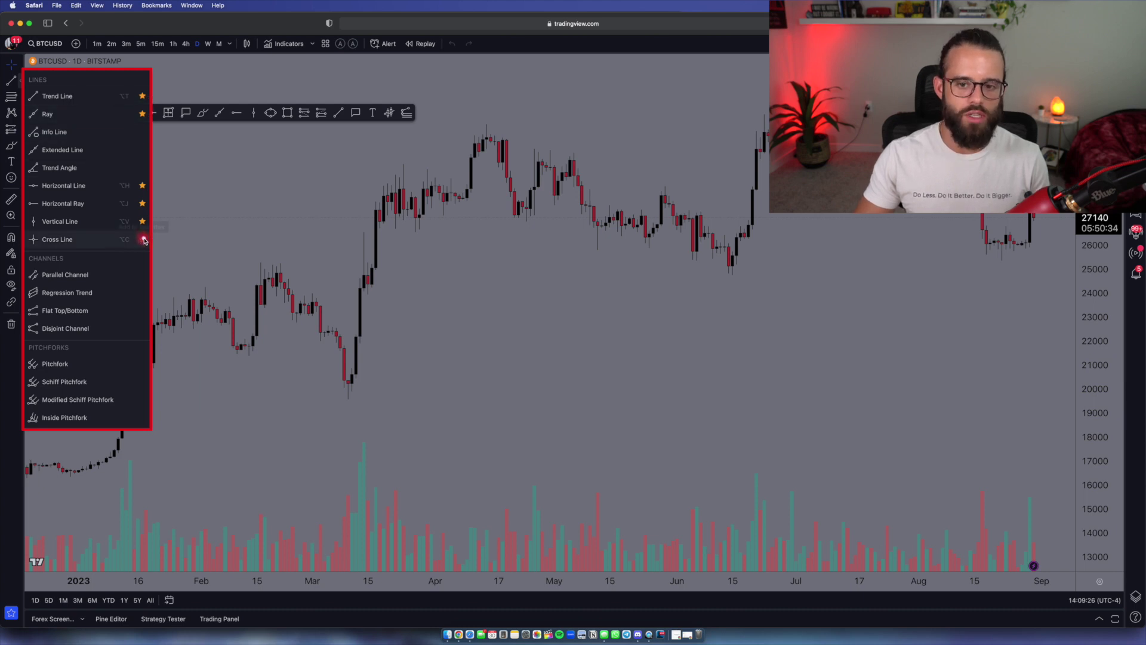
click(142, 206)
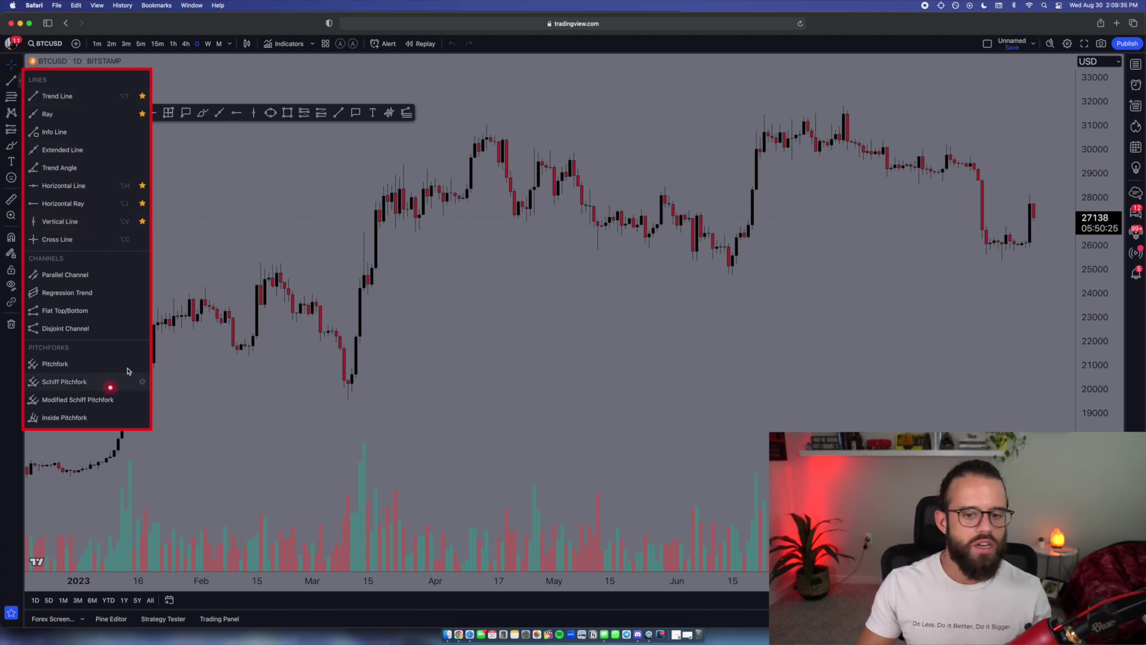
click(225, 179)
click(21, 99)
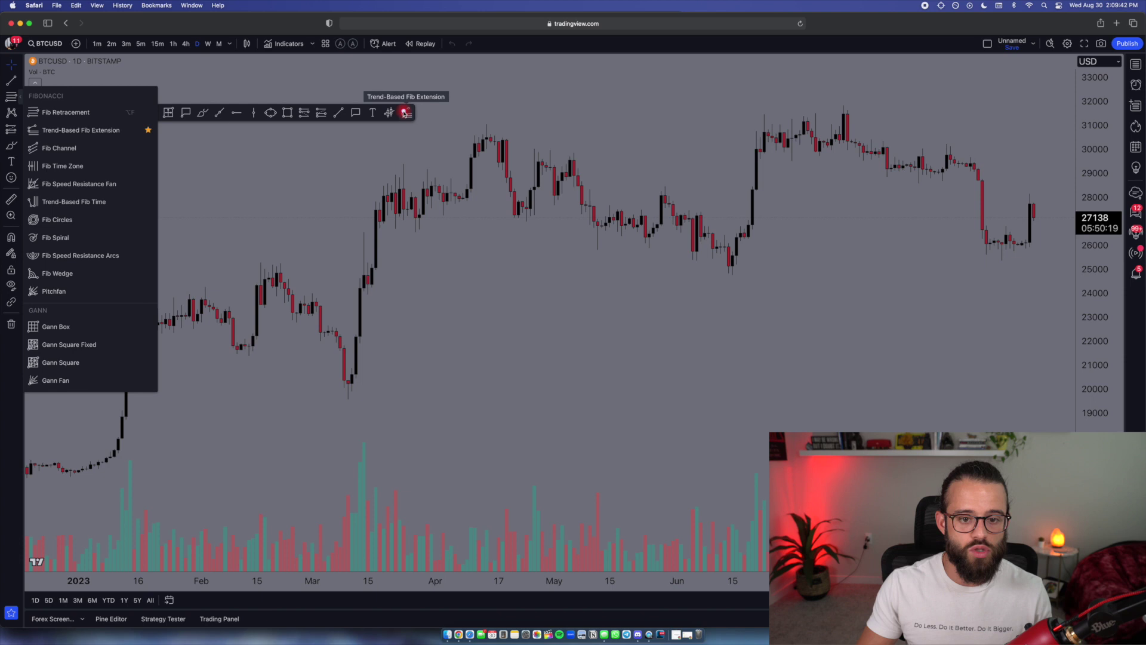
Step: Browse the Fibonacci, pattern and projection tool lists, then bring up the brushes tools
click(18, 118)
click(23, 120)
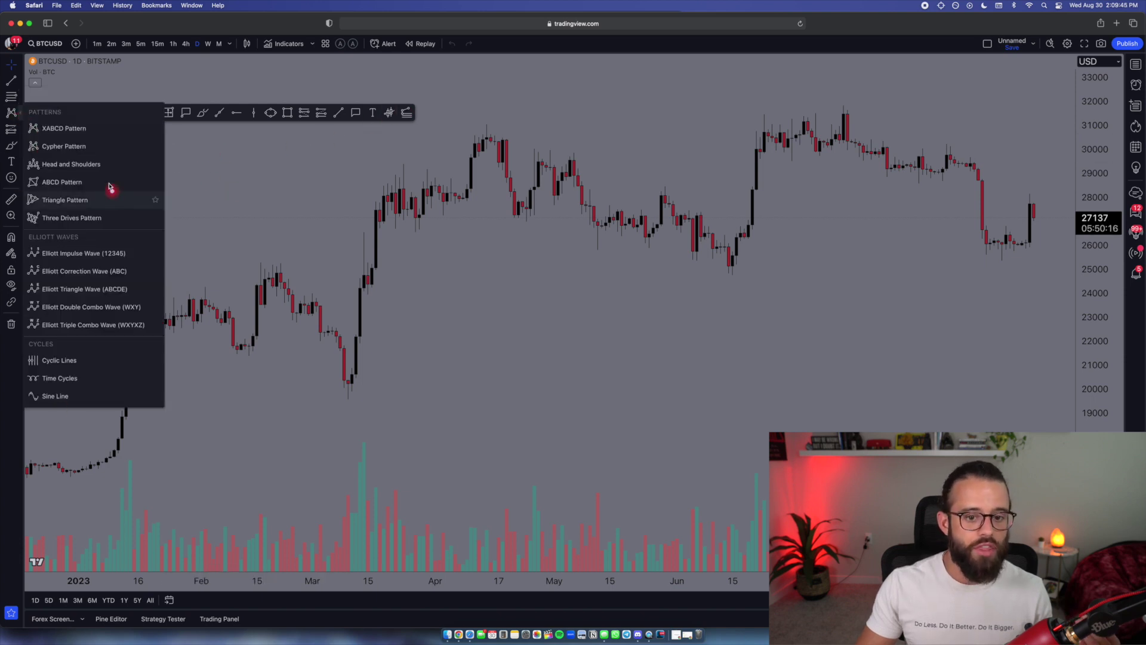
click(233, 203)
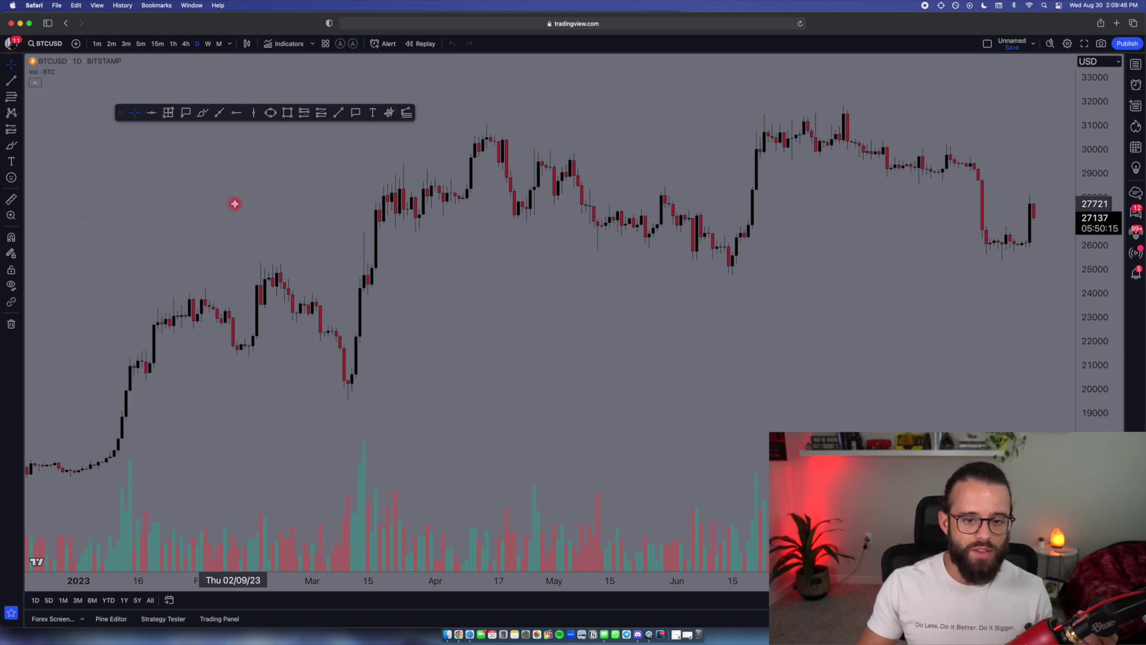
click(21, 130)
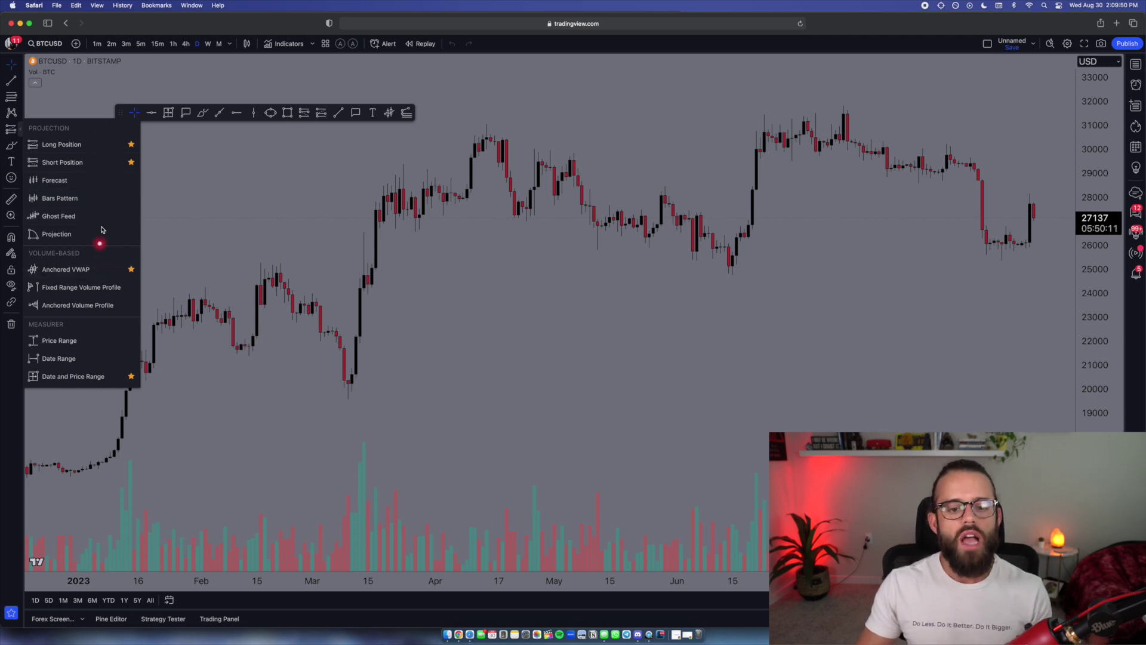
click(89, 167)
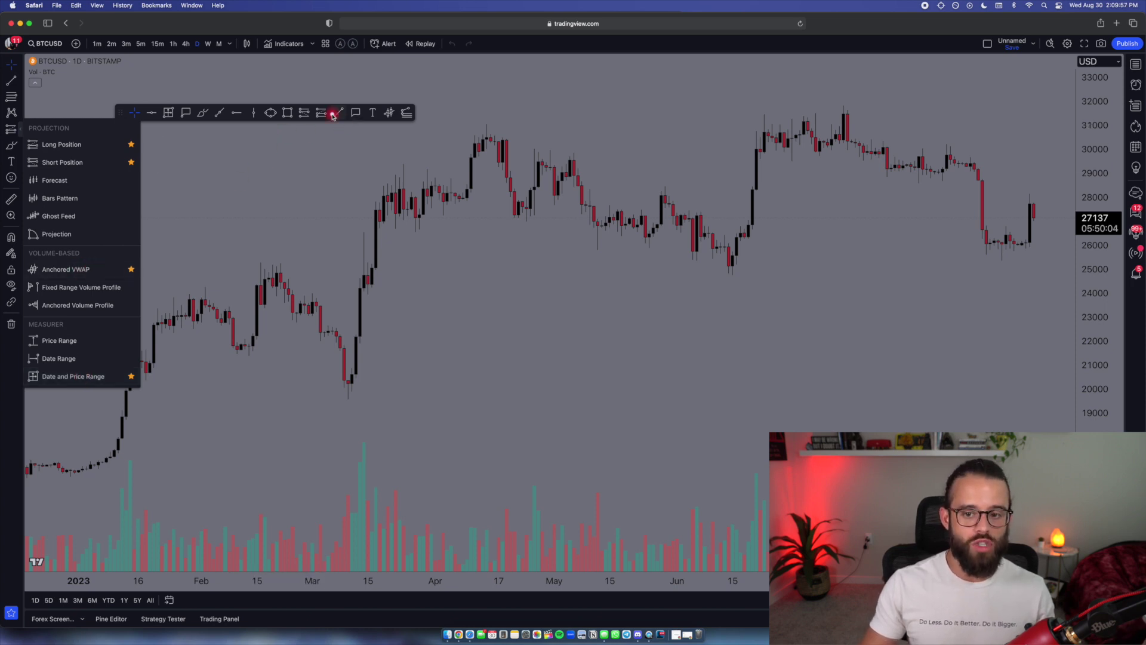
click(44, 139)
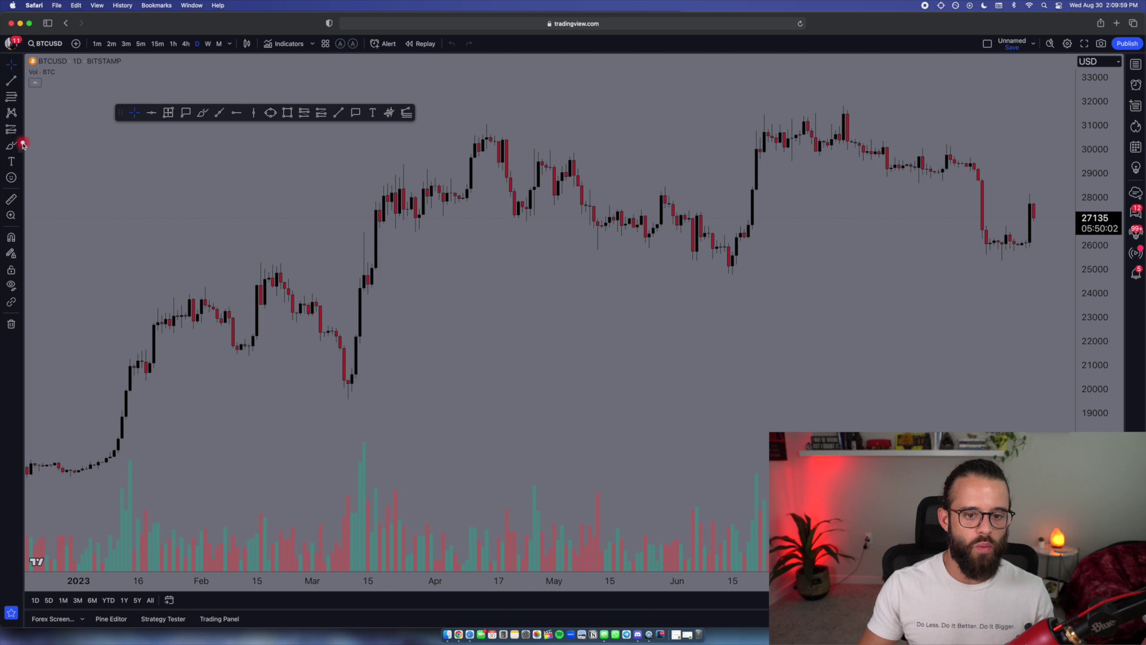
click(22, 145)
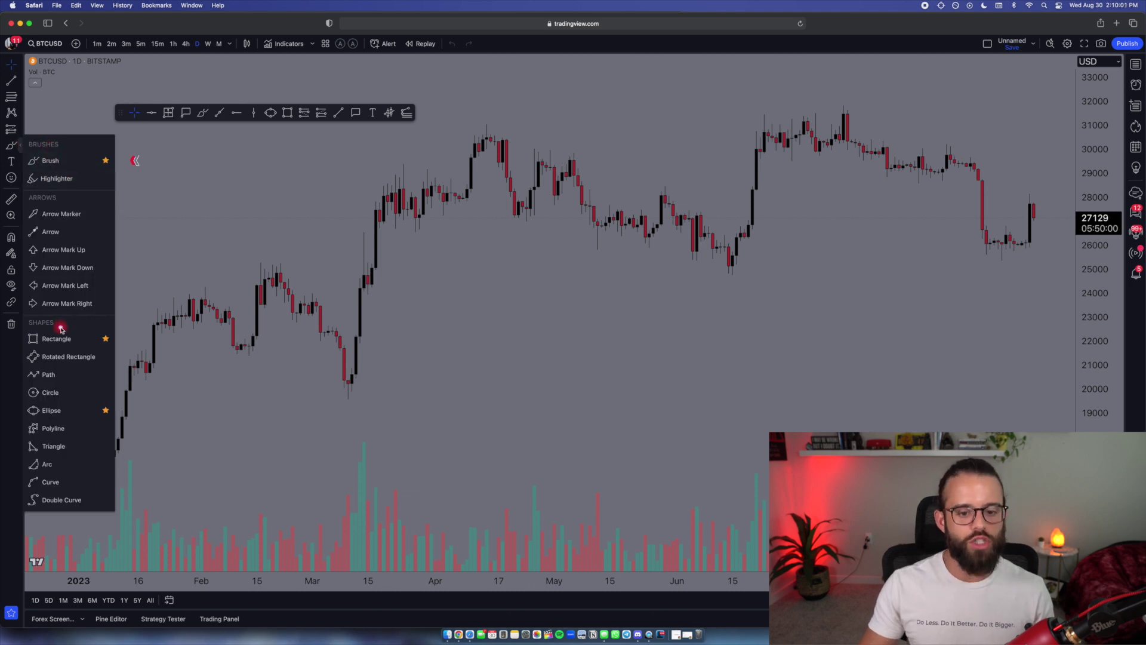
click(87, 167)
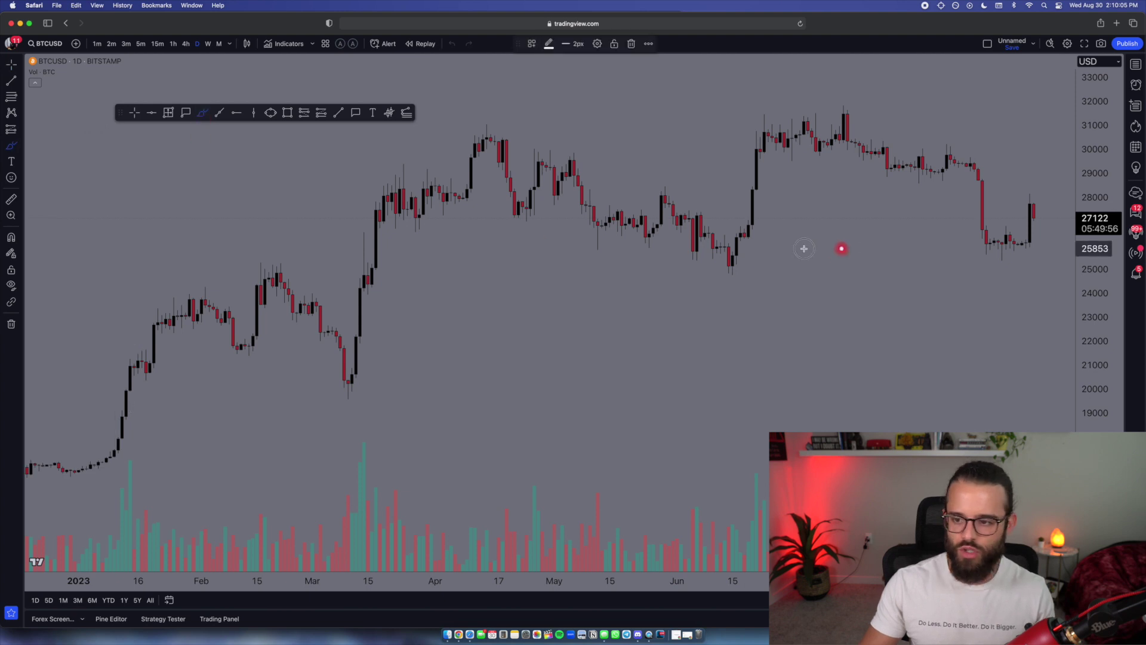
drag(835, 249, 796, 299)
mouse_move(741, 179)
mouse_down()
mouse_move(513, 287)
mouse_move(675, 36)
mouse_up()
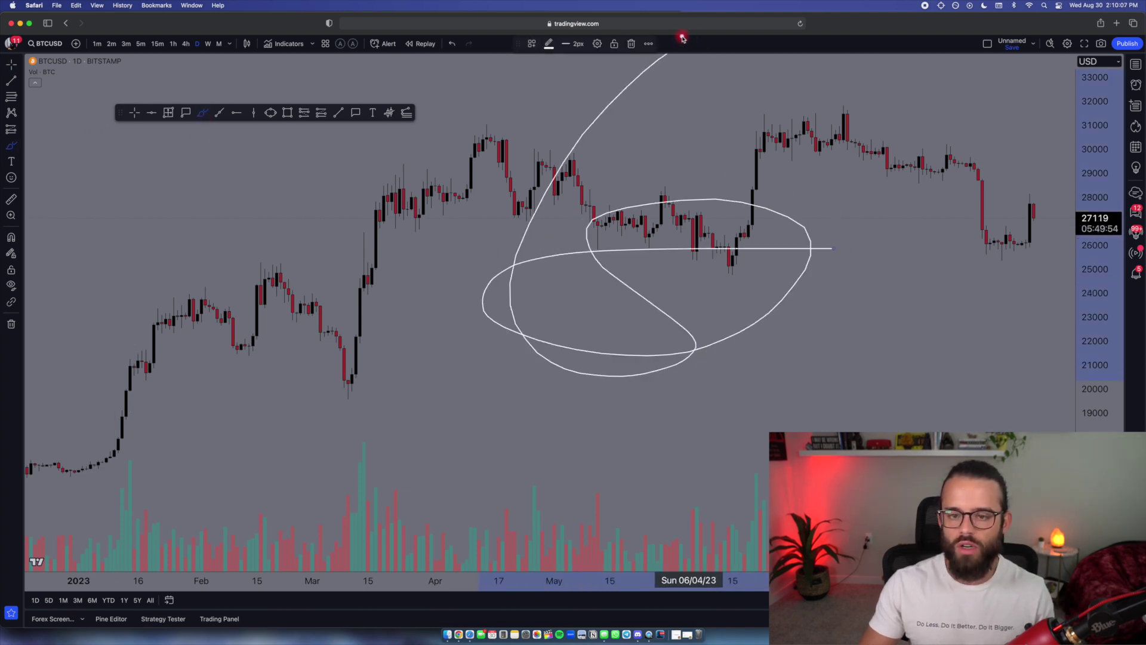
click(271, 113)
click(258, 182)
click(307, 219)
click(330, 189)
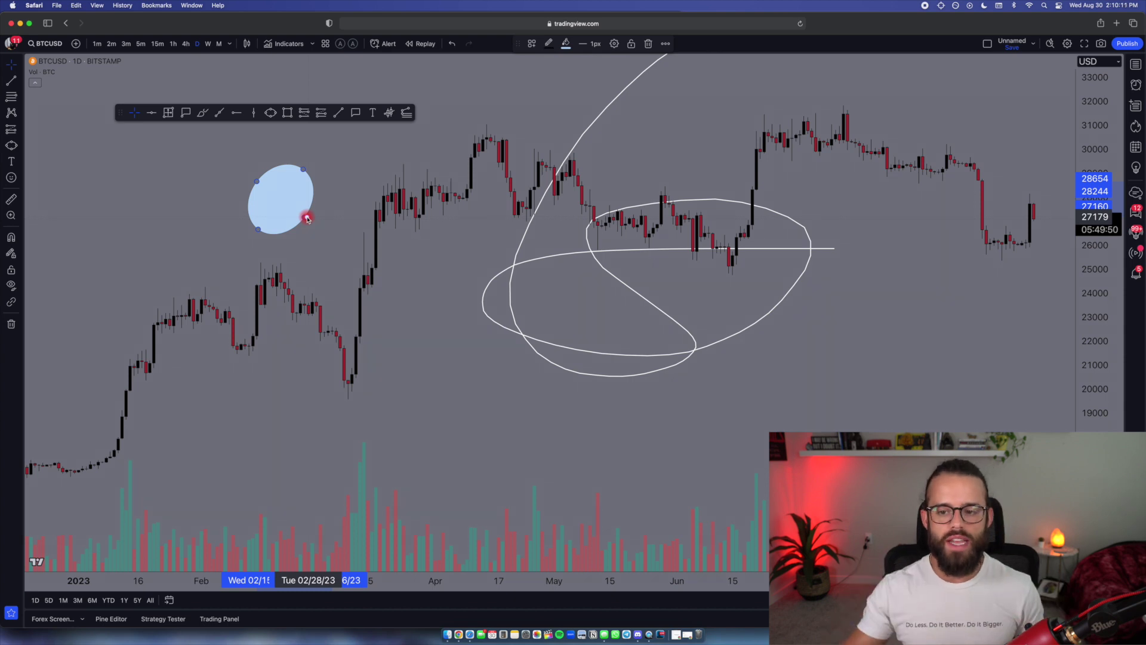
double_click(307, 219)
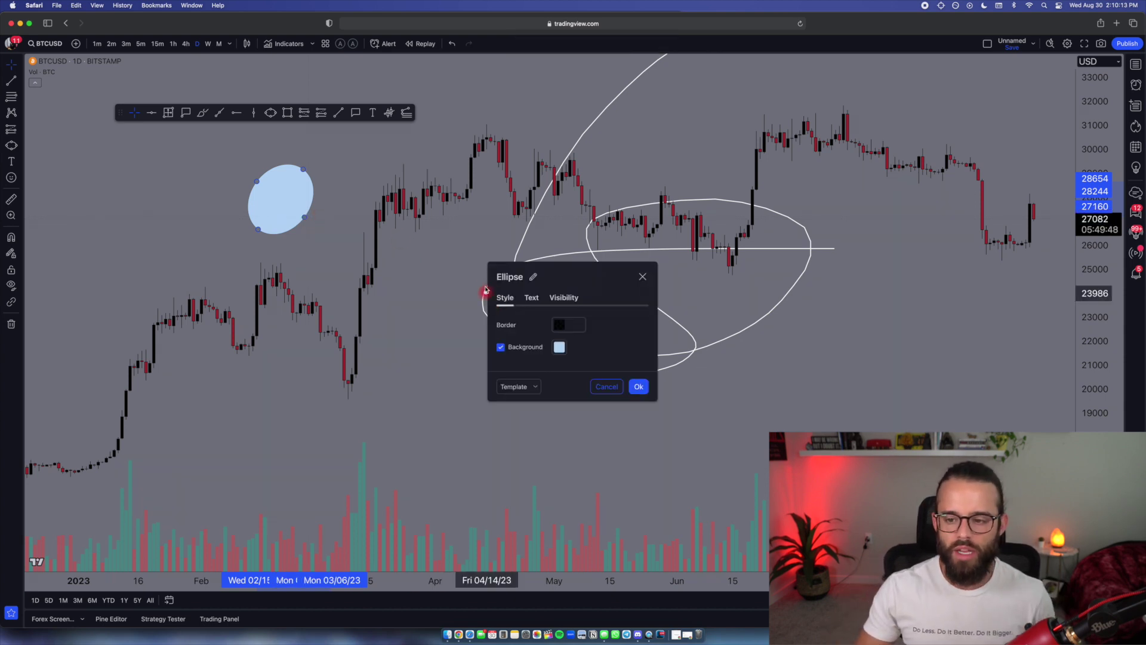
click(532, 300)
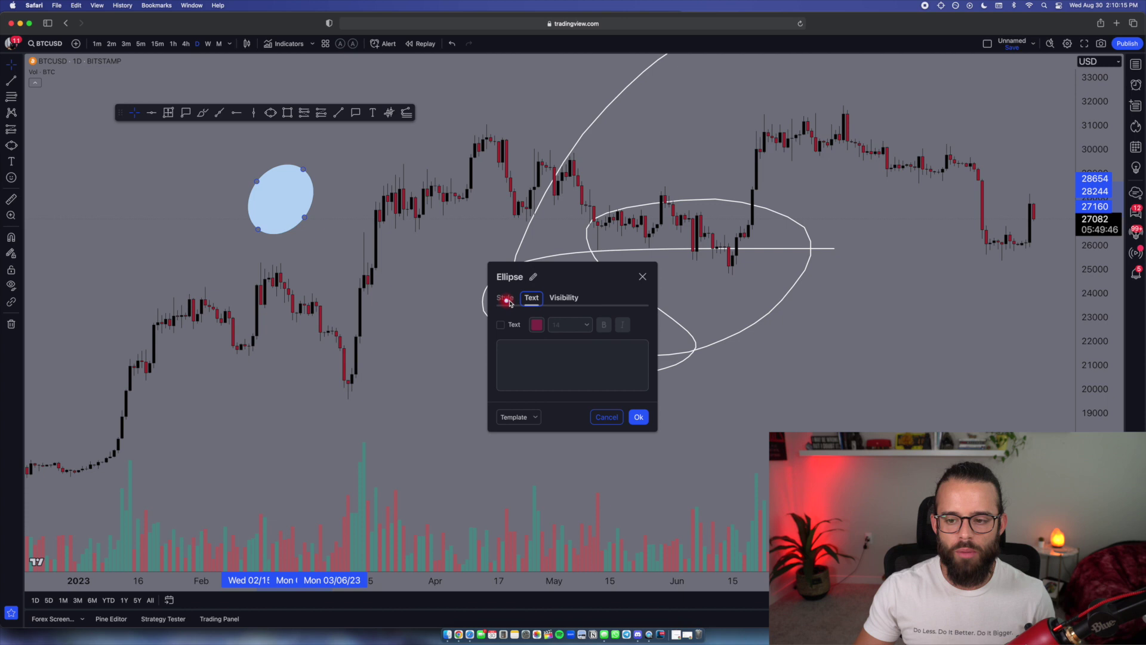
click(642, 278)
right_click(452, 328)
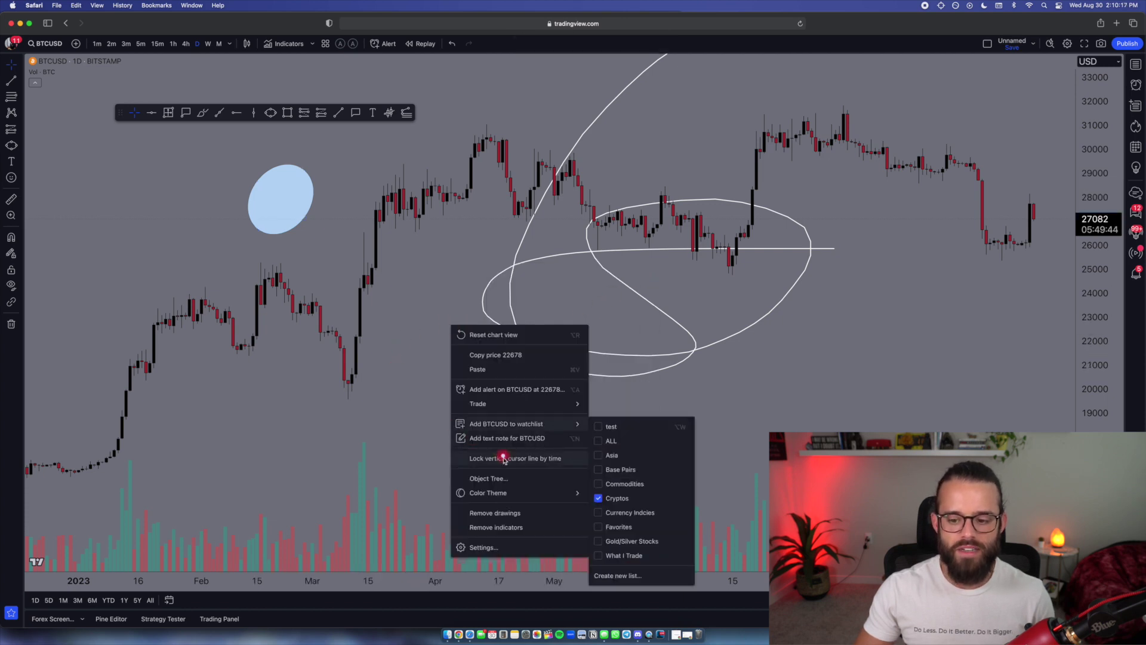
click(484, 517)
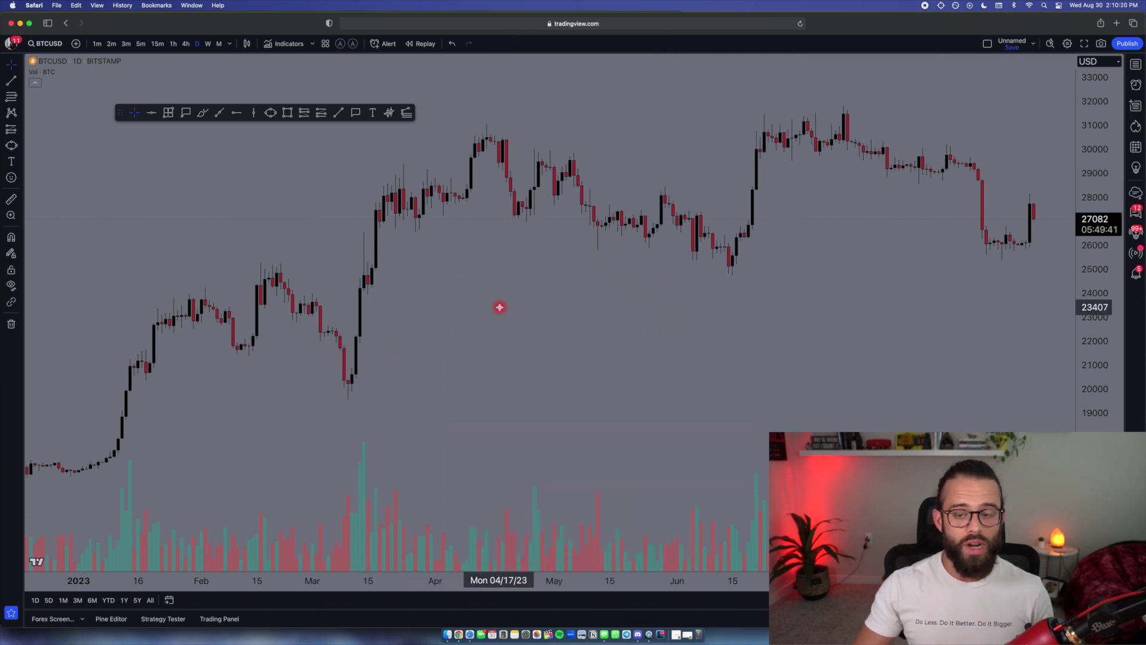
right_click(463, 233)
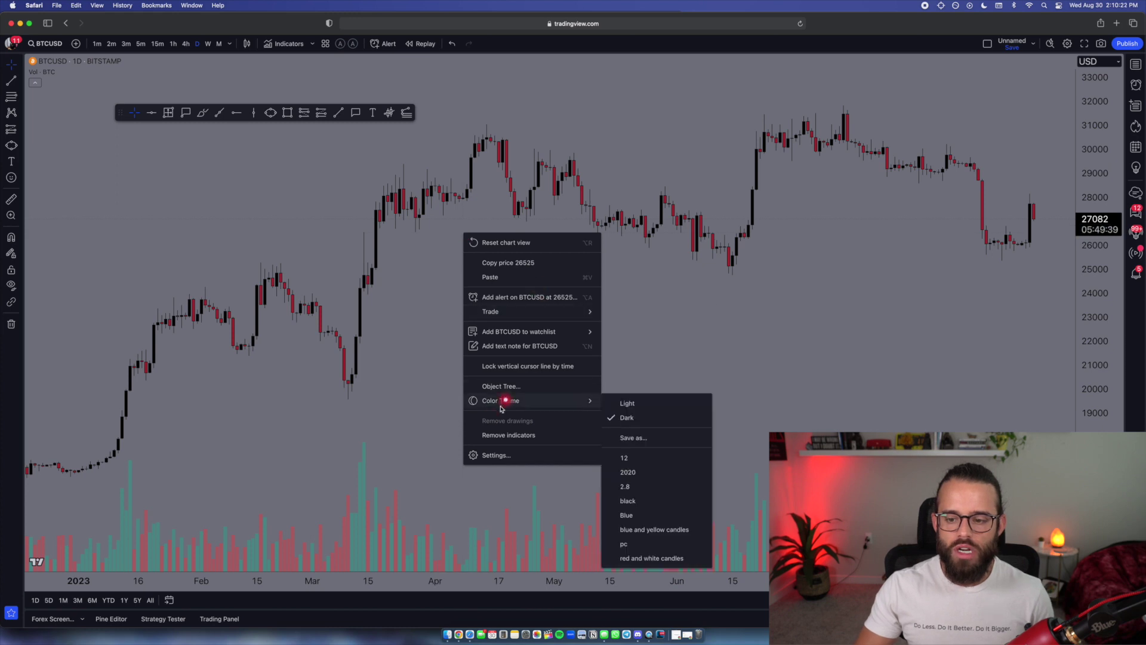
click(505, 423)
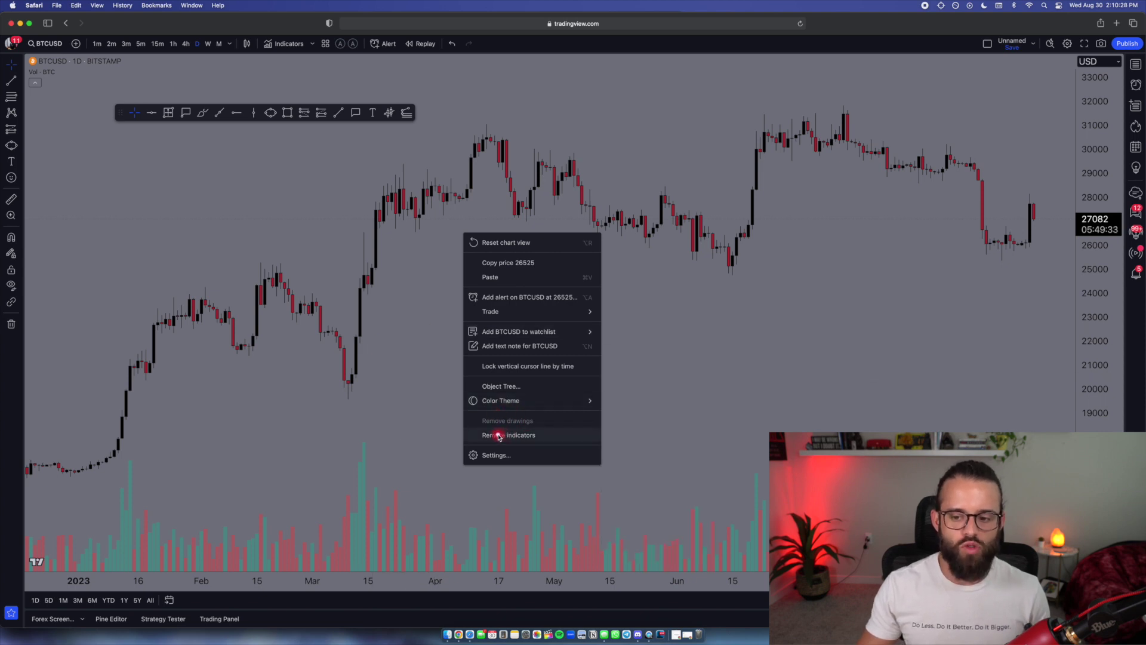
click(410, 355)
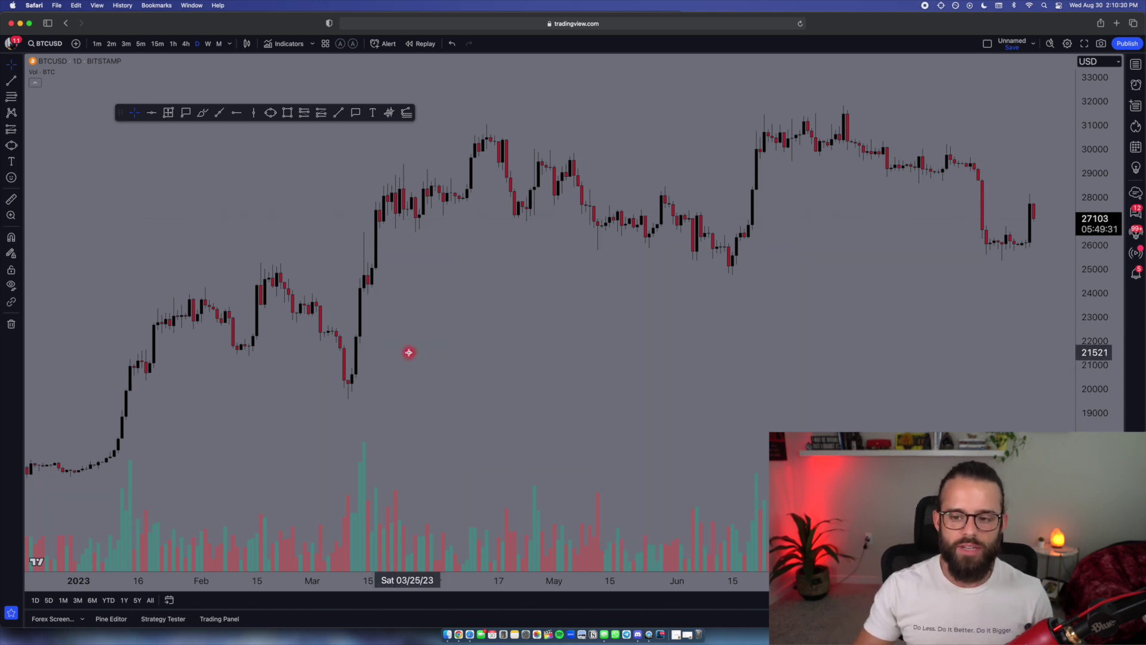
Step: Look through the Text & Notes and emoji tool lists without using them
click(20, 164)
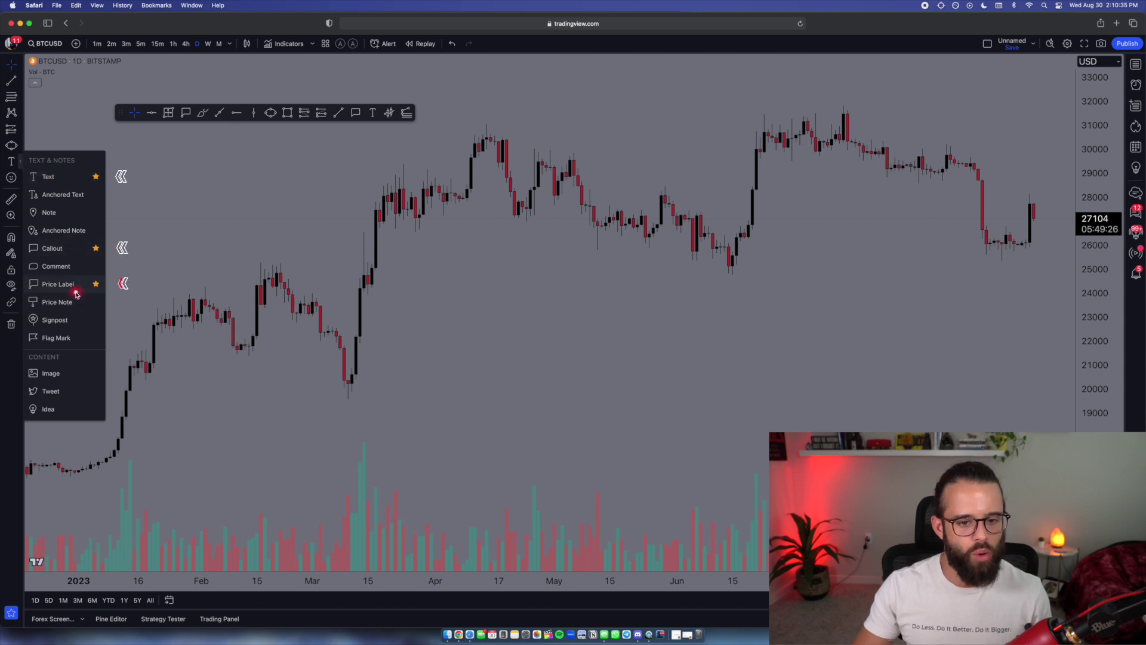
click(18, 179)
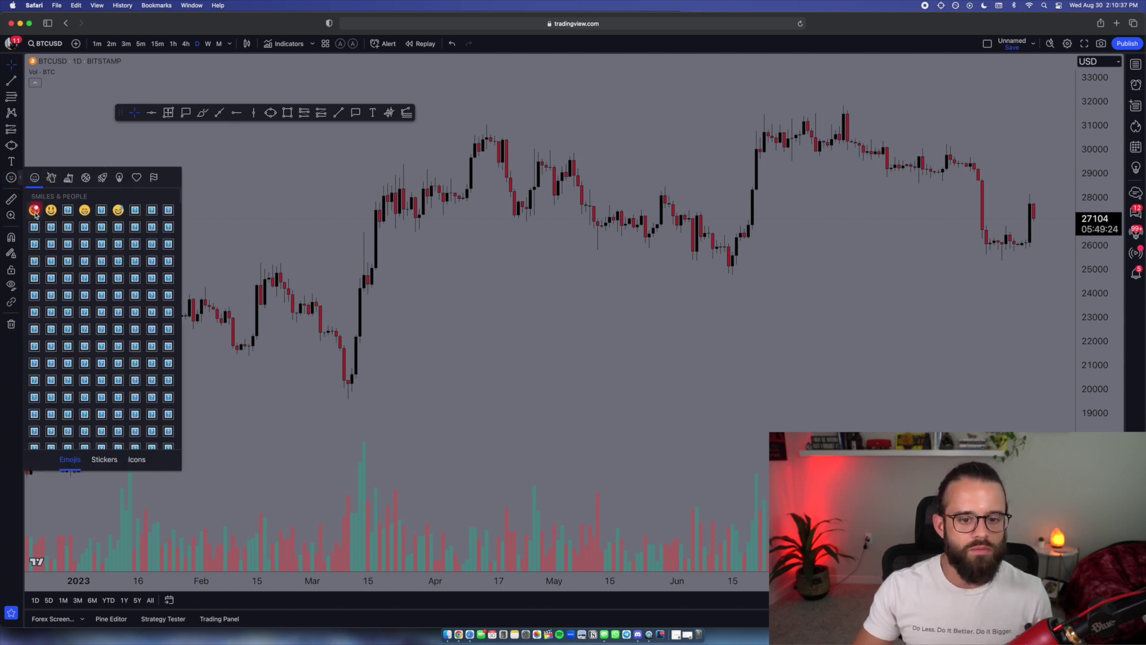
click(69, 123)
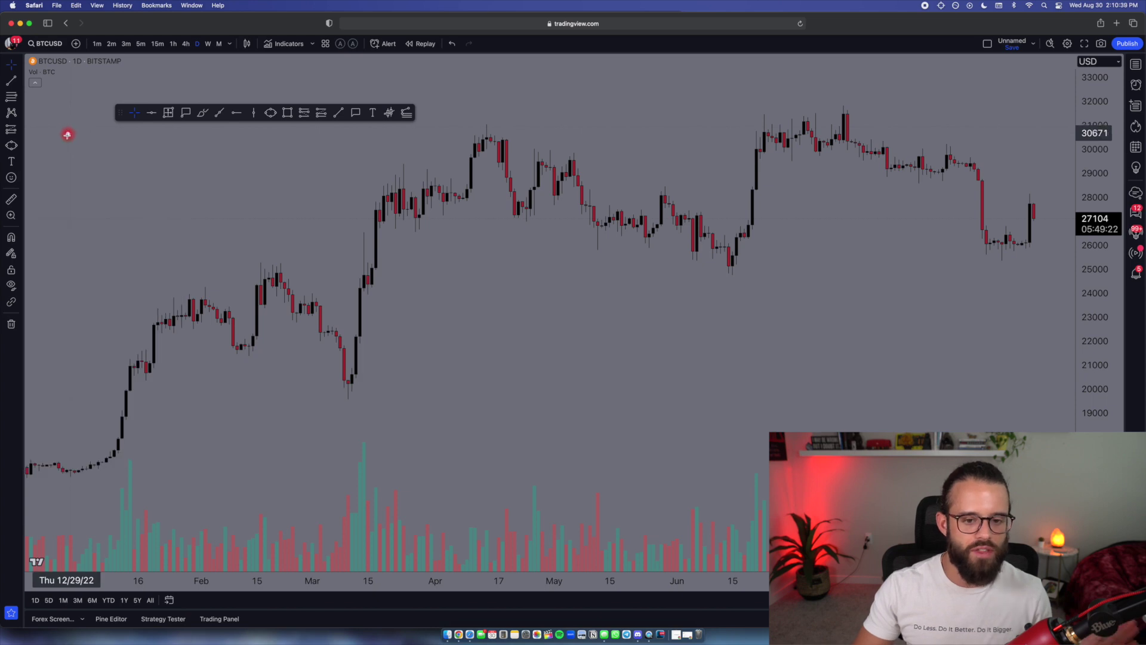
Step: Measure the March and June rises with the price range tool, clearing each measurement
click(9, 202)
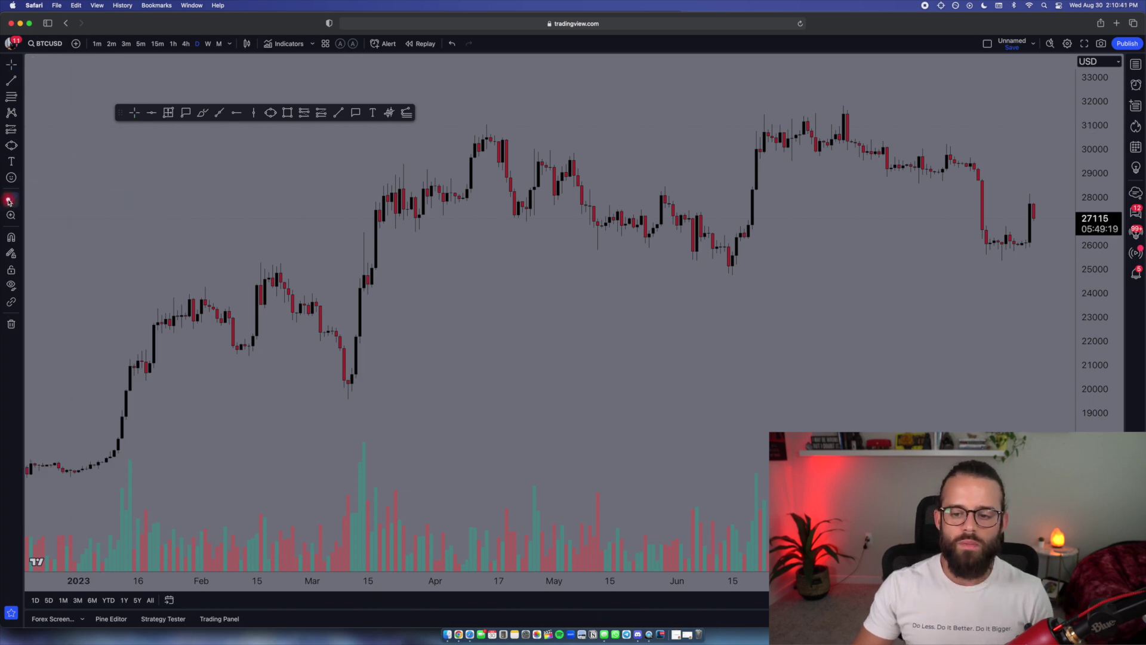
click(348, 387)
click(447, 154)
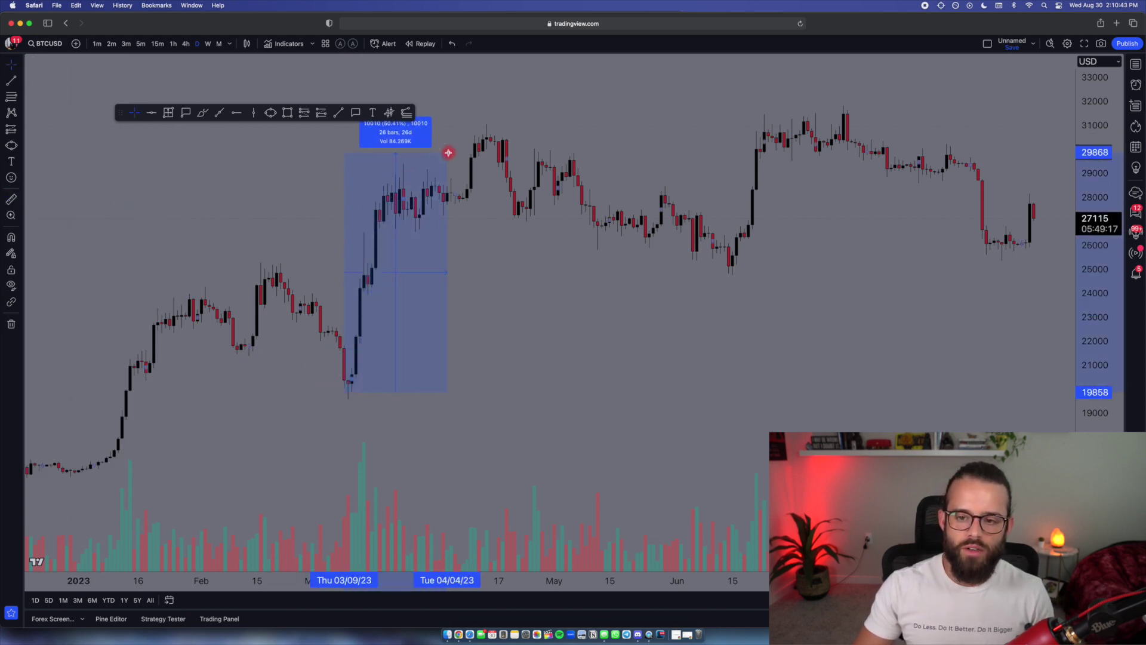
click(502, 332)
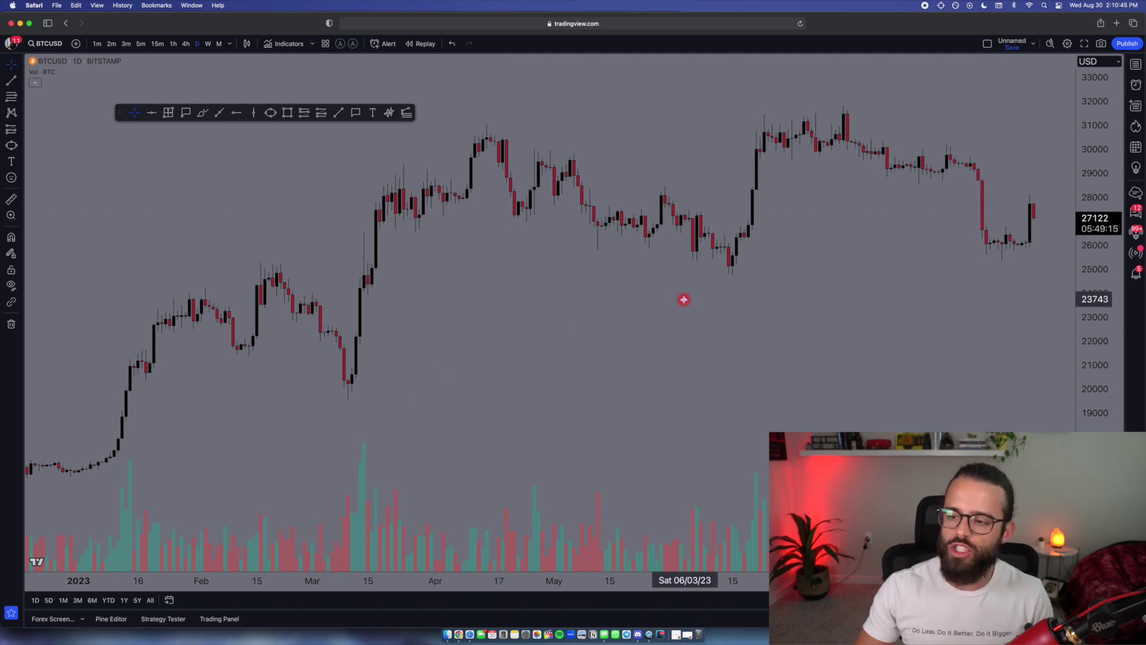
shift+click(737, 272)
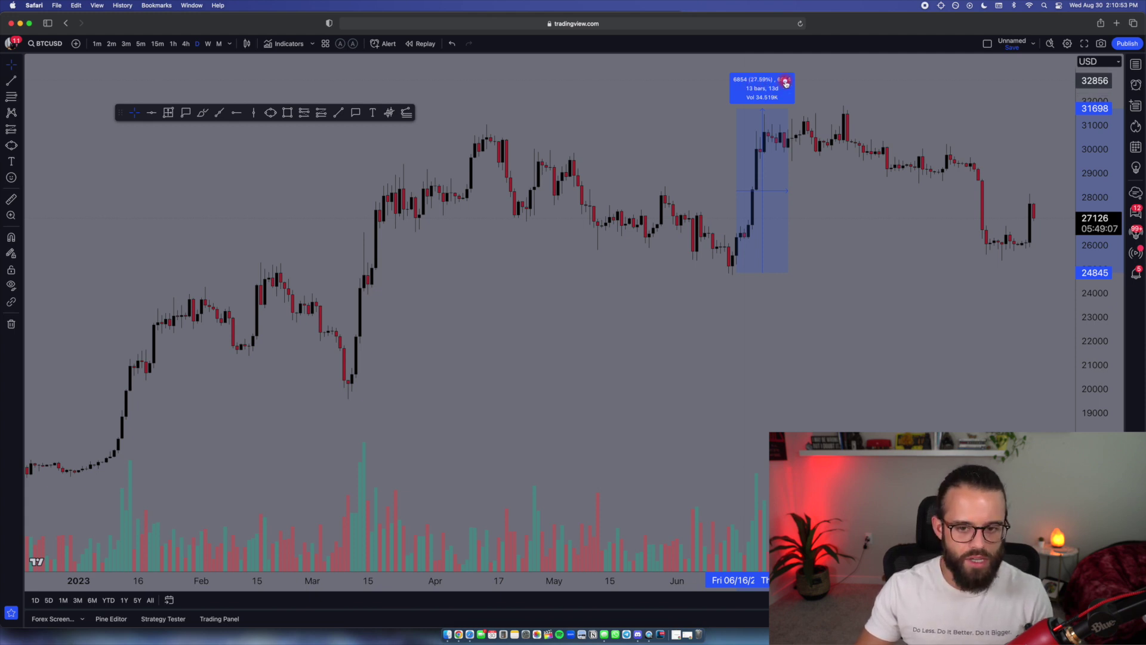
click(785, 83)
click(659, 281)
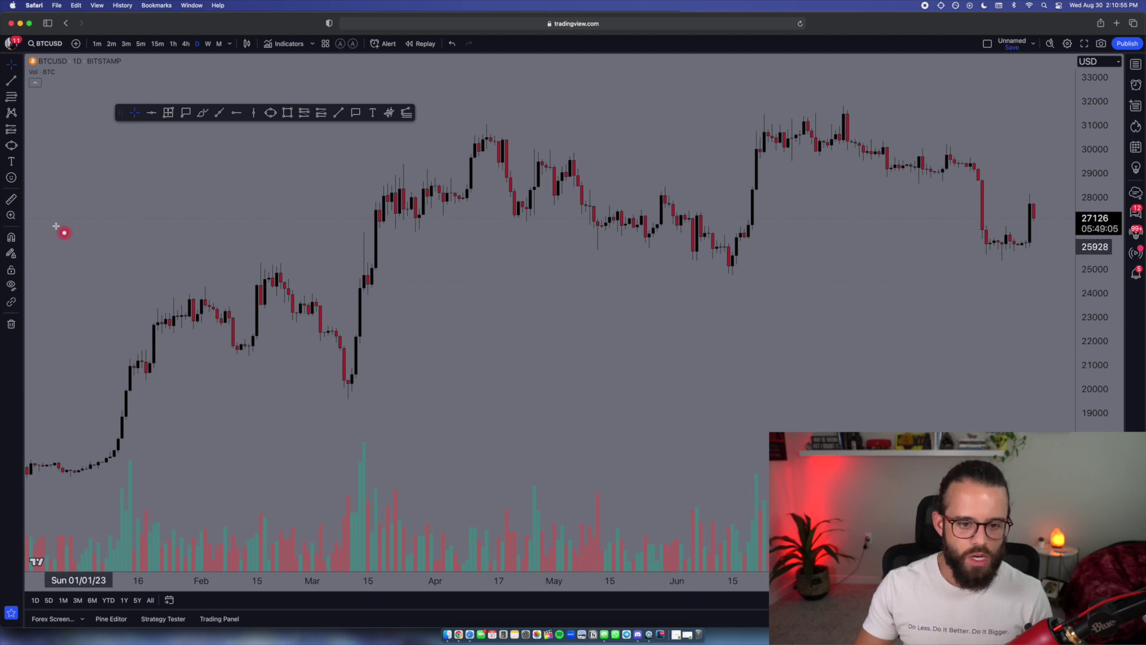
Step: Place a long position near the May lows and a short position over March–April
click(308, 118)
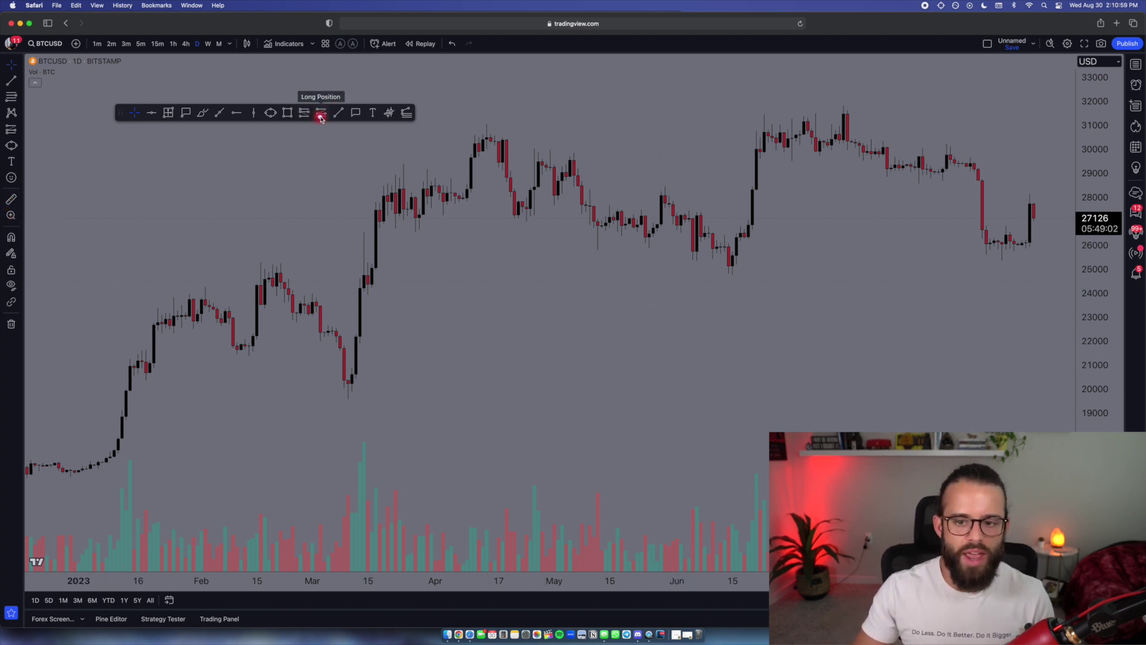
click(526, 264)
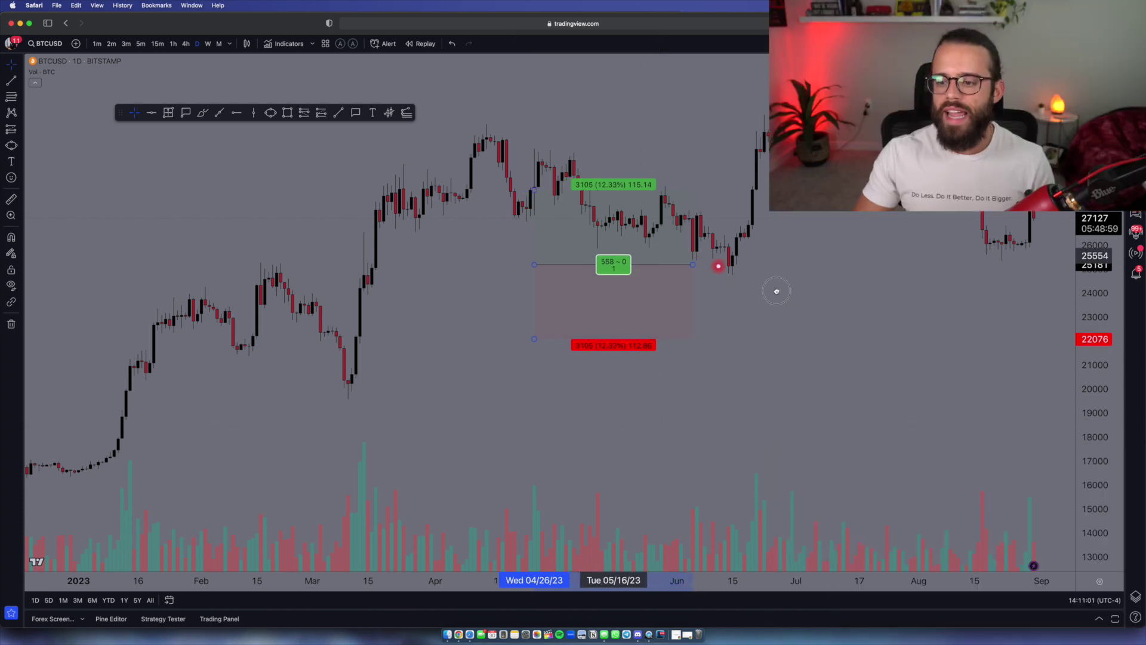
mouse_move(605, 264)
mouse_down()
mouse_move(818, 353)
mouse_move(673, 358)
mouse_up()
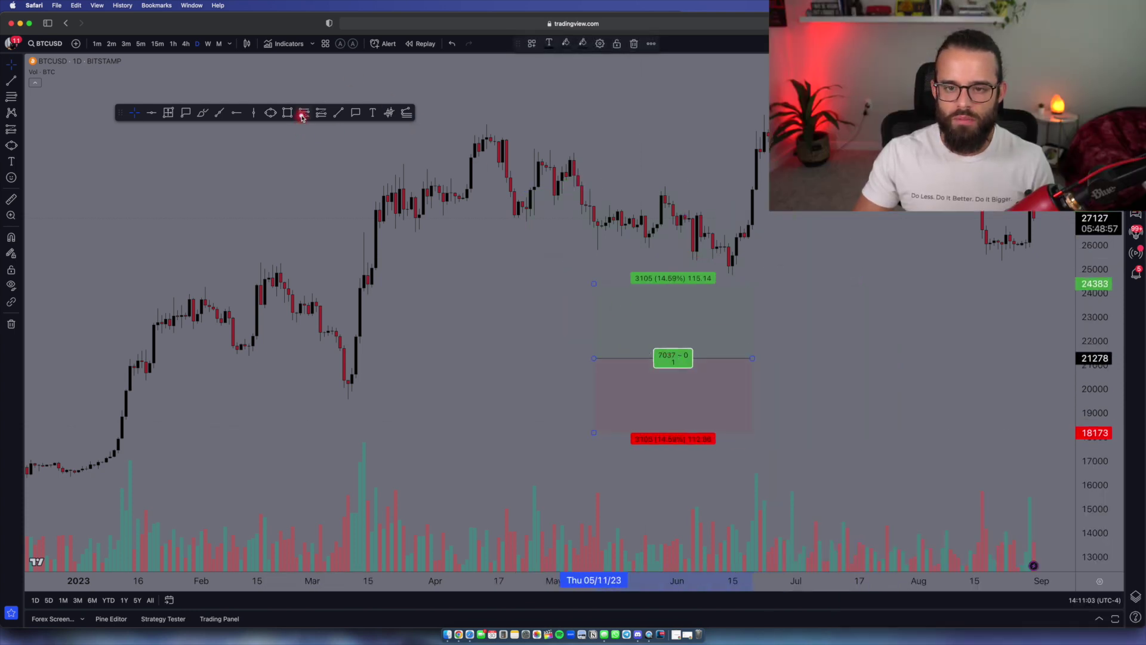
click(469, 356)
drag(469, 356, 435, 356)
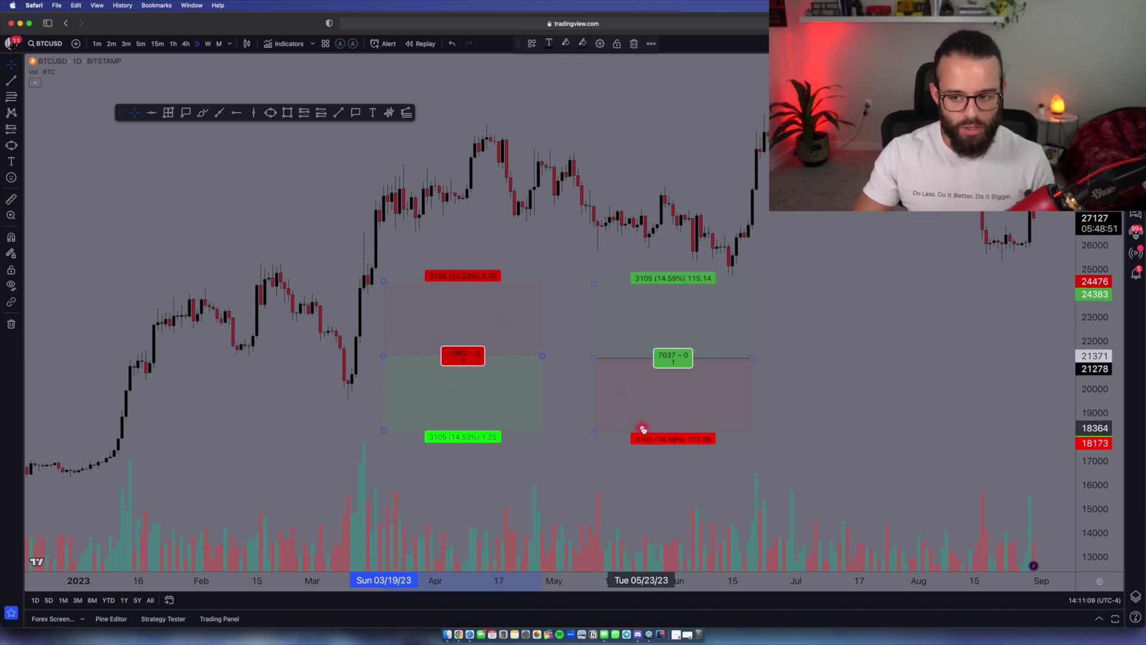
Step: Give the long position a new stop colour and full-text labels
double_click(653, 338)
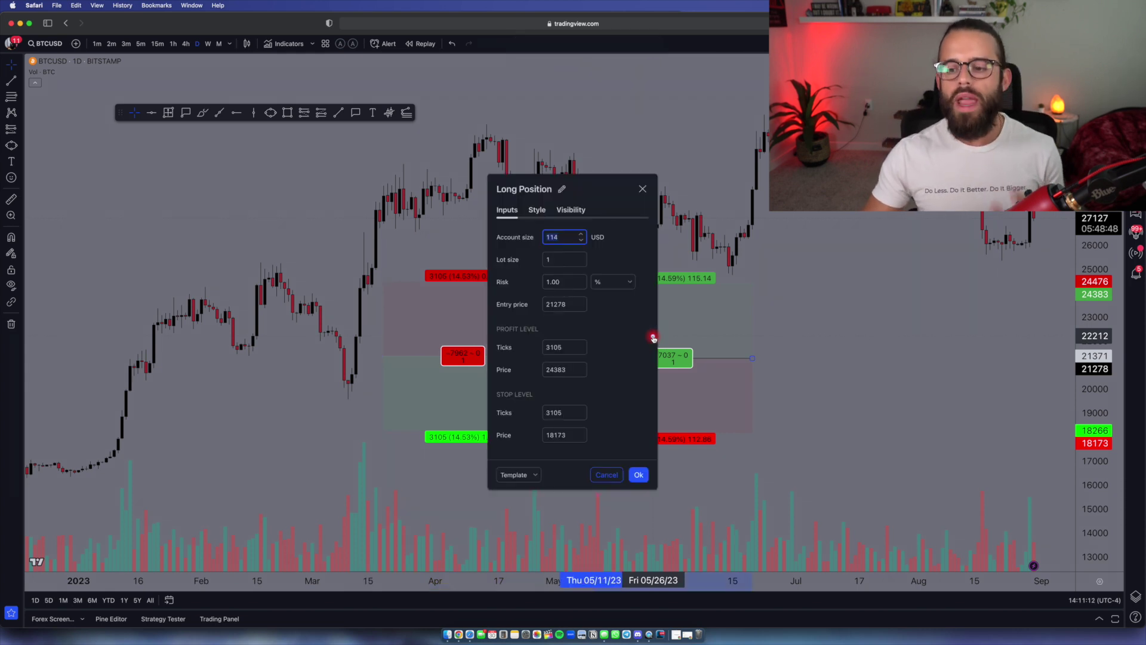
click(538, 209)
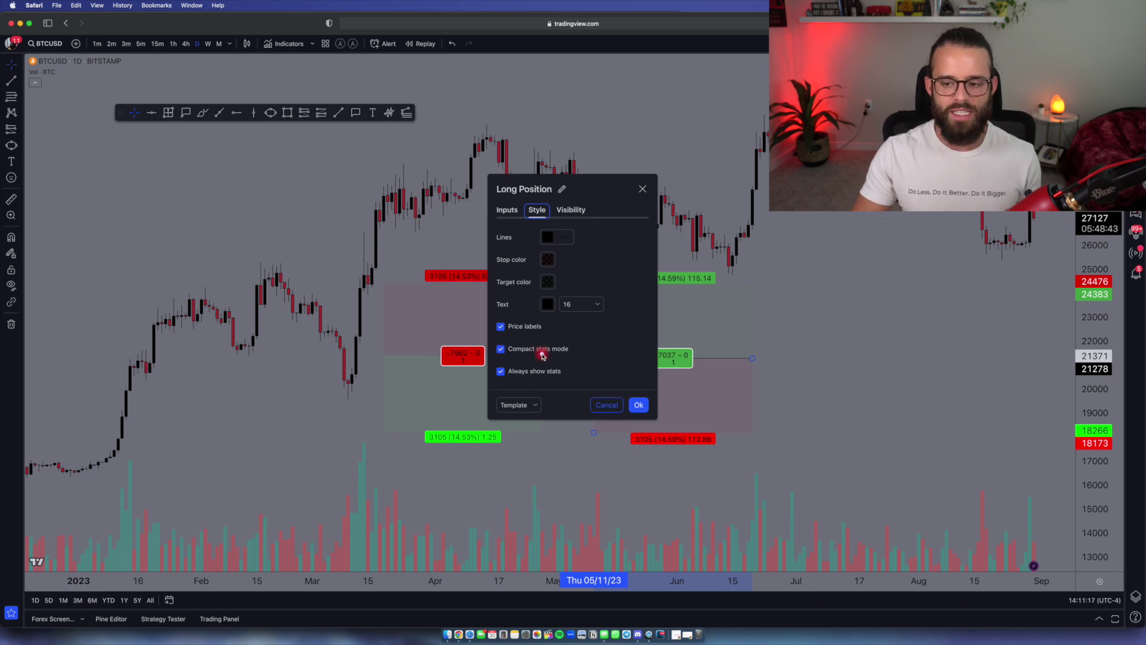
click(559, 261)
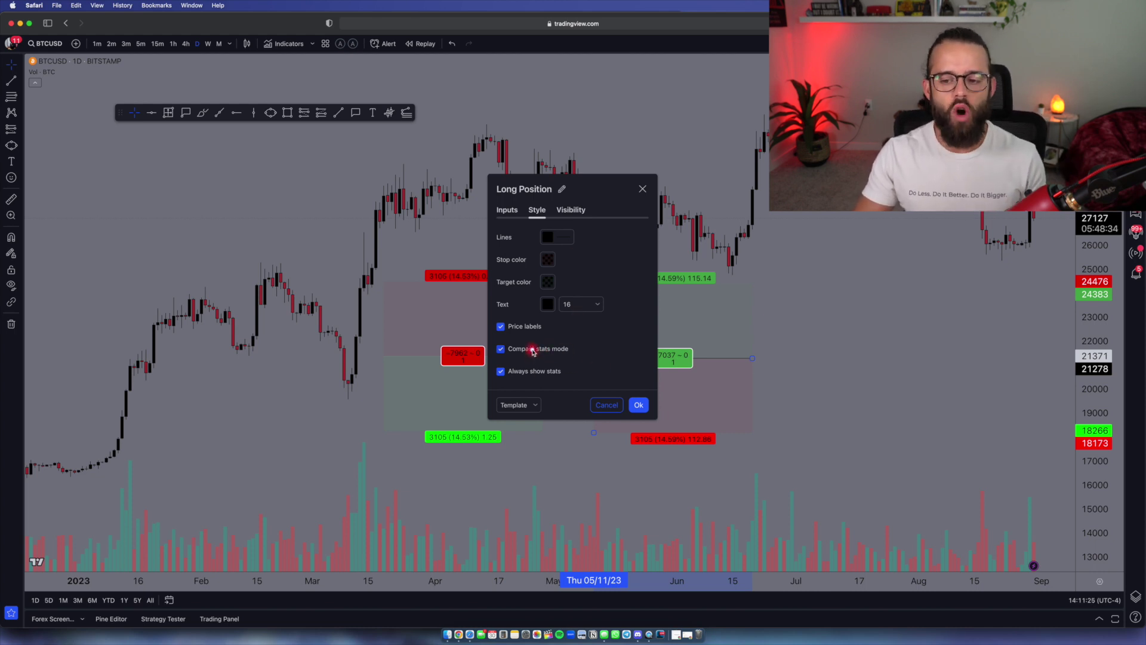
click(532, 352)
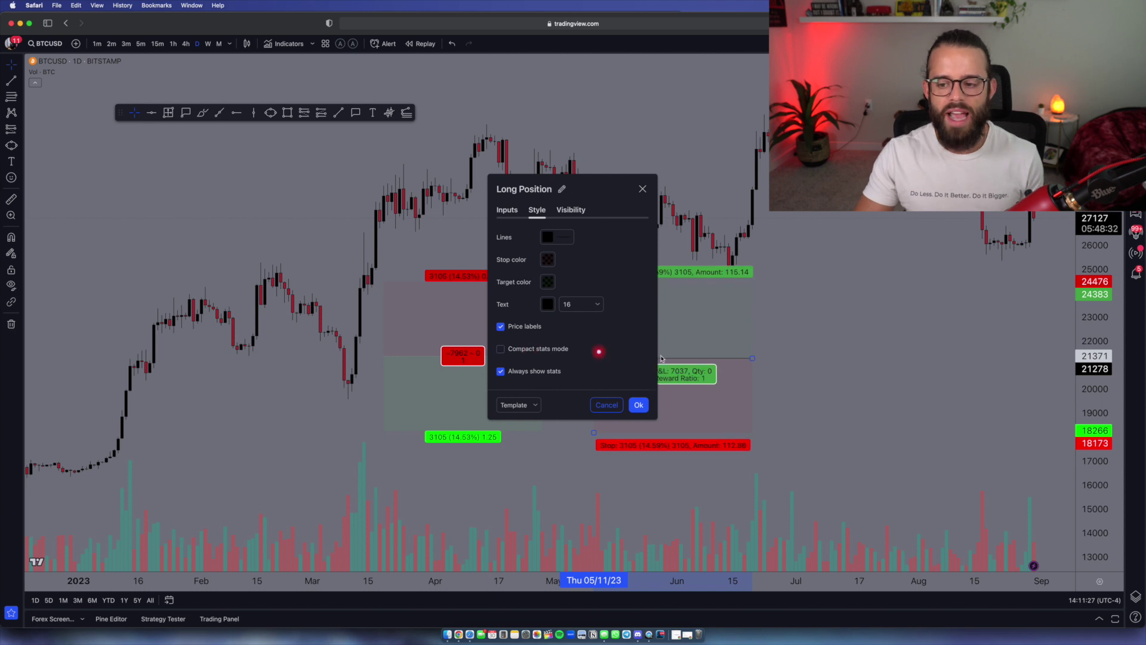
click(763, 371)
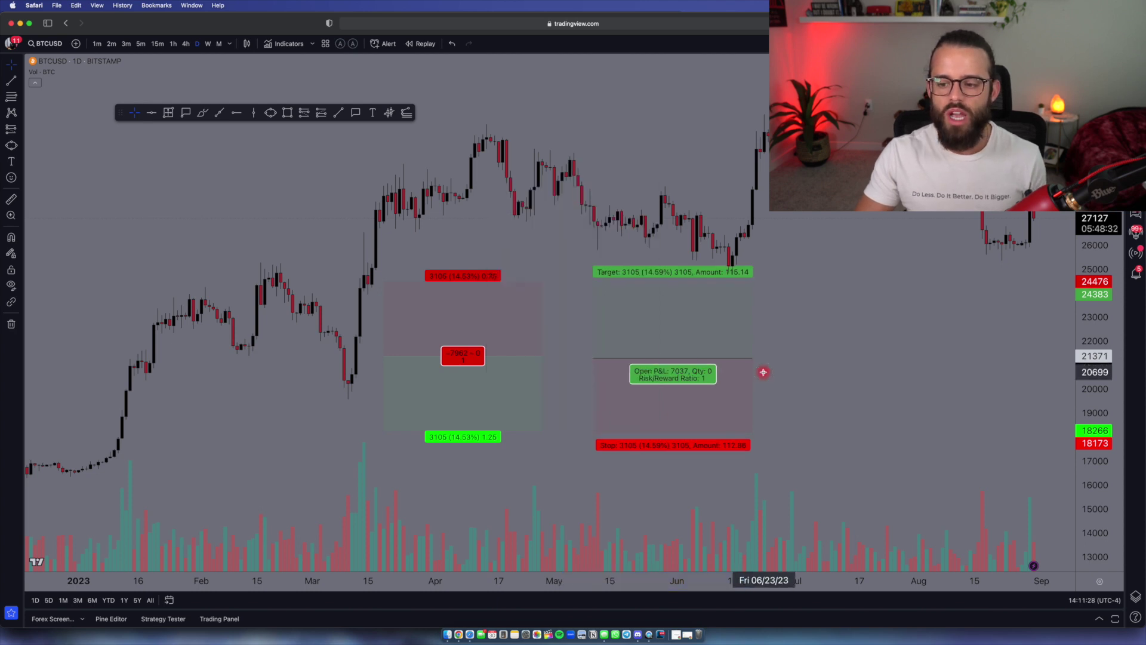
Step: Turn the long position's compact stats mode back on, then remove all drawings
double_click(678, 382)
click(517, 384)
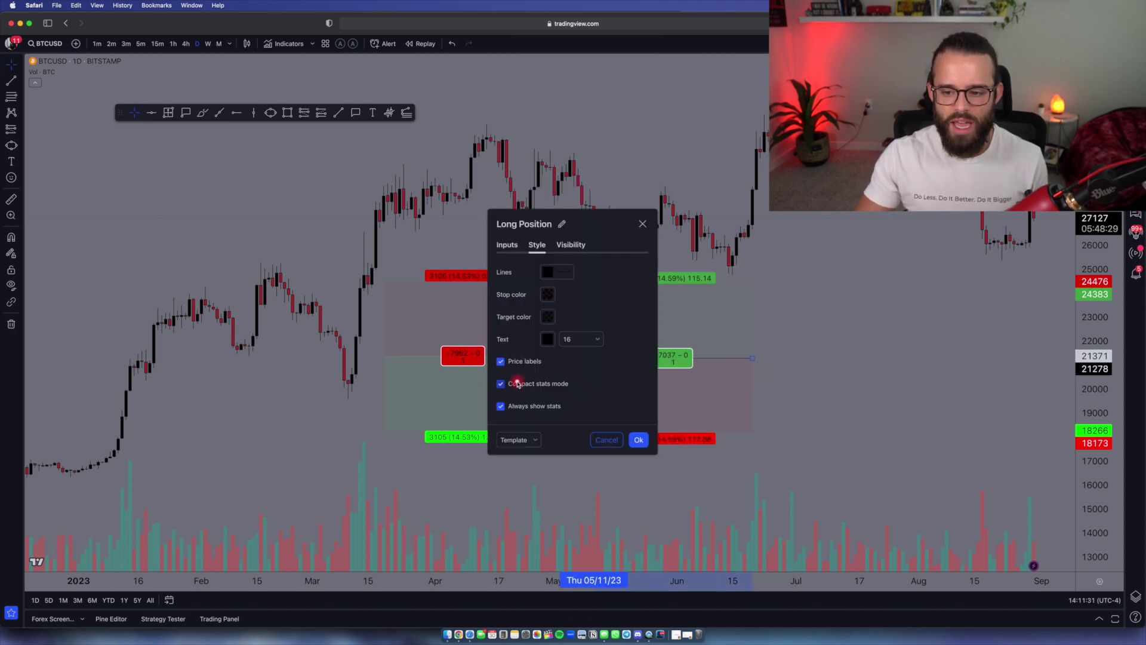
click(638, 440)
right_click(874, 317)
click(900, 504)
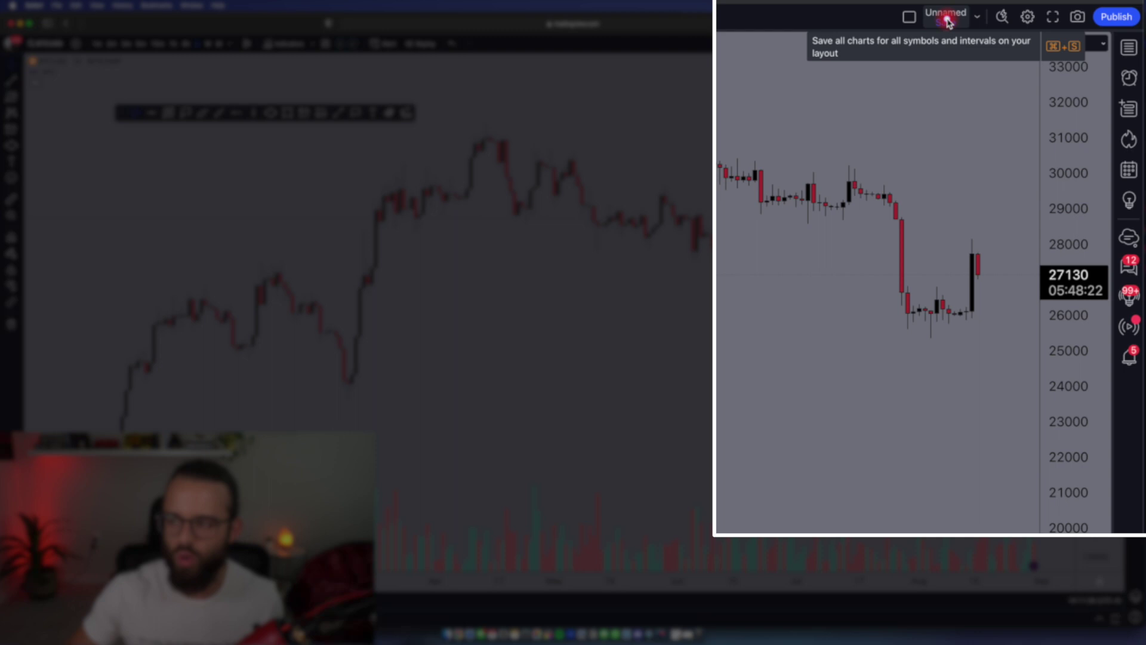
click(976, 20)
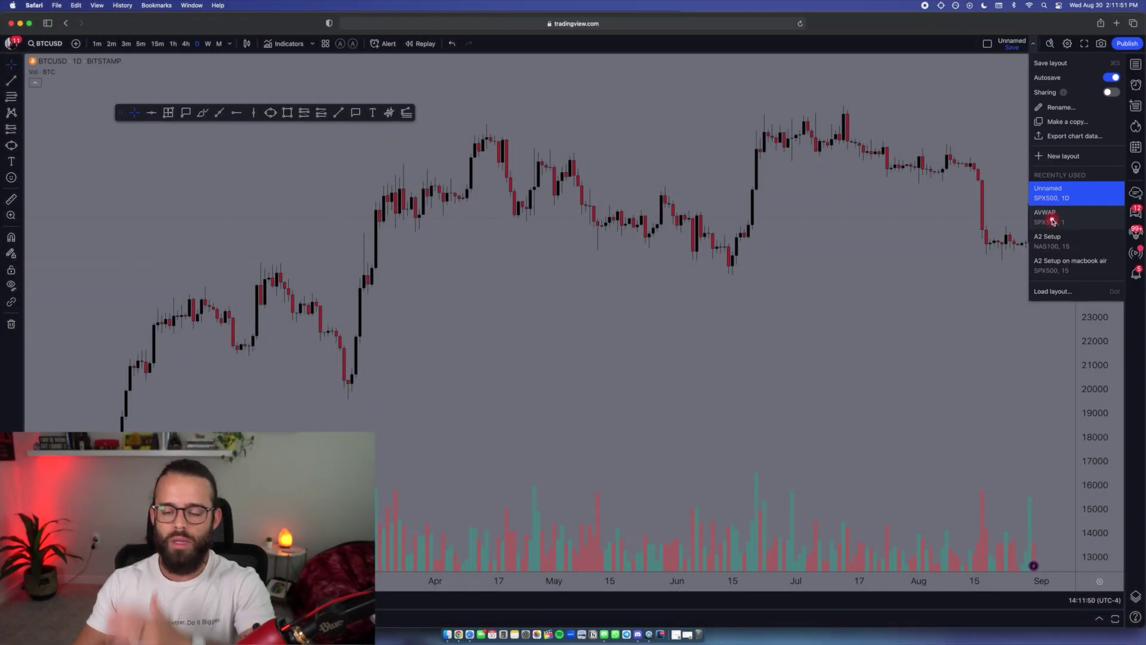
click(778, 258)
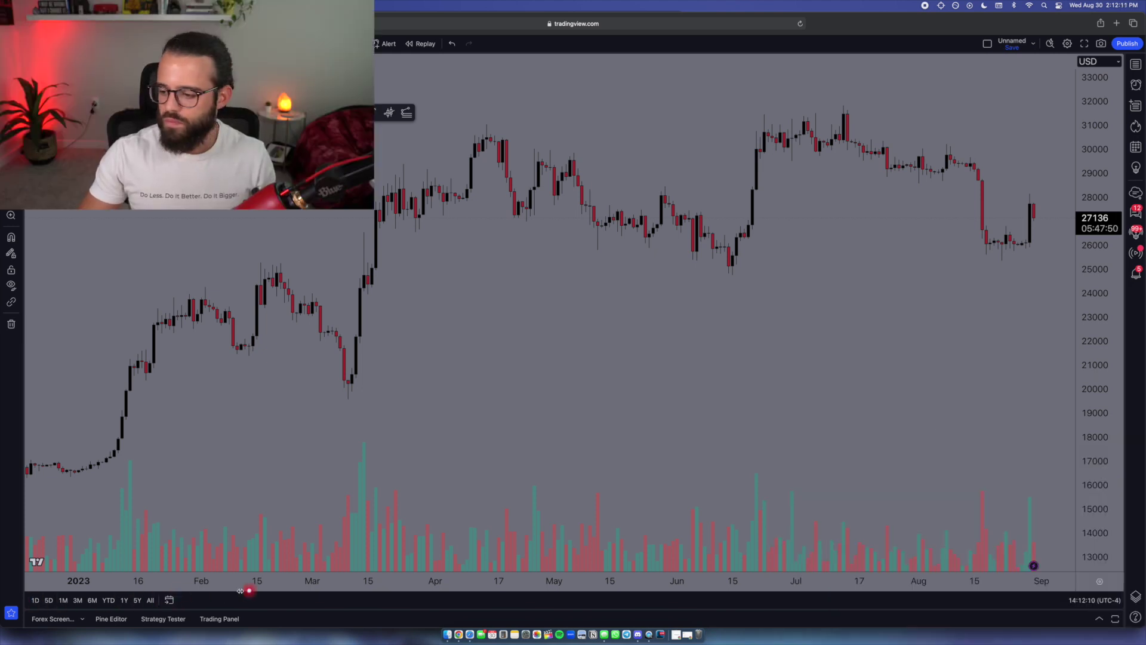
click(169, 600)
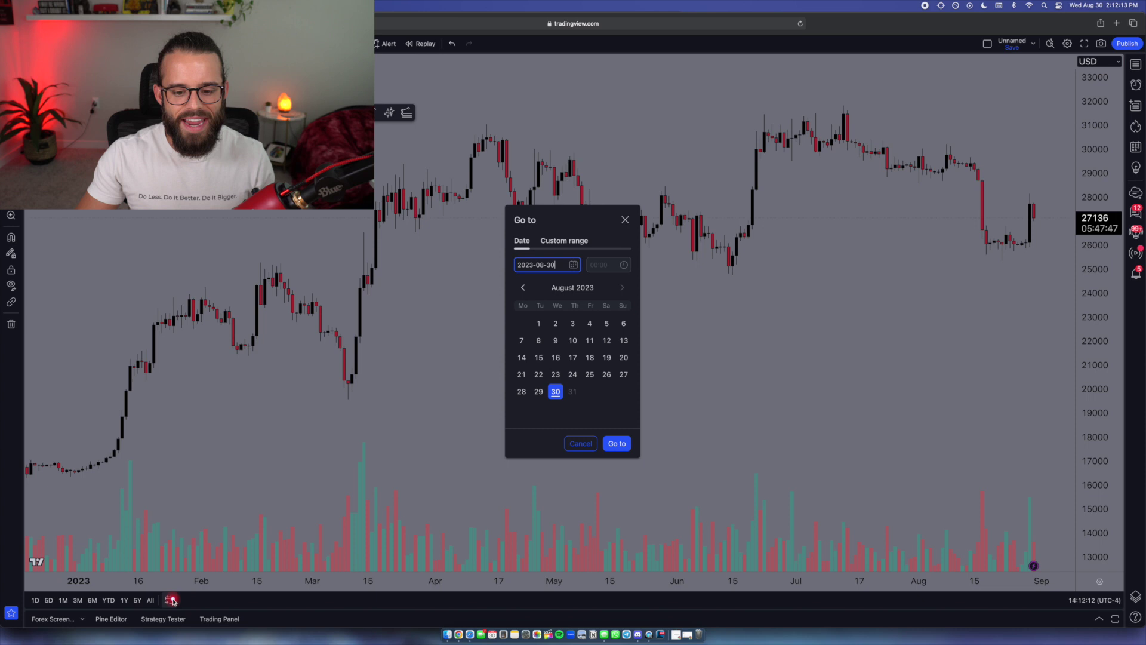
click(588, 443)
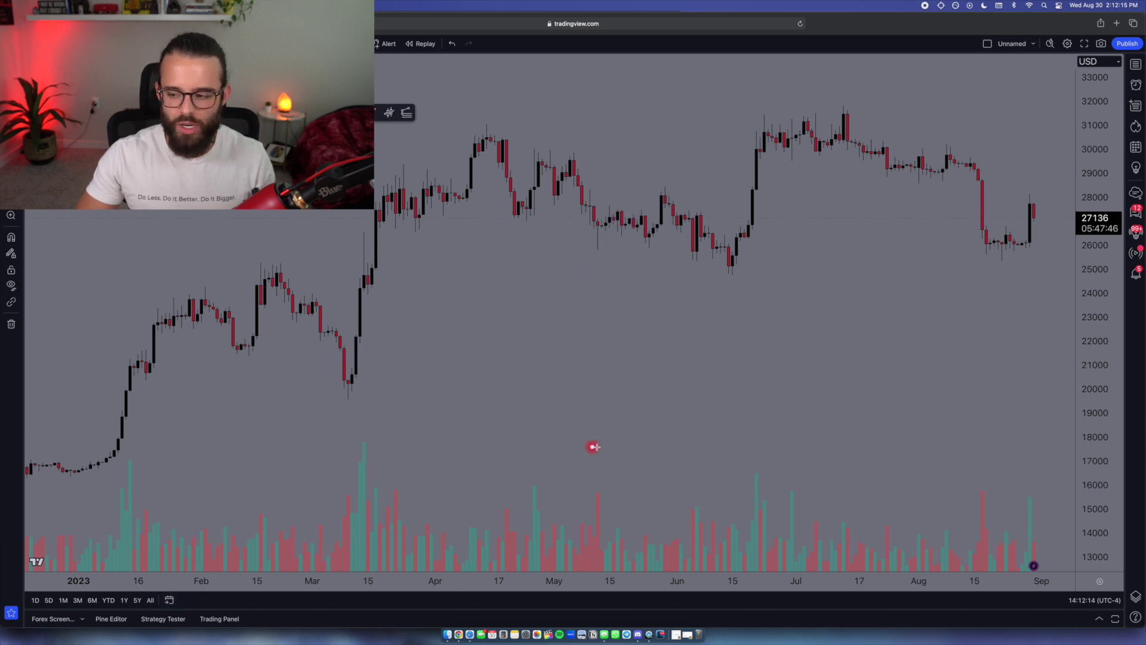
click(1092, 601)
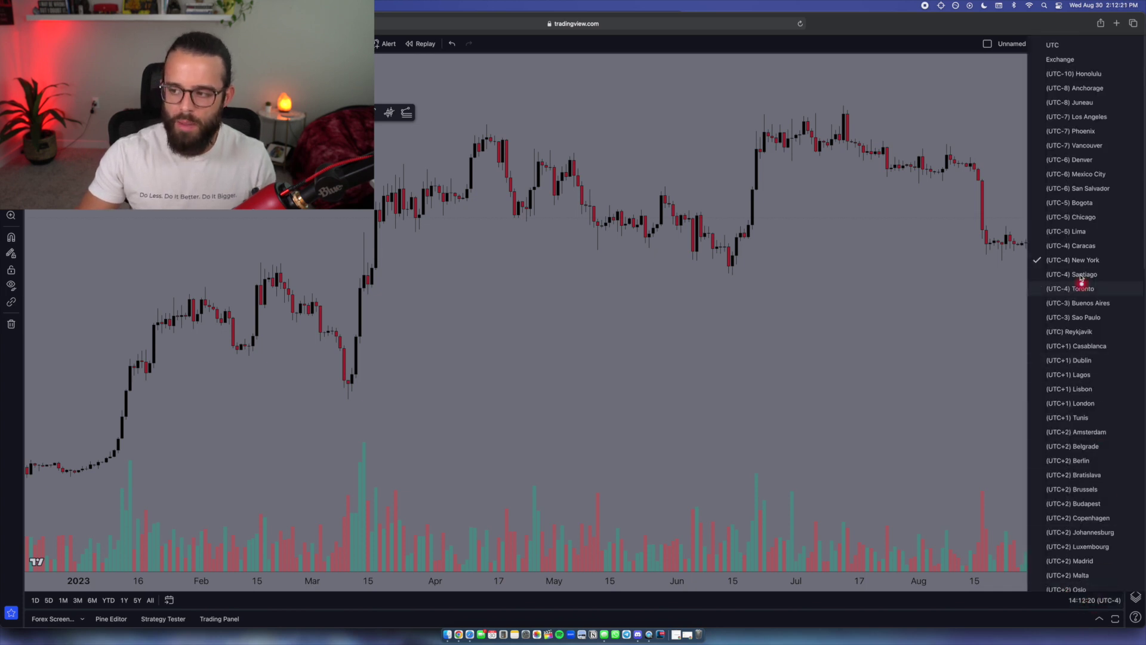
click(962, 312)
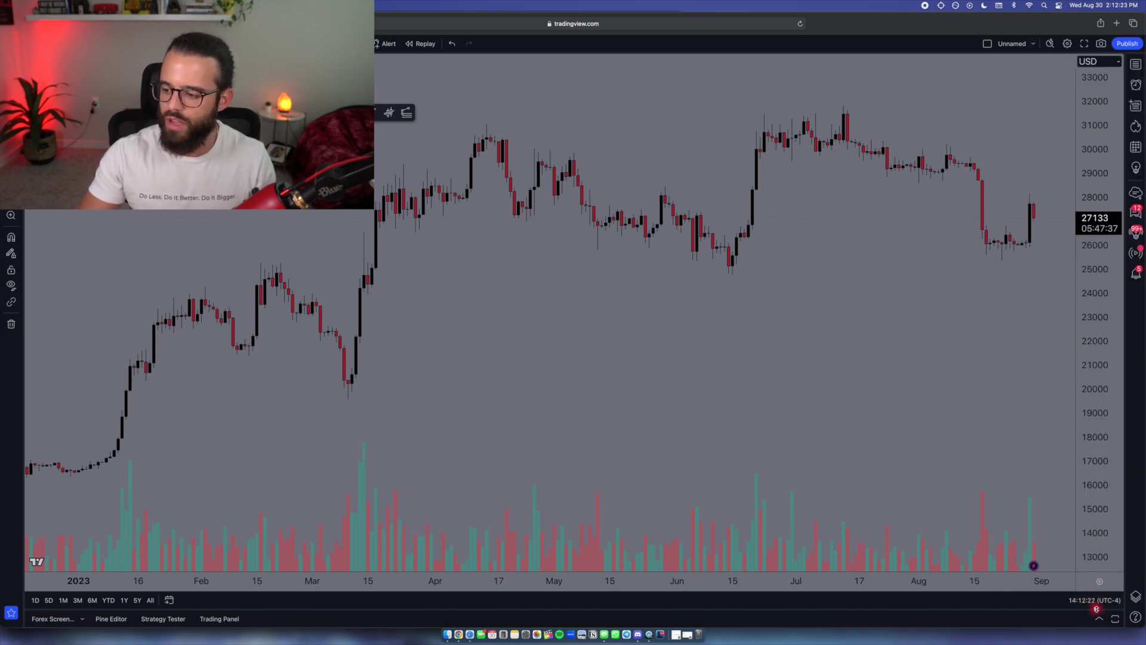
click(1099, 619)
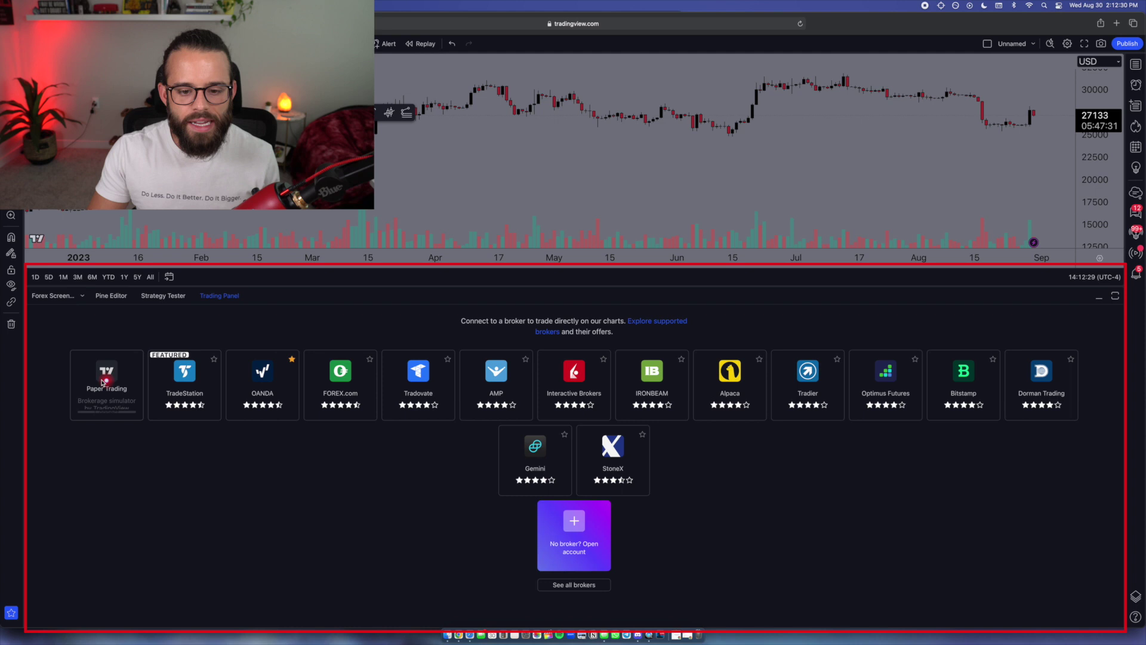
click(179, 293)
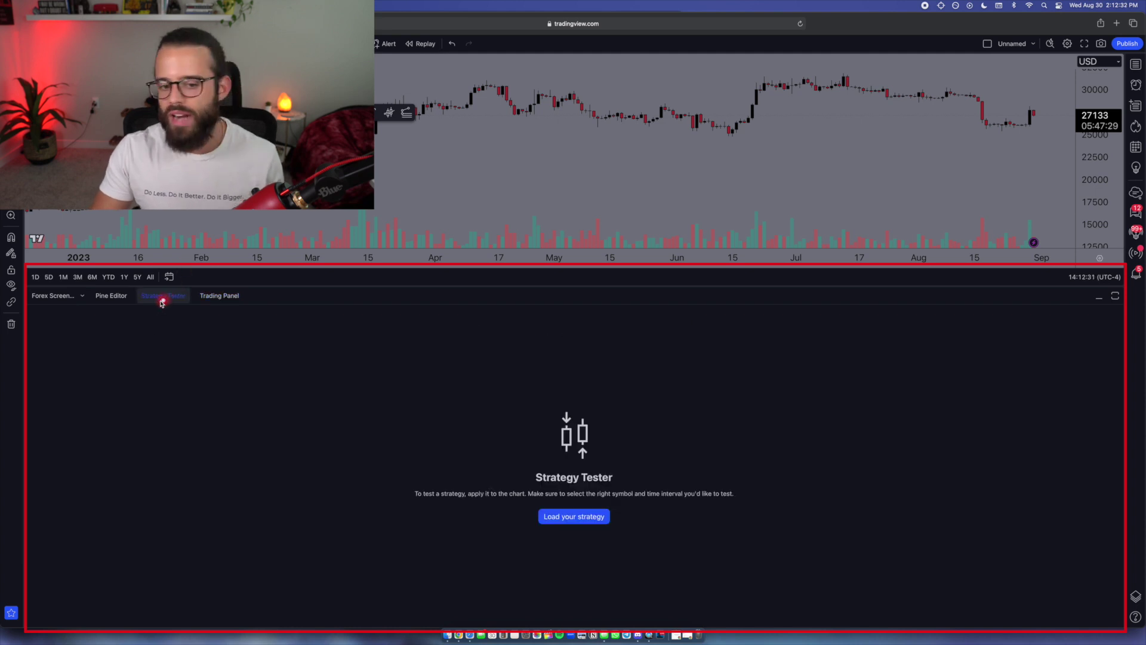
click(114, 298)
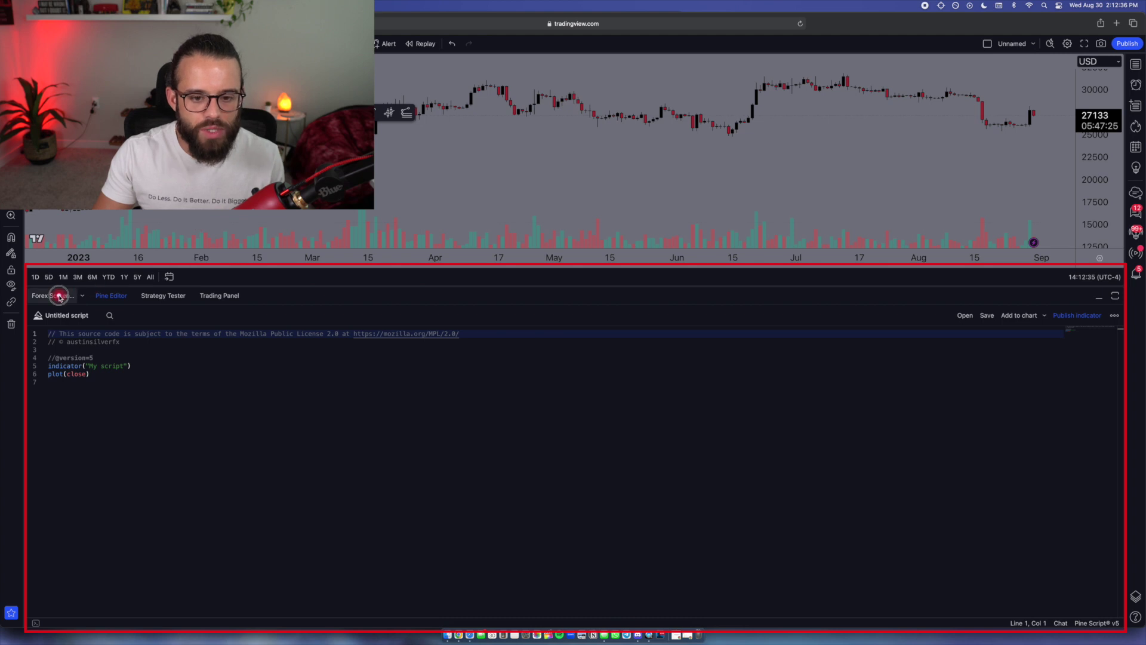
click(59, 296)
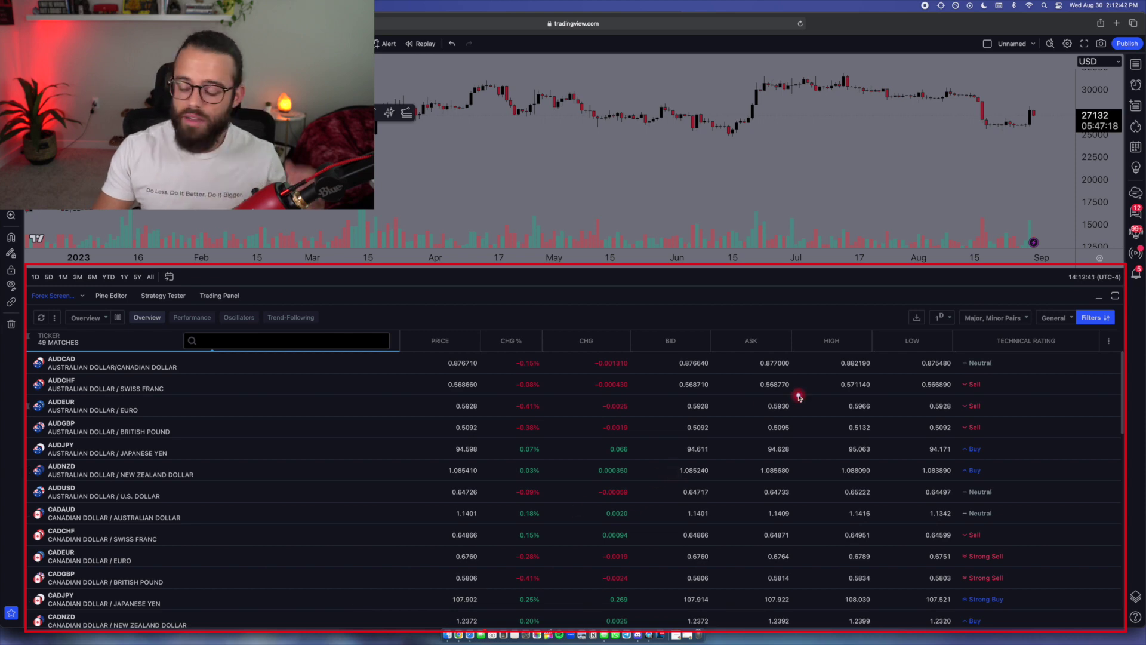
click(1096, 298)
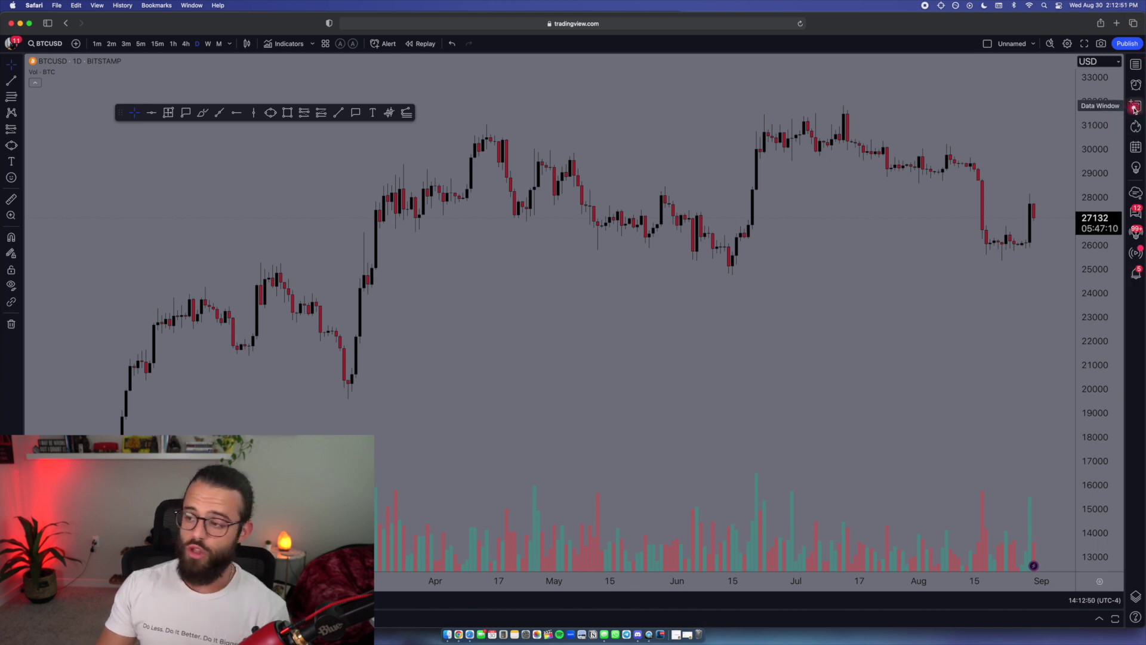
Step: Browse the watchlist, hotlists, notifications, streams, ideas and chat panels, widening the side panel
click(1136, 66)
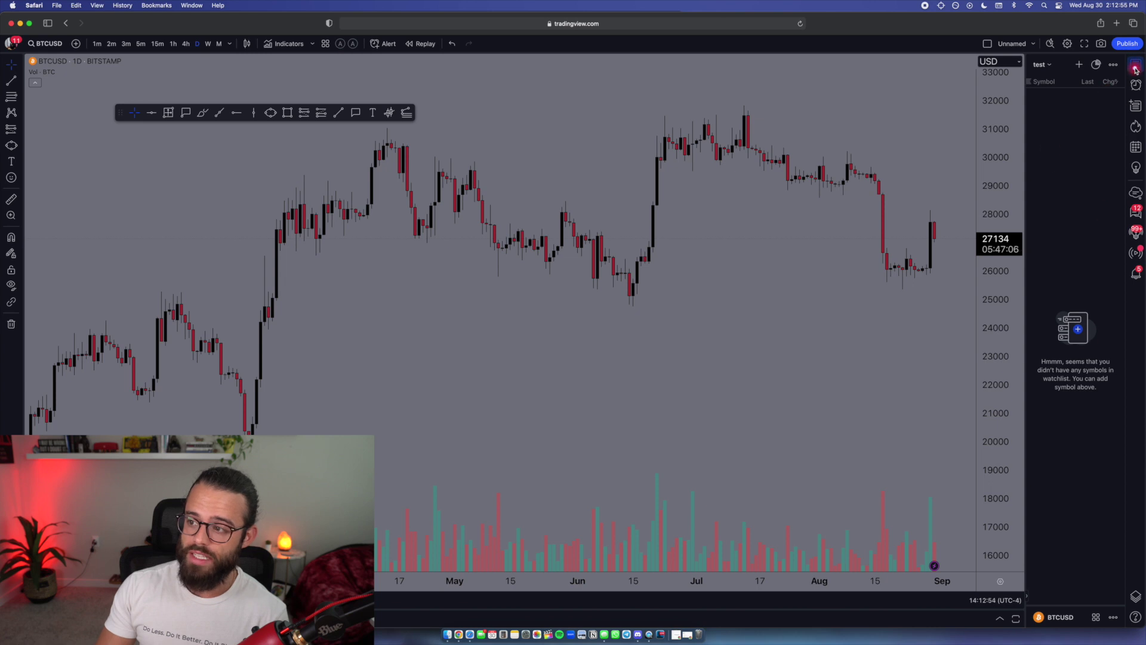
click(1136, 127)
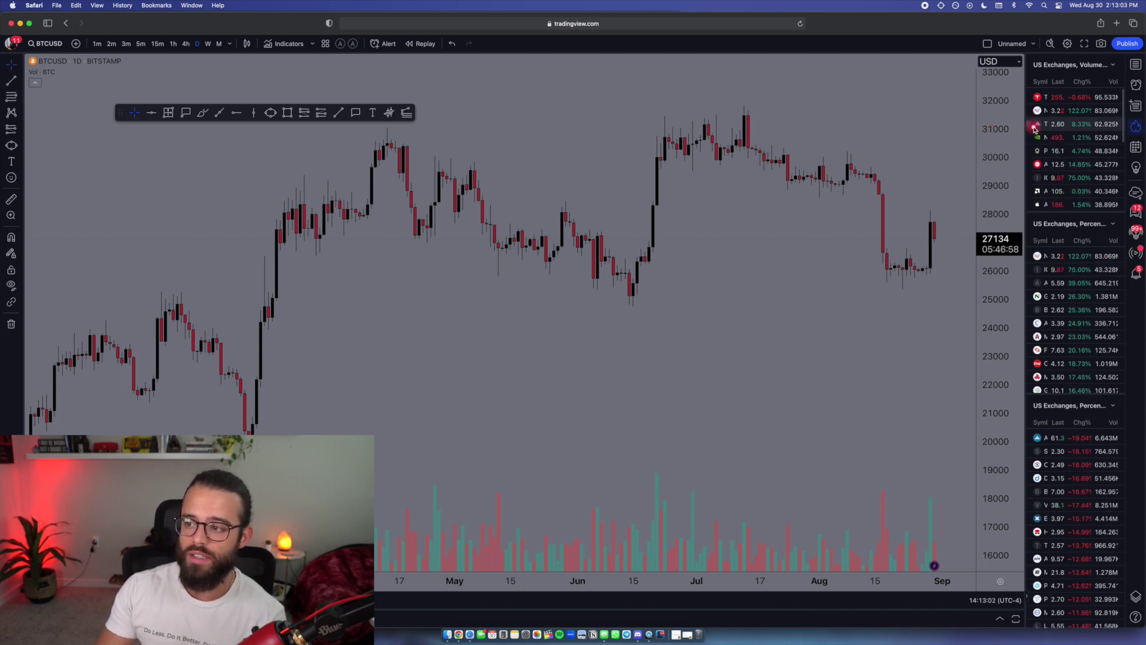
drag(1027, 125, 985, 128)
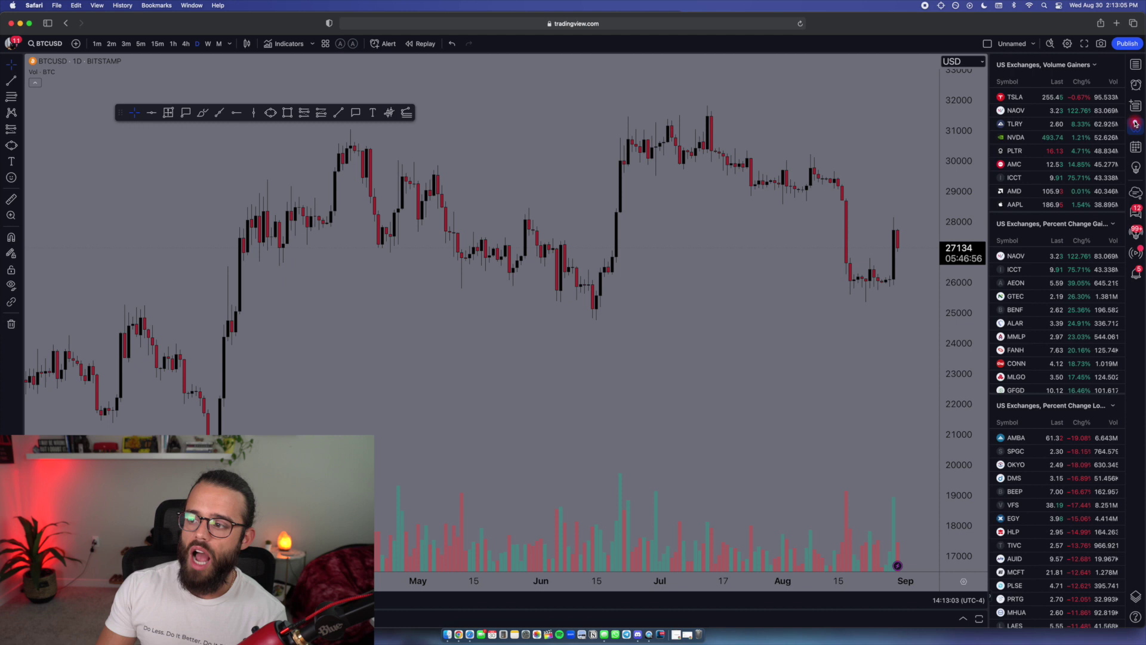
click(1139, 273)
click(1137, 252)
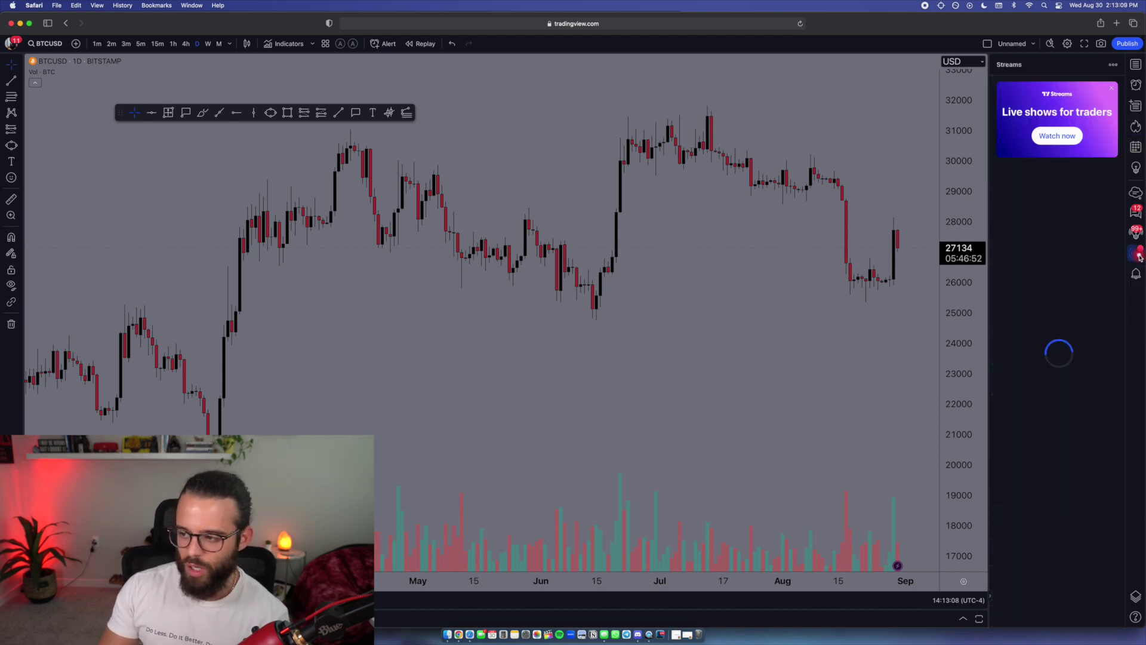
click(1139, 231)
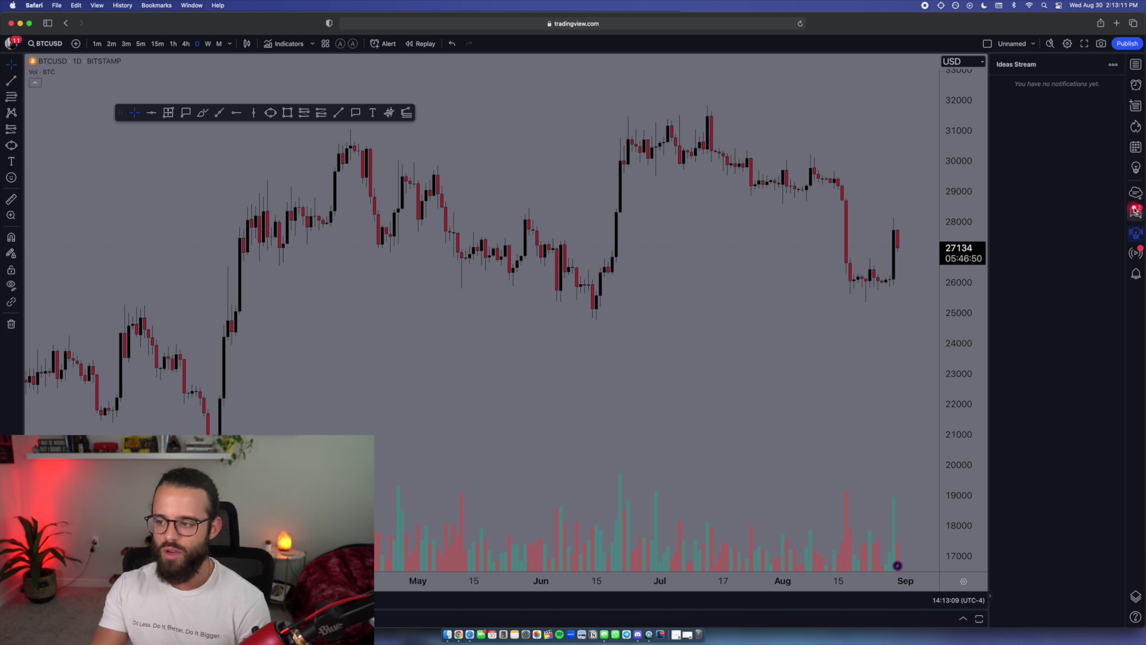
click(1137, 209)
click(1140, 210)
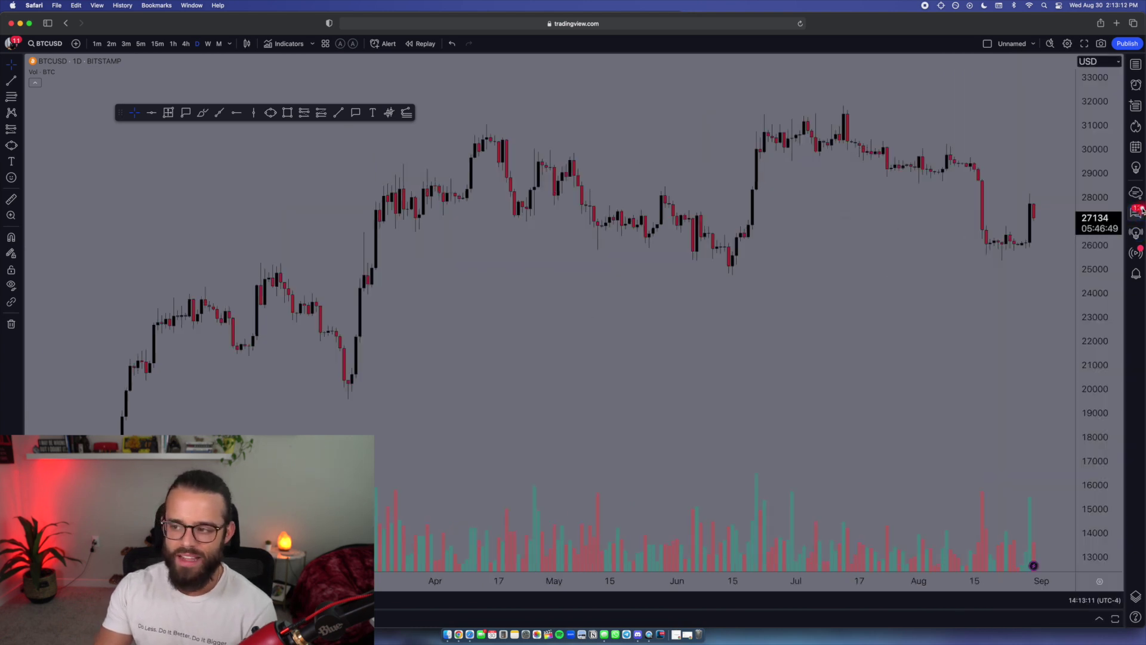
Step: Show the Alerts panel, start and cancel a BTCUSD alert, then return to the watchlist
click(1135, 65)
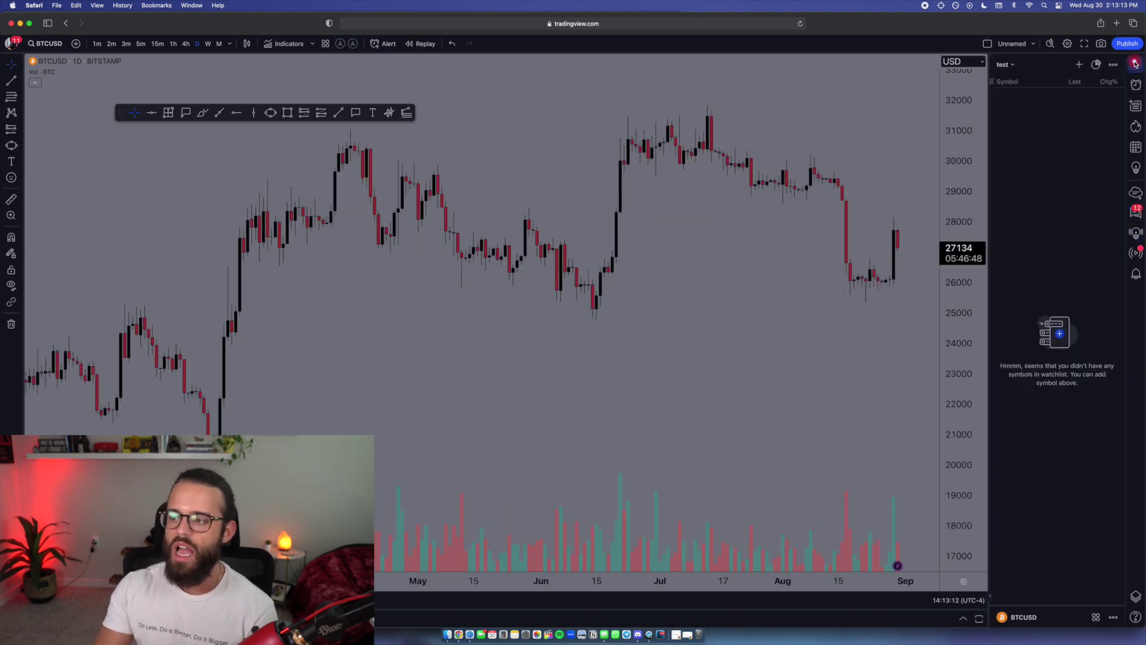
click(1138, 128)
click(1136, 84)
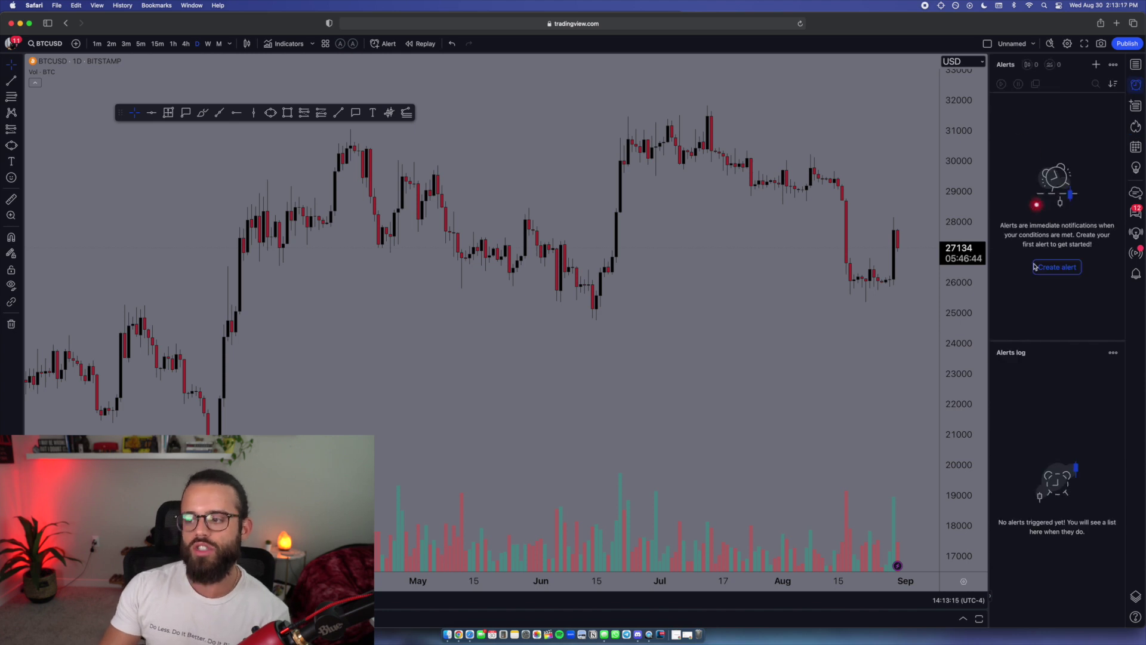
click(1097, 63)
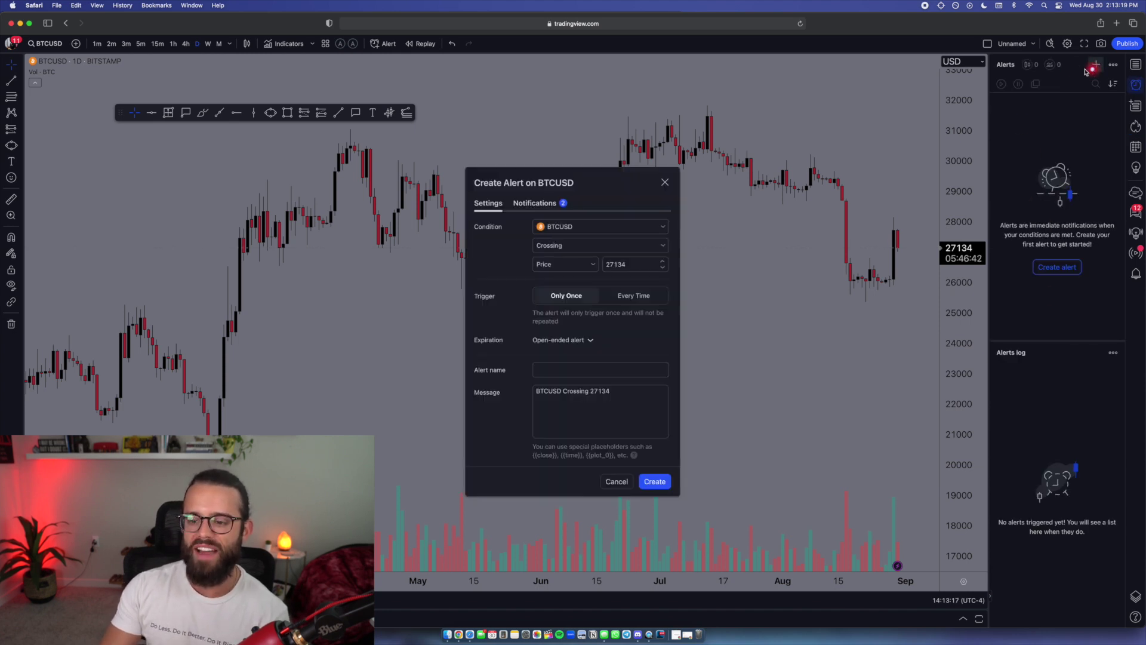
click(666, 180)
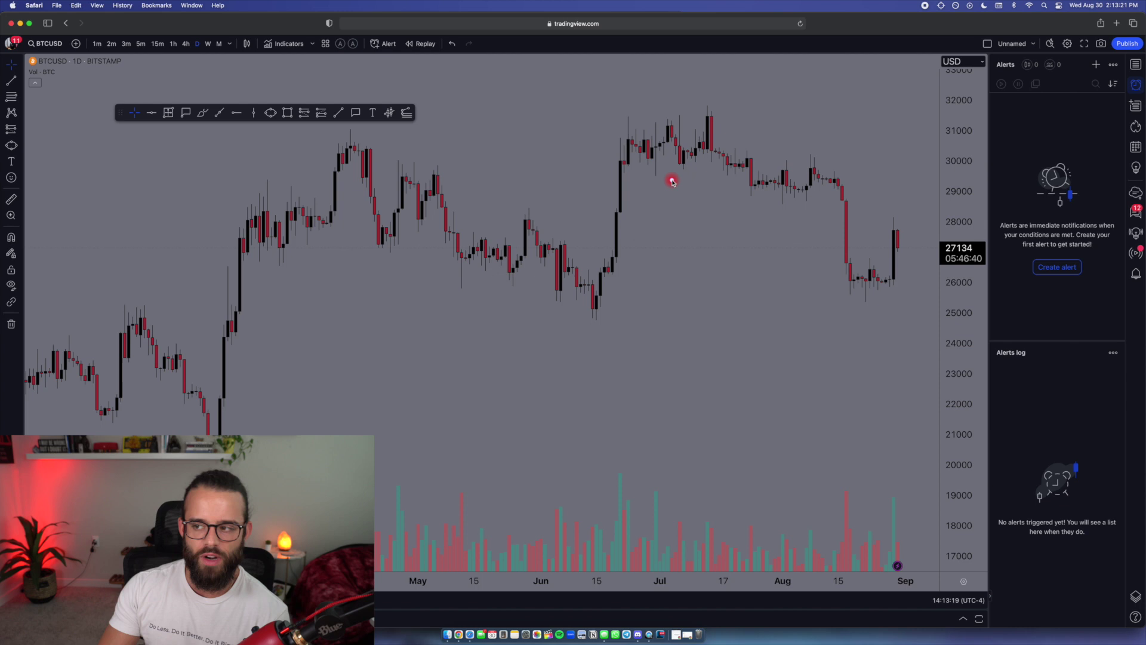
click(1137, 63)
Step: Select the test watchlist and switch the chart to GBPUSD
click(1009, 66)
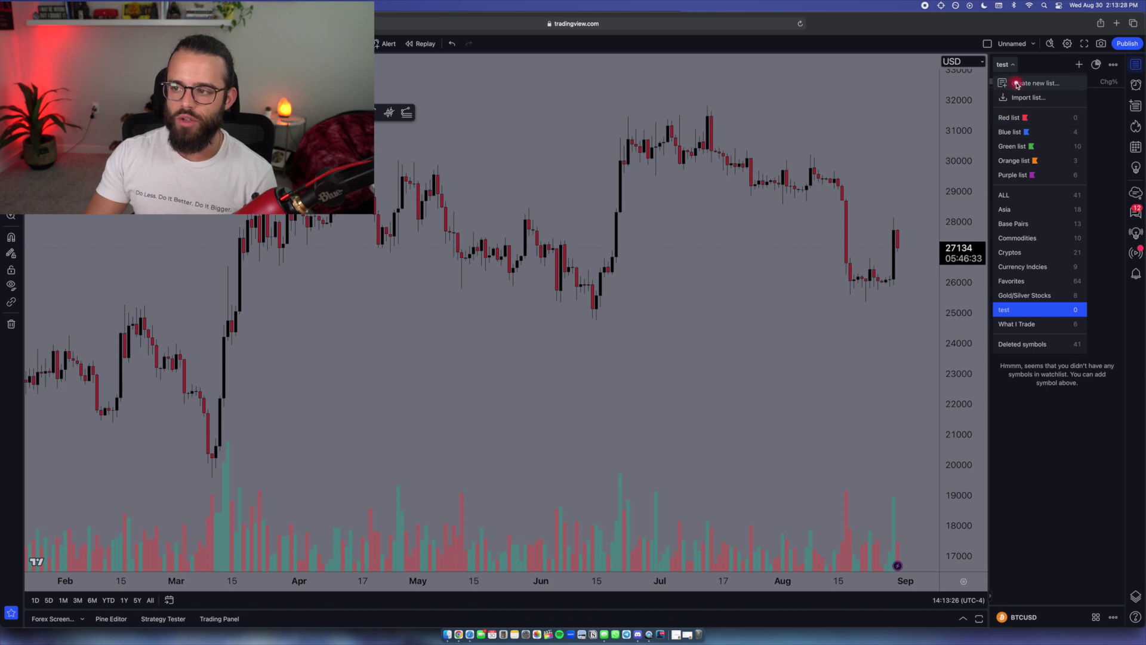
click(1021, 311)
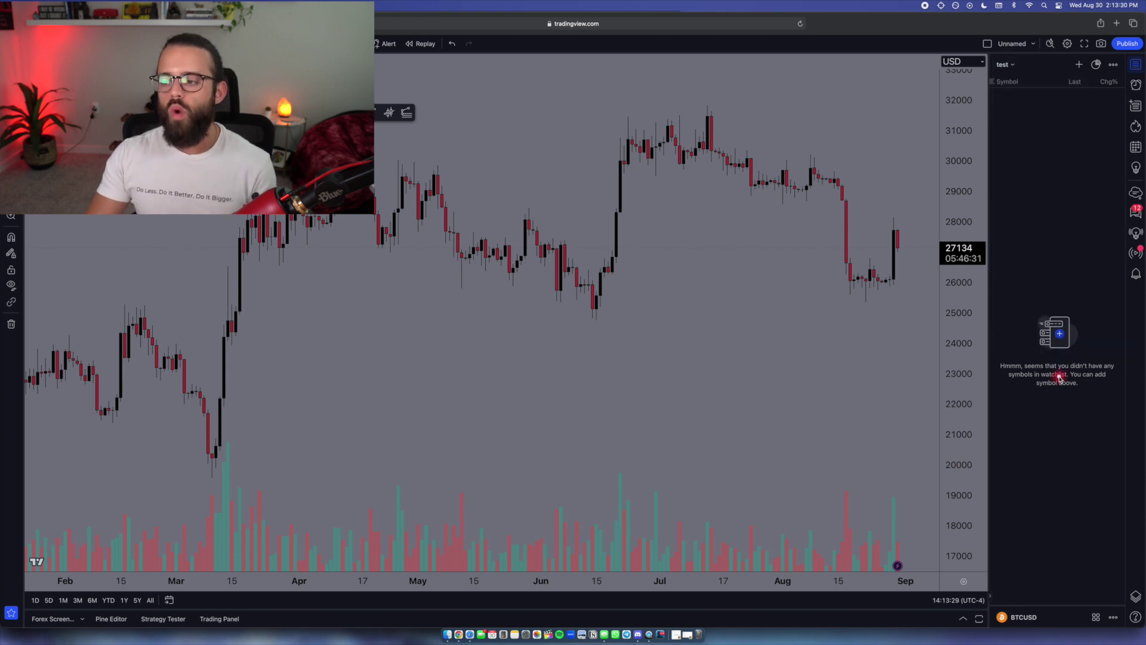
click(1078, 63)
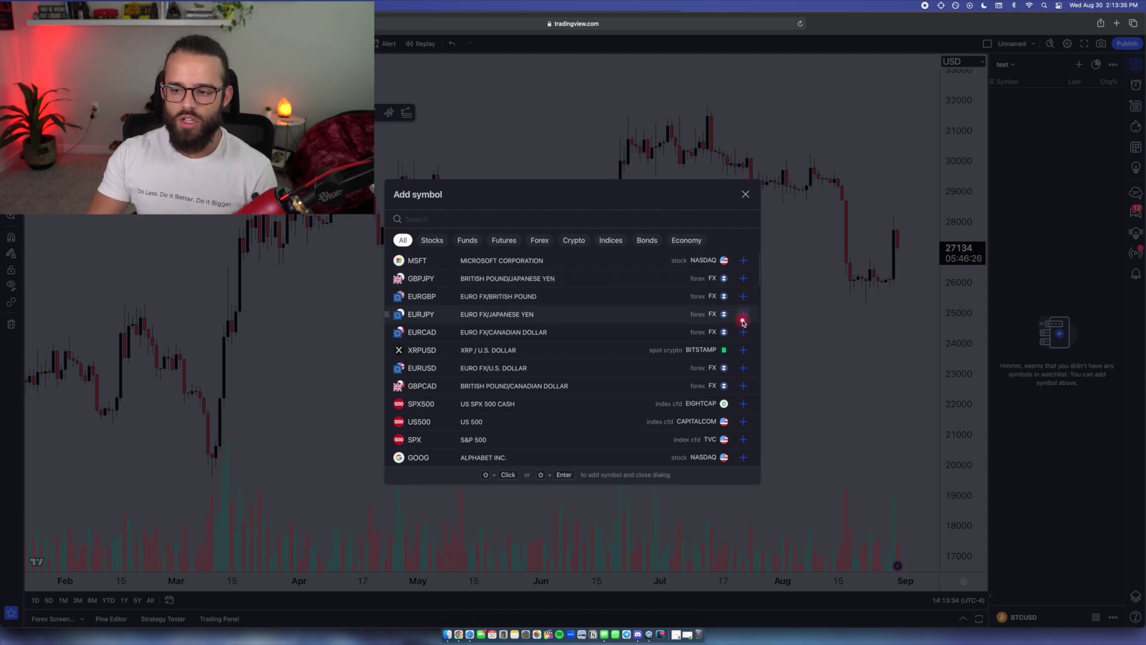
click(743, 367)
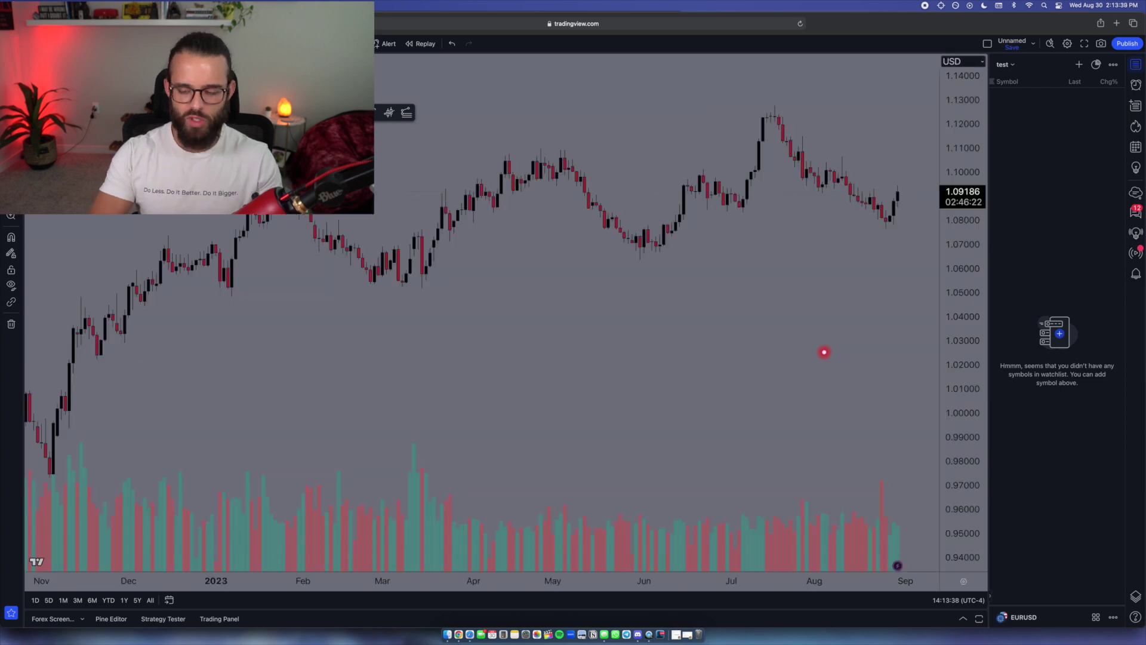
text(GBPUSD)
key(Return)
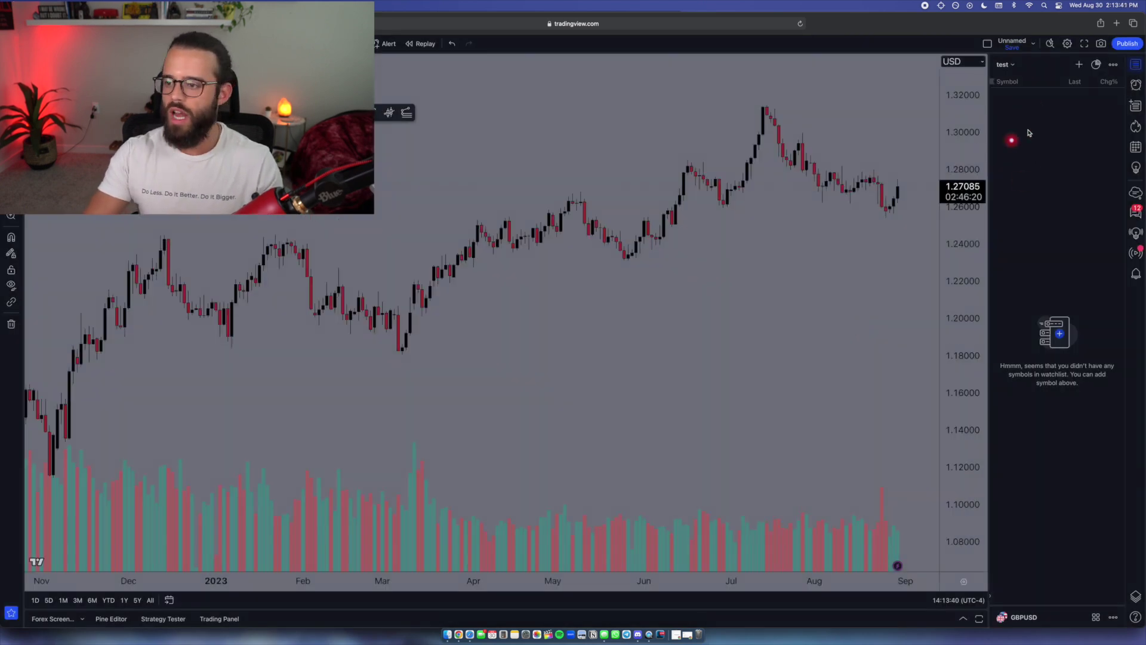
Step: Add the EIGHTCAP EURUSD listing to the test watchlist
click(1076, 65)
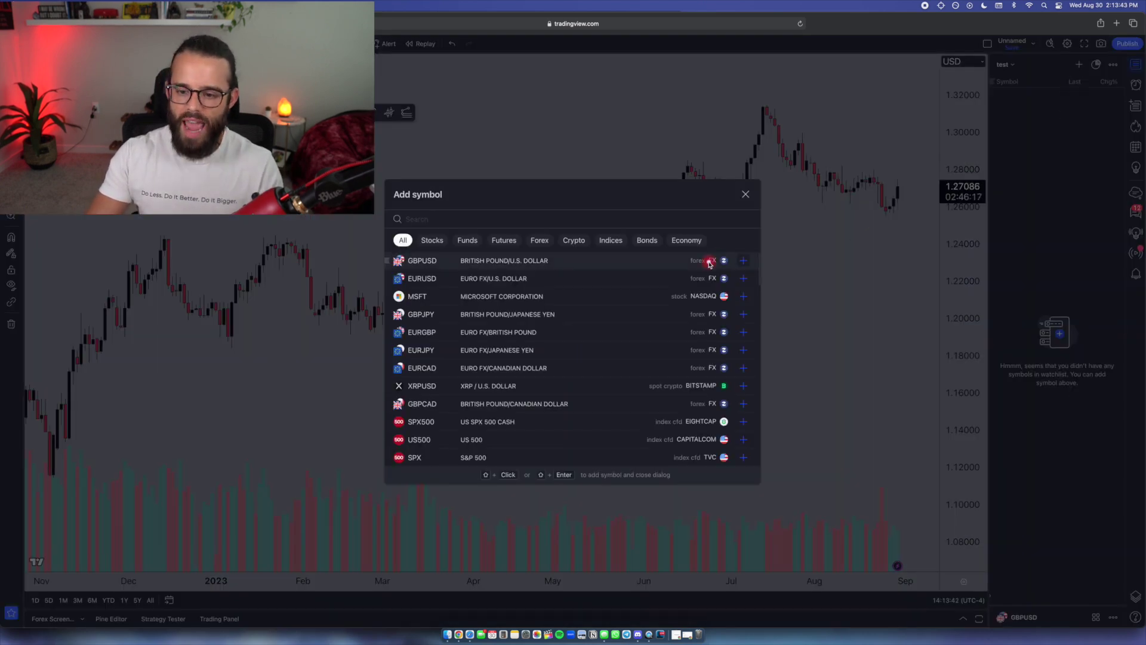
text(EURUSD)
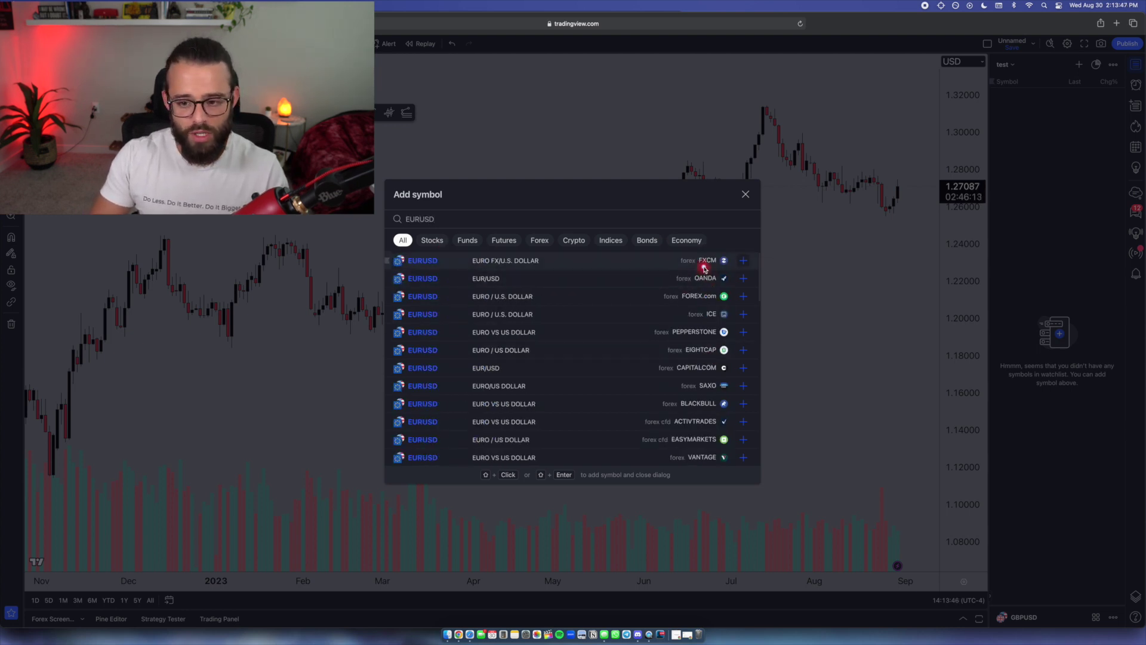
click(747, 353)
key(Escape)
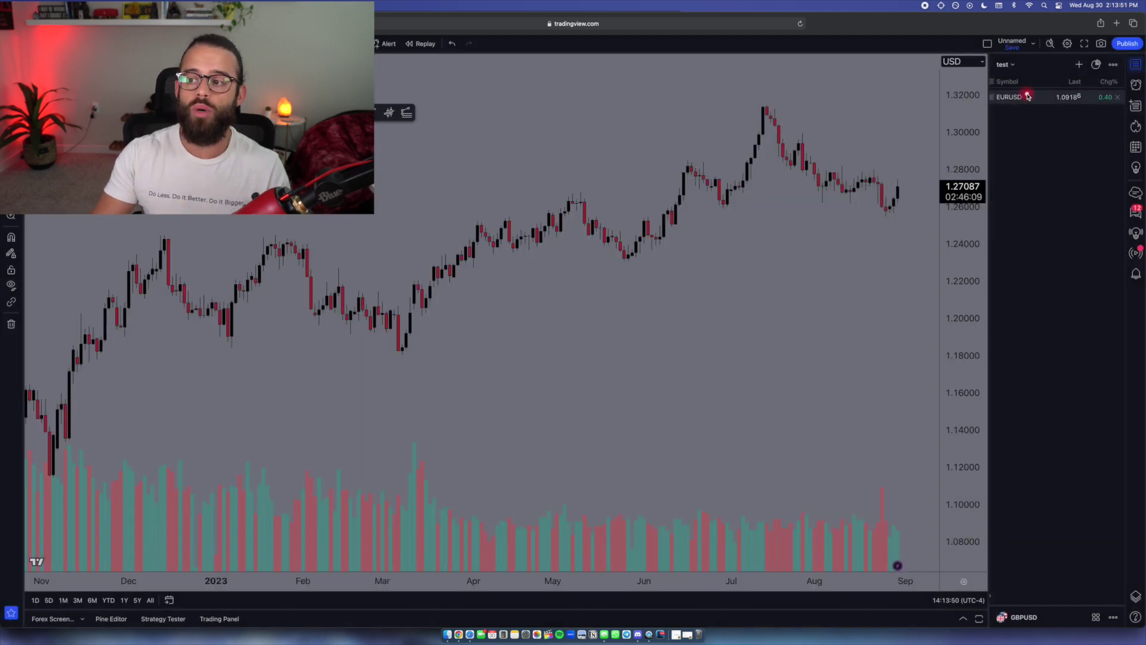
click(1004, 64)
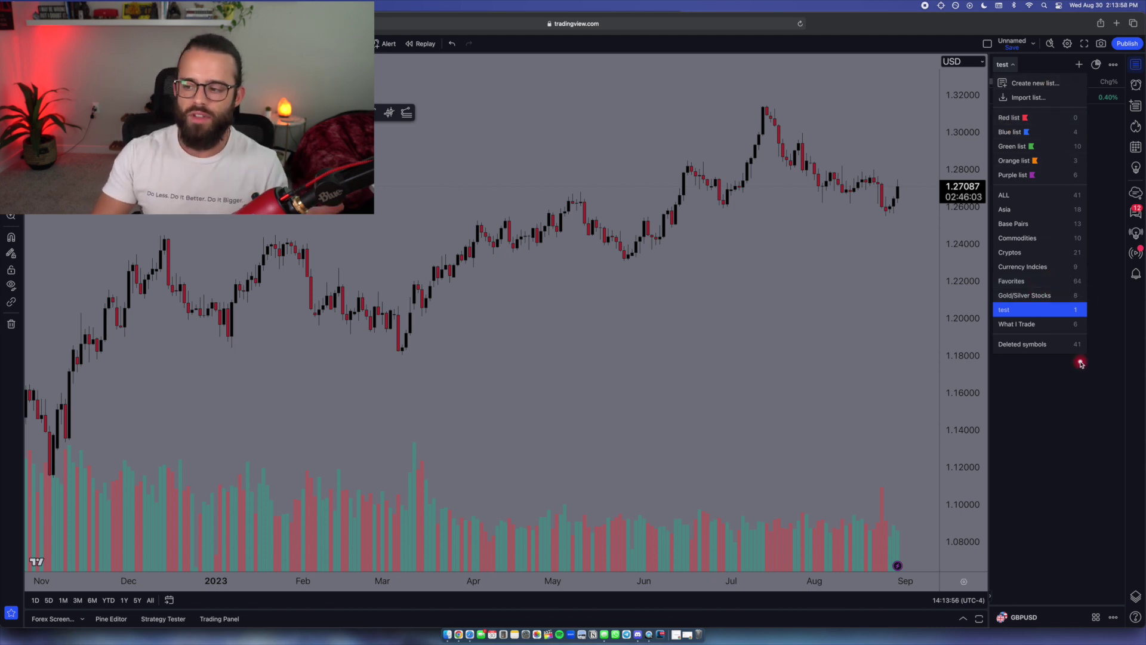
Step: Close the watchlists list and look at the chart snapshot options and chart settings
click(1063, 393)
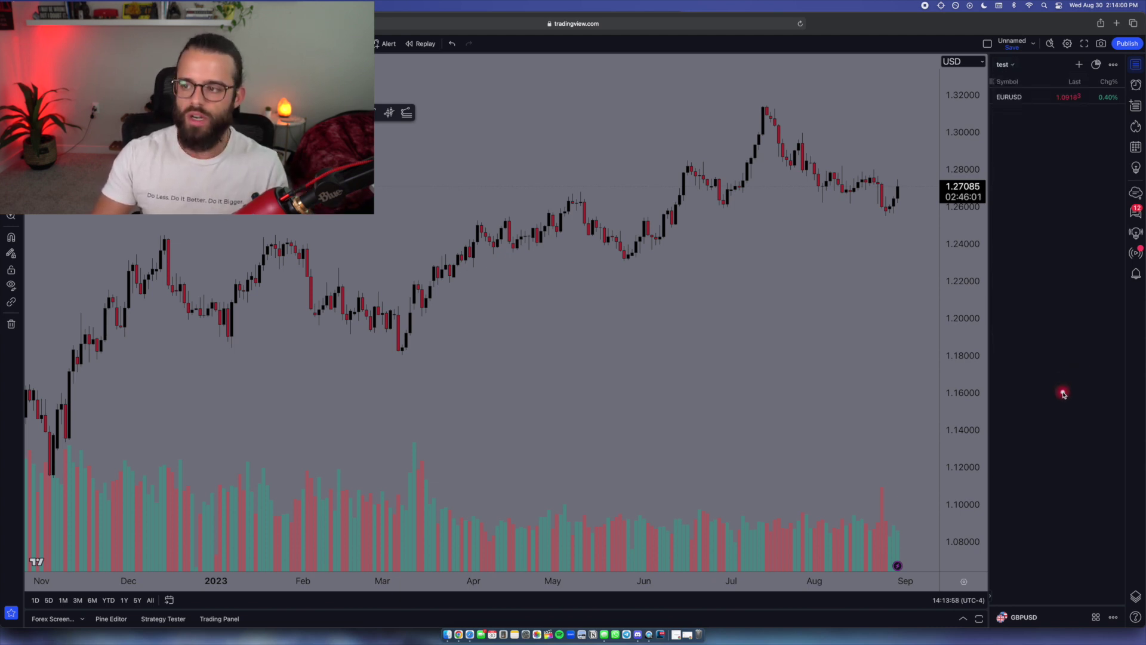
click(1104, 45)
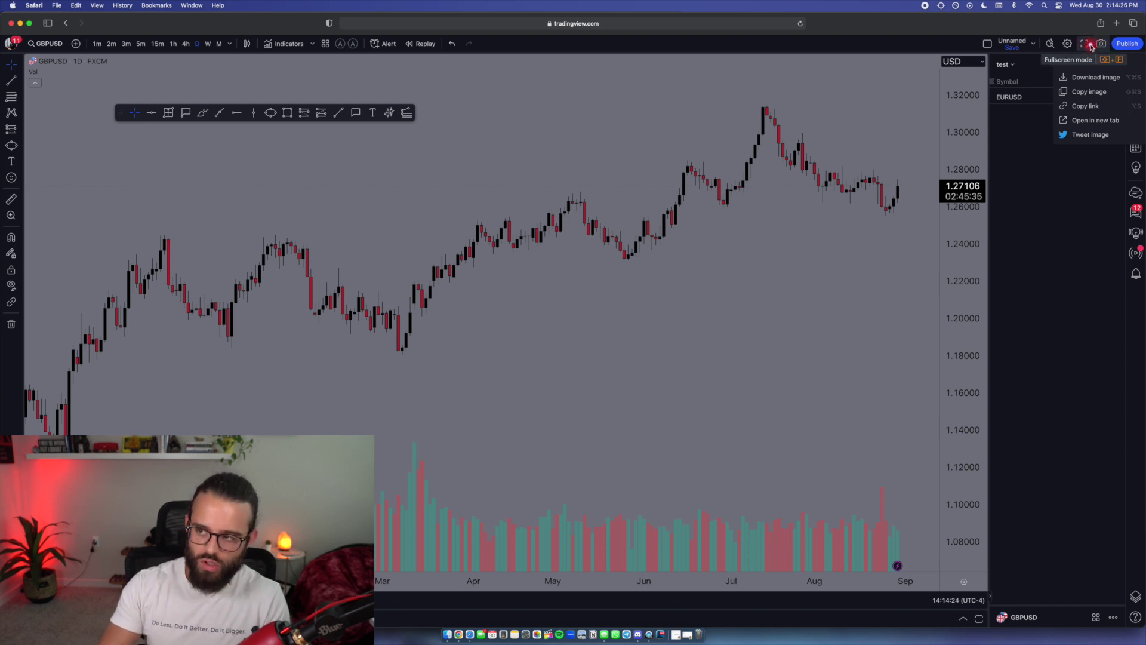
click(1068, 45)
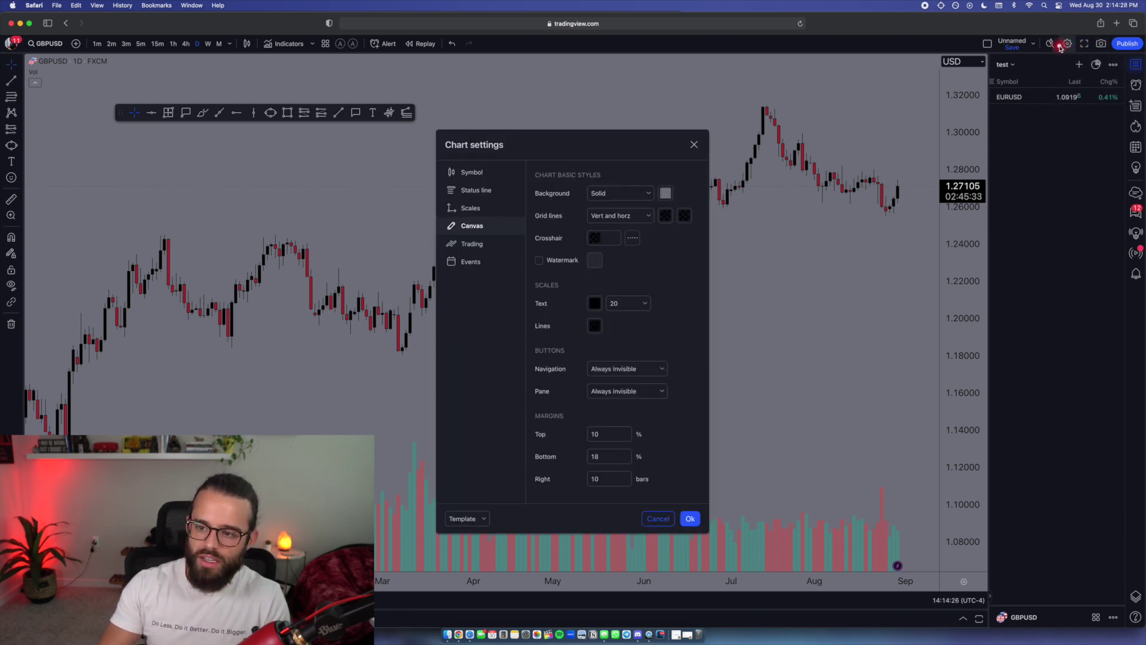
Step: Bring up and dismiss quick search, then show the layout save and load options
click(1054, 46)
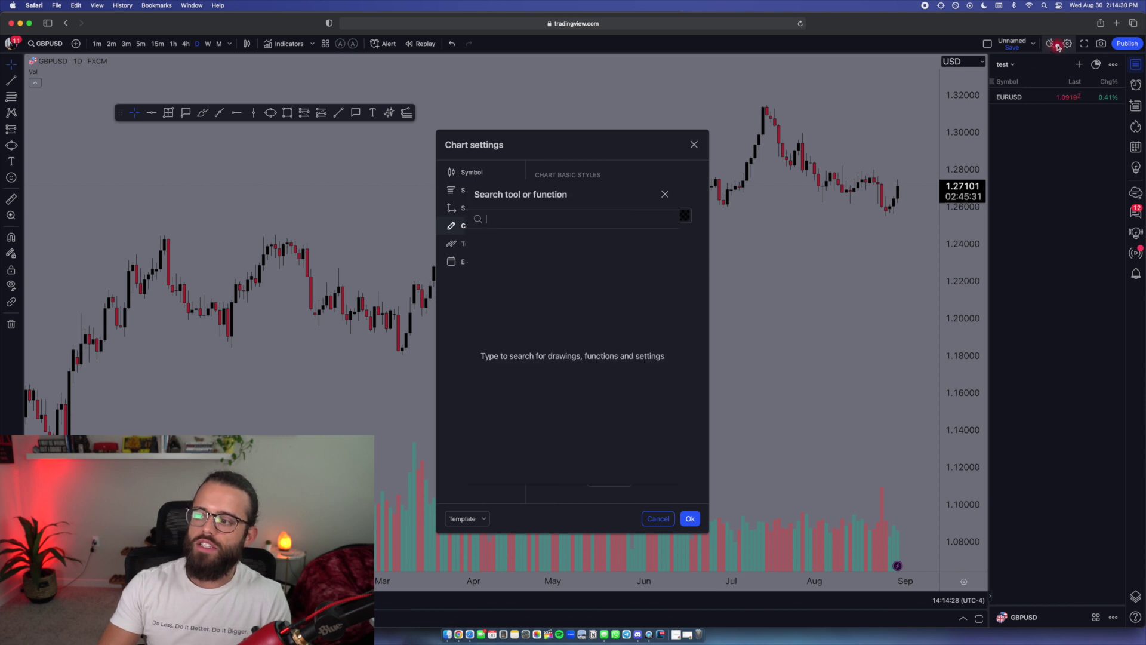
click(663, 194)
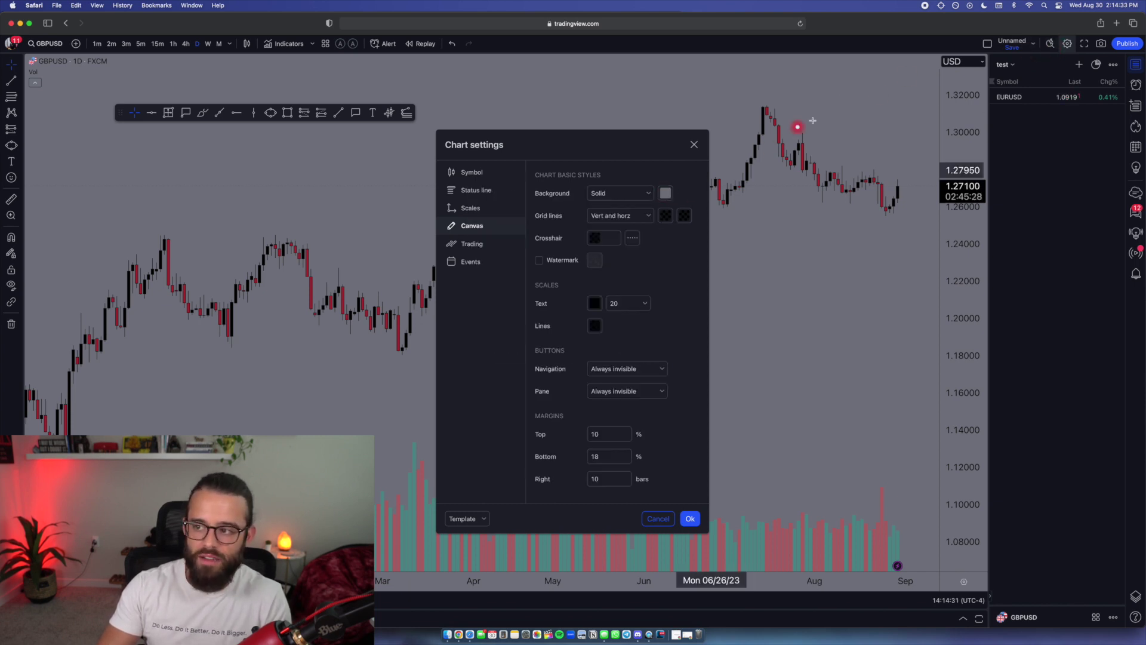
click(1037, 45)
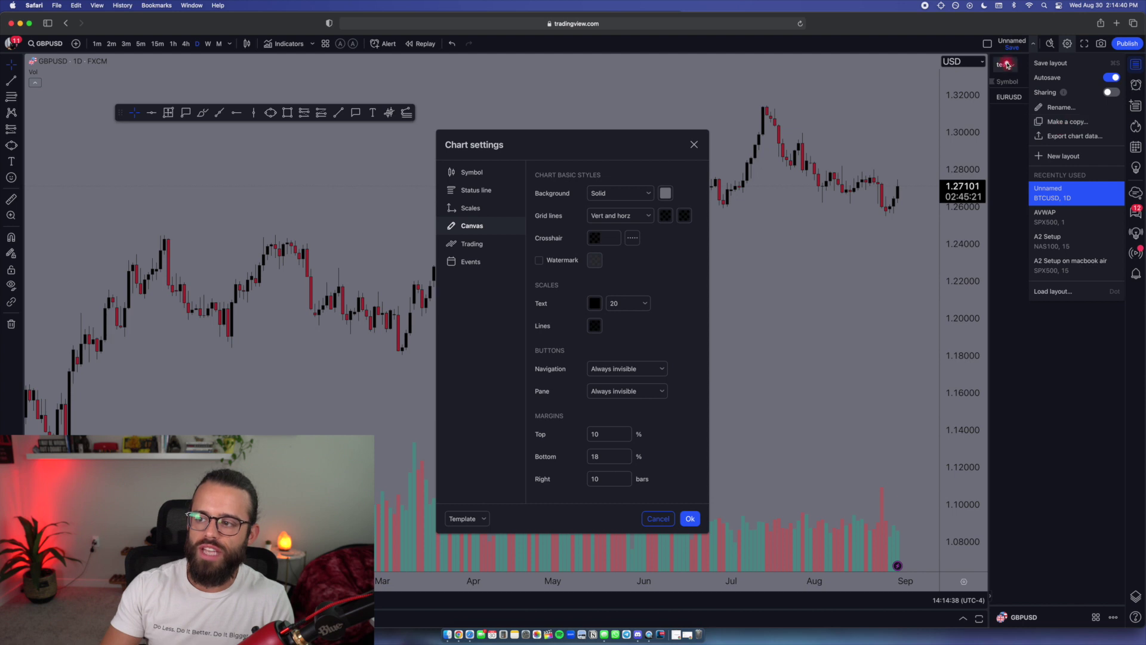
Step: Split the layout into two side-by-side charts and sync the symbol across both
click(986, 45)
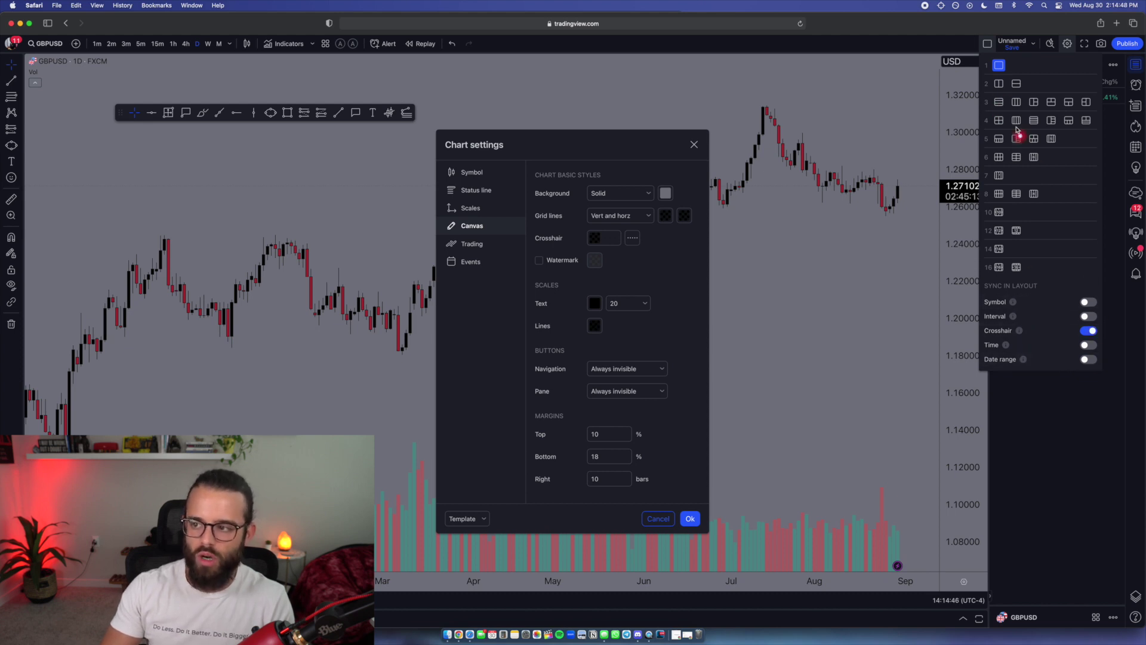
click(999, 86)
click(691, 146)
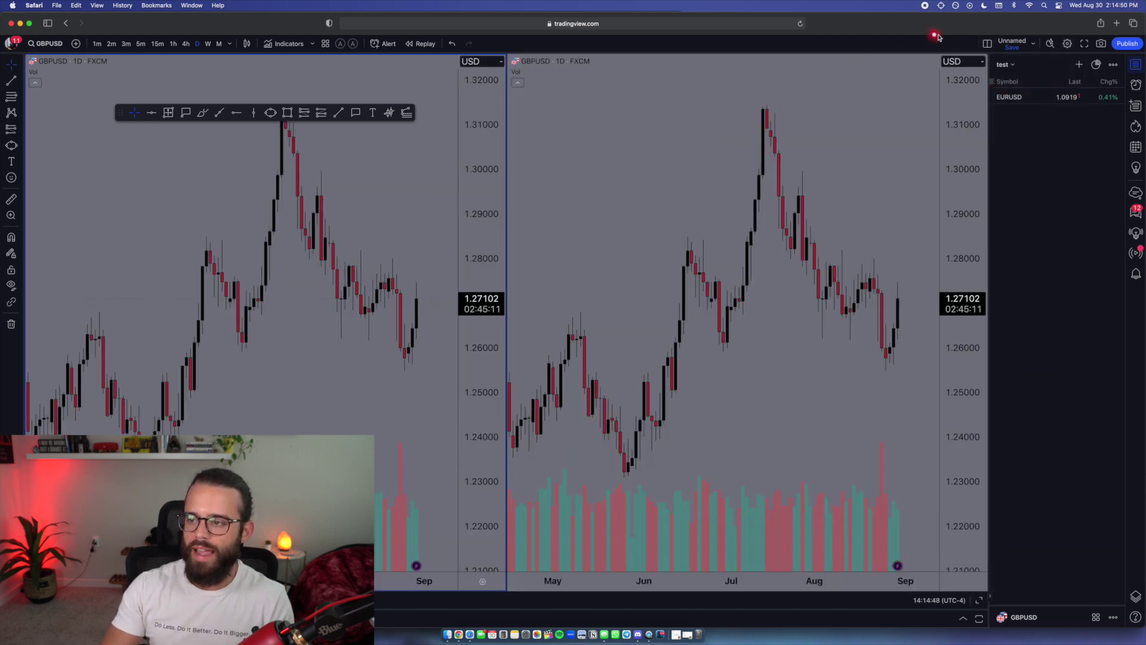
click(987, 43)
click(1088, 303)
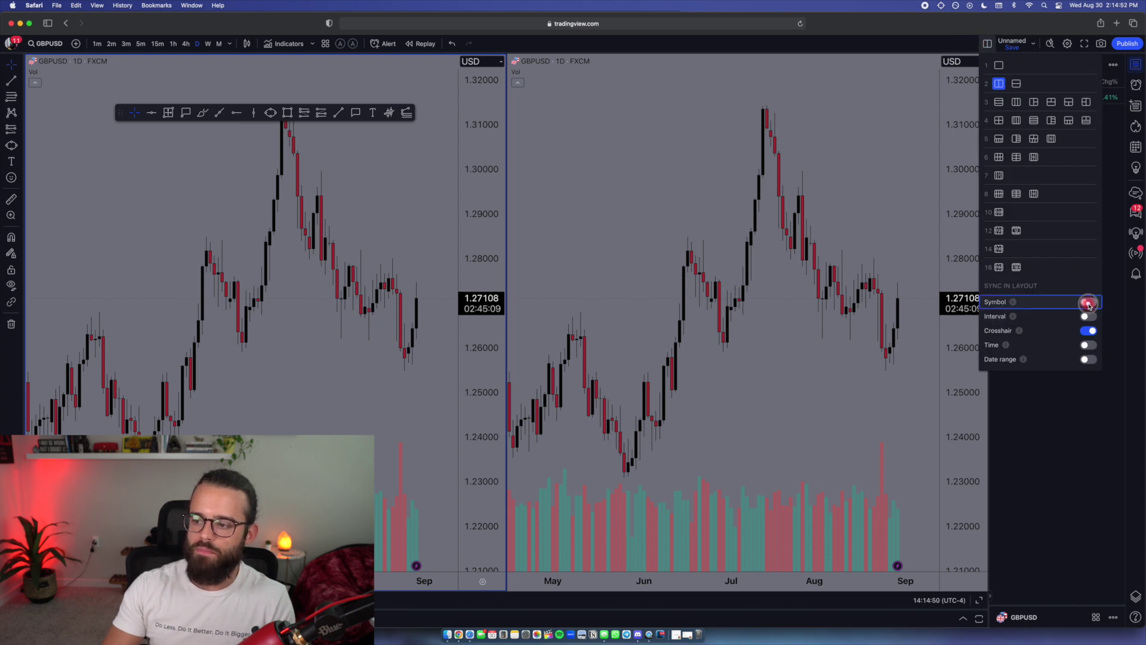
click(857, 312)
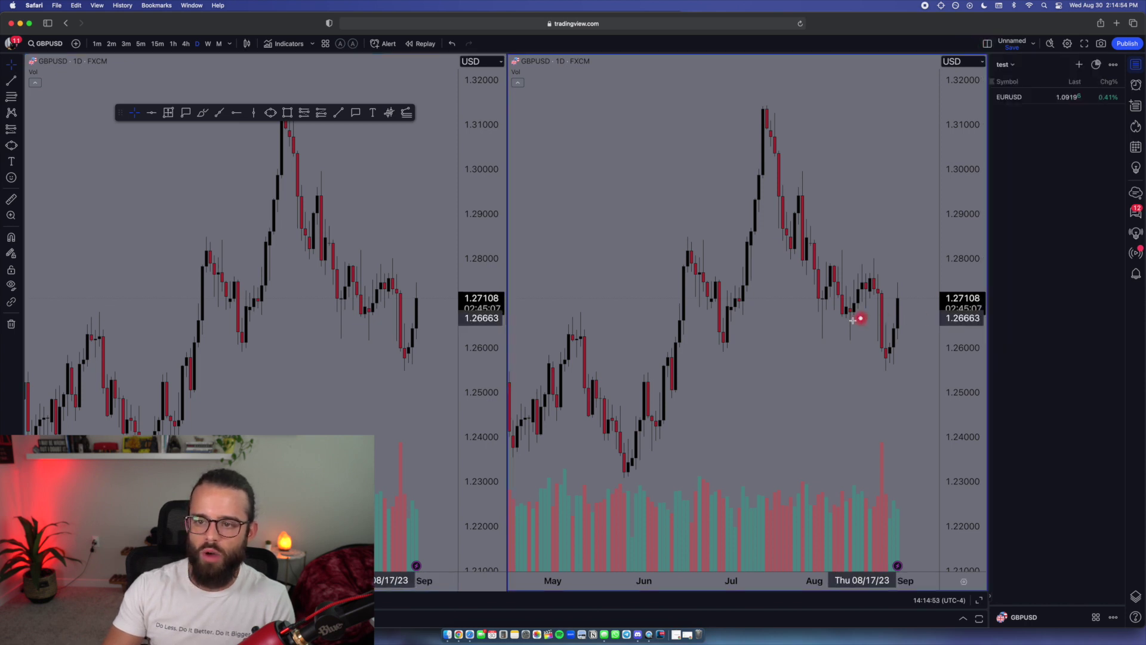
Step: Load EURUSD, then set the right chart to GBPUSD on 15-minute candles
click(1032, 100)
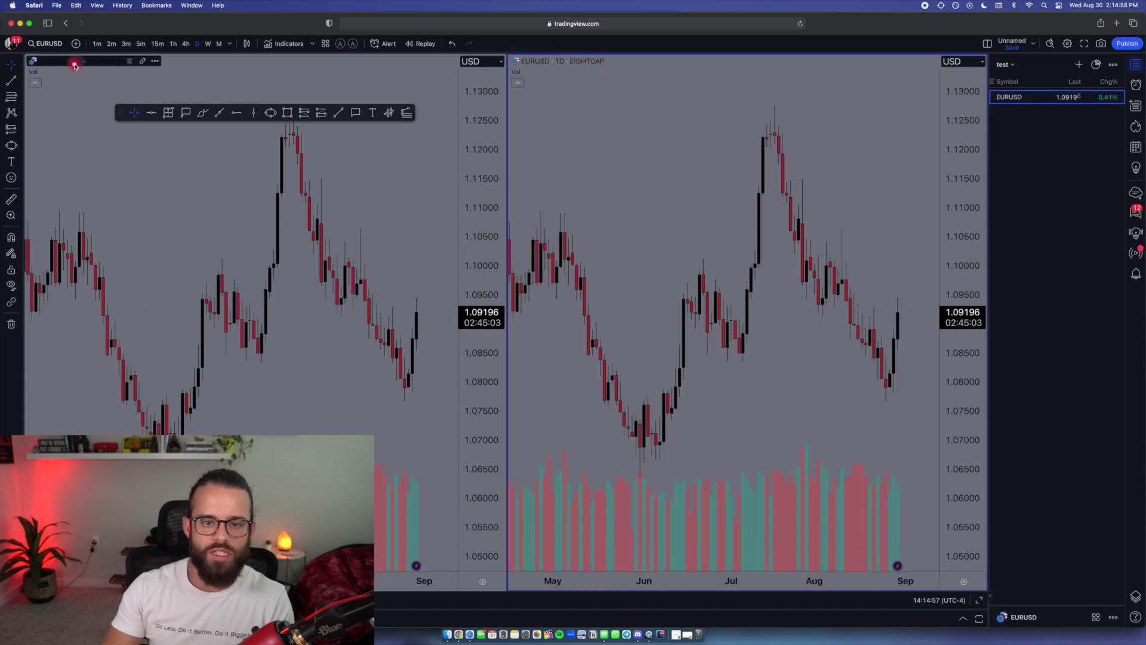
click(988, 45)
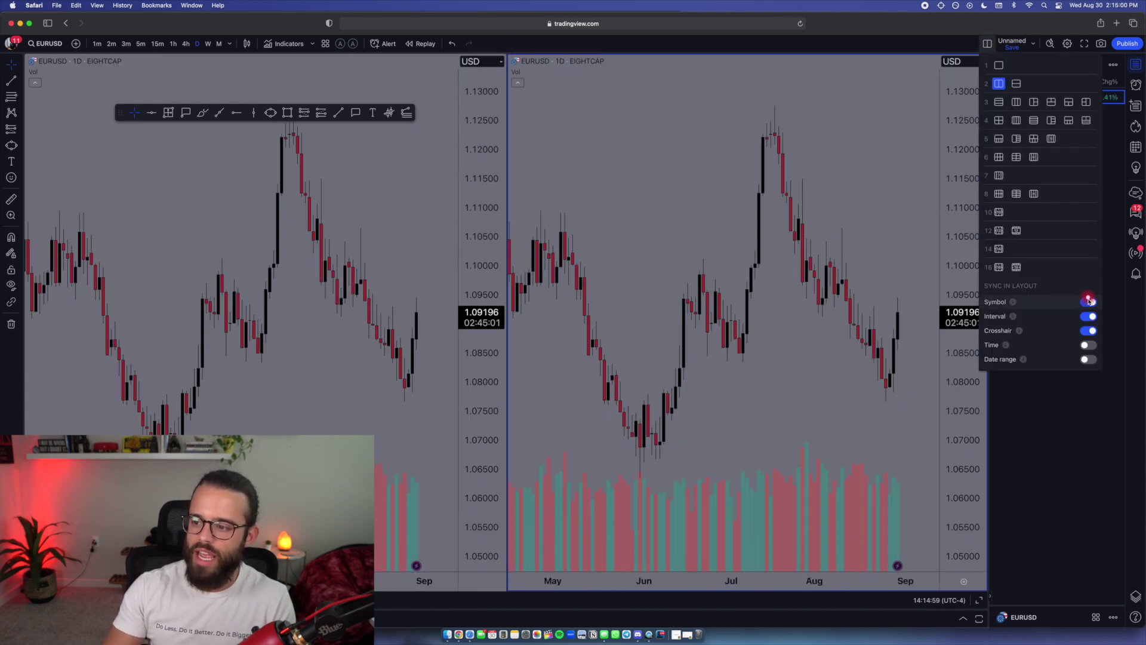
click(840, 209)
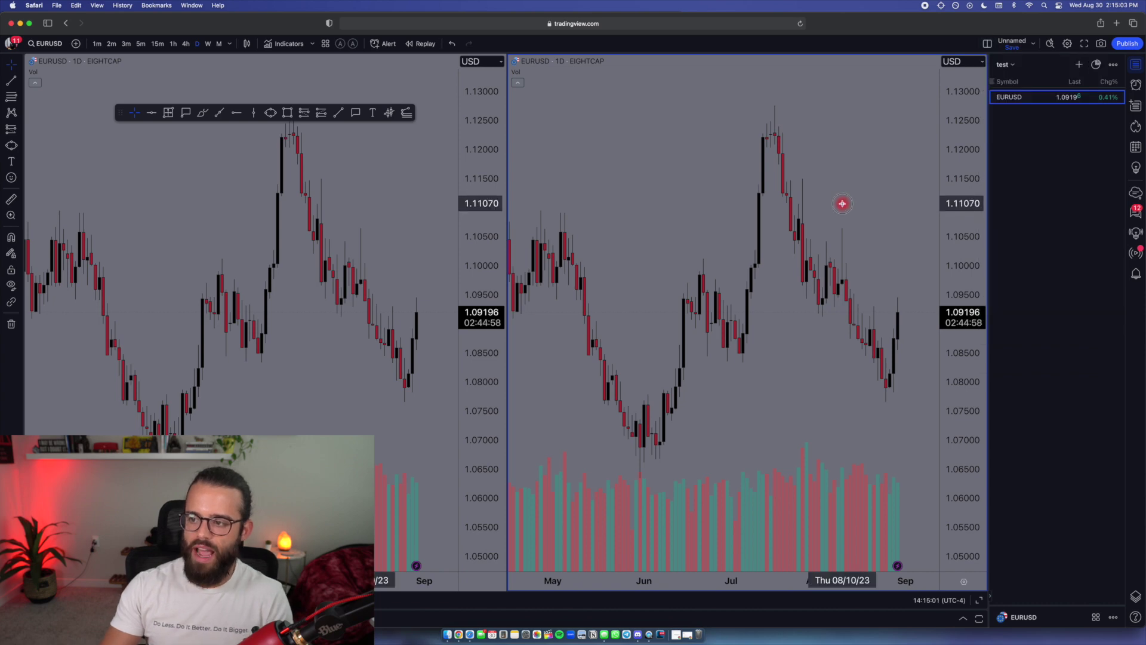
text(GBPUSD)
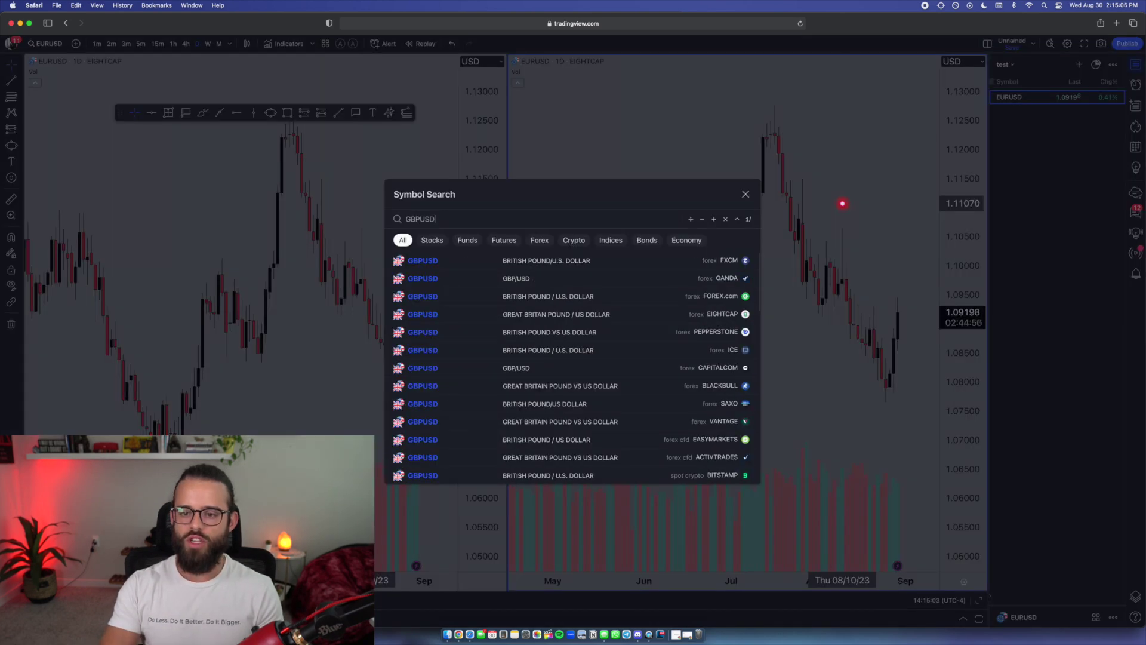
key(Return)
text(15)
key(Return)
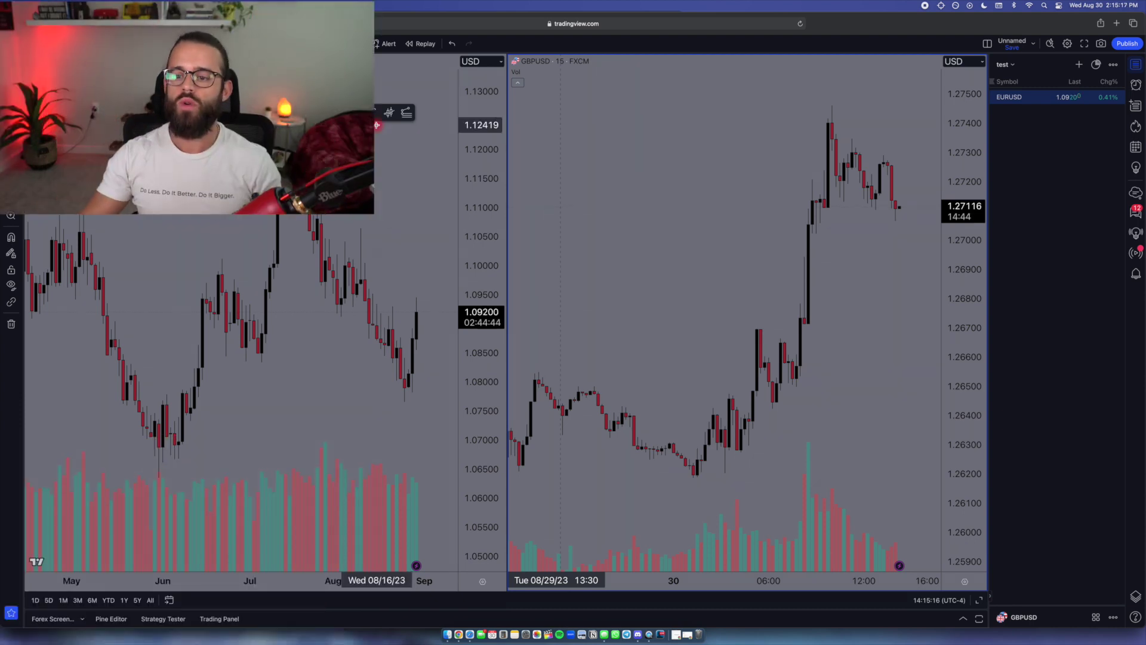
Step: Maximize the GBPUSD chart and open its Chart settings from the context menu
click(979, 600)
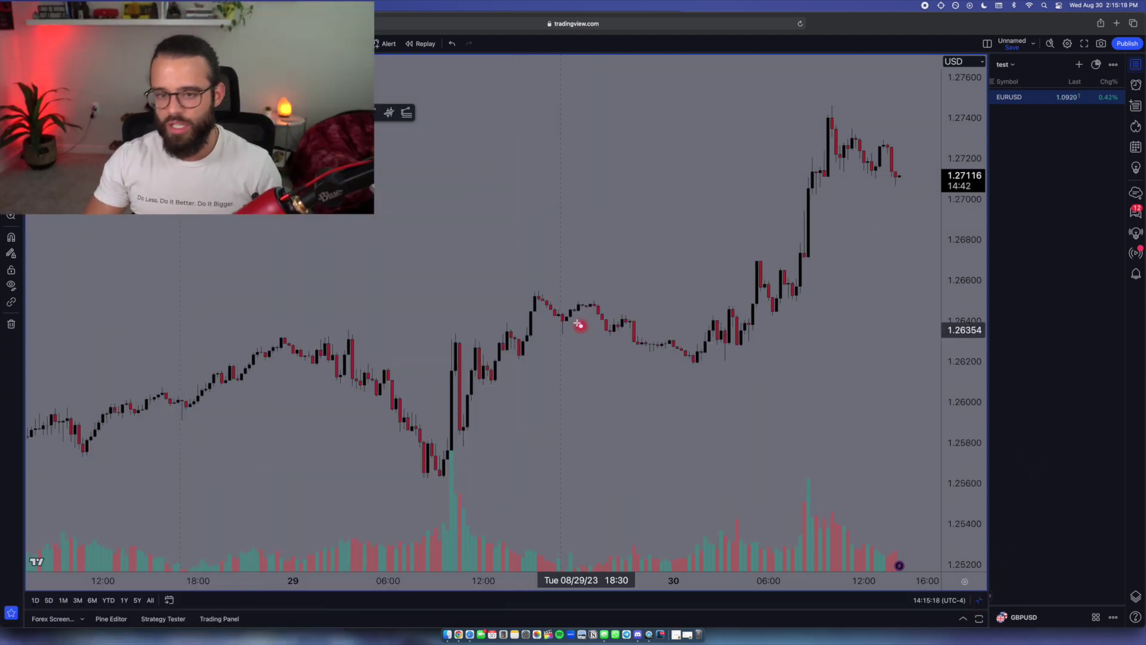
right_click(618, 211)
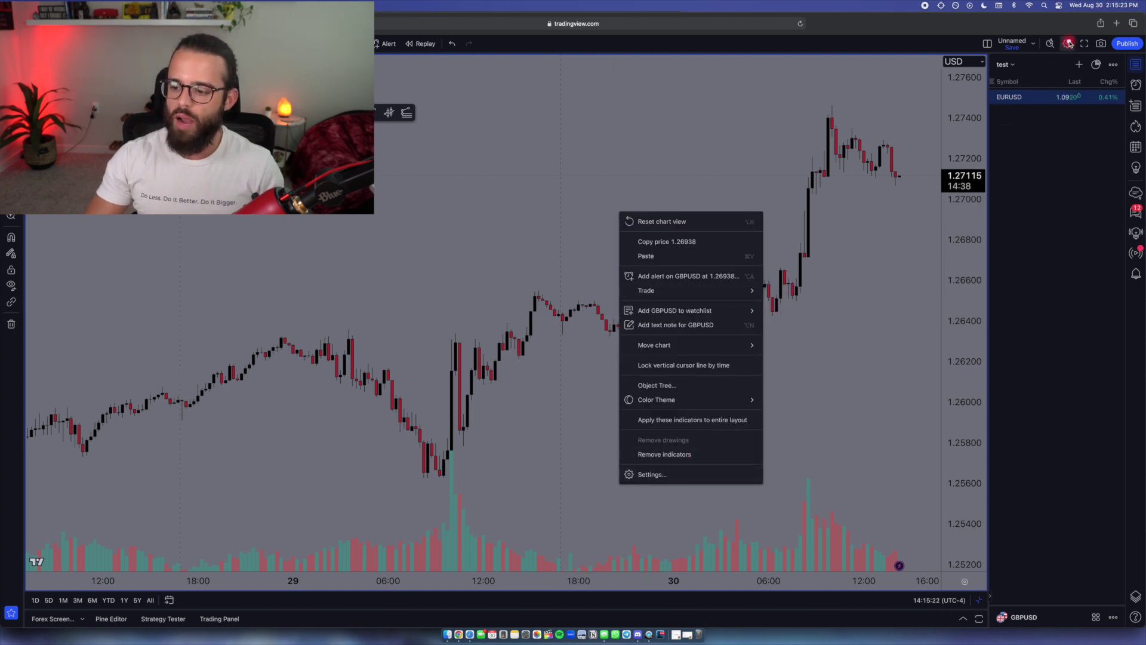
click(692, 473)
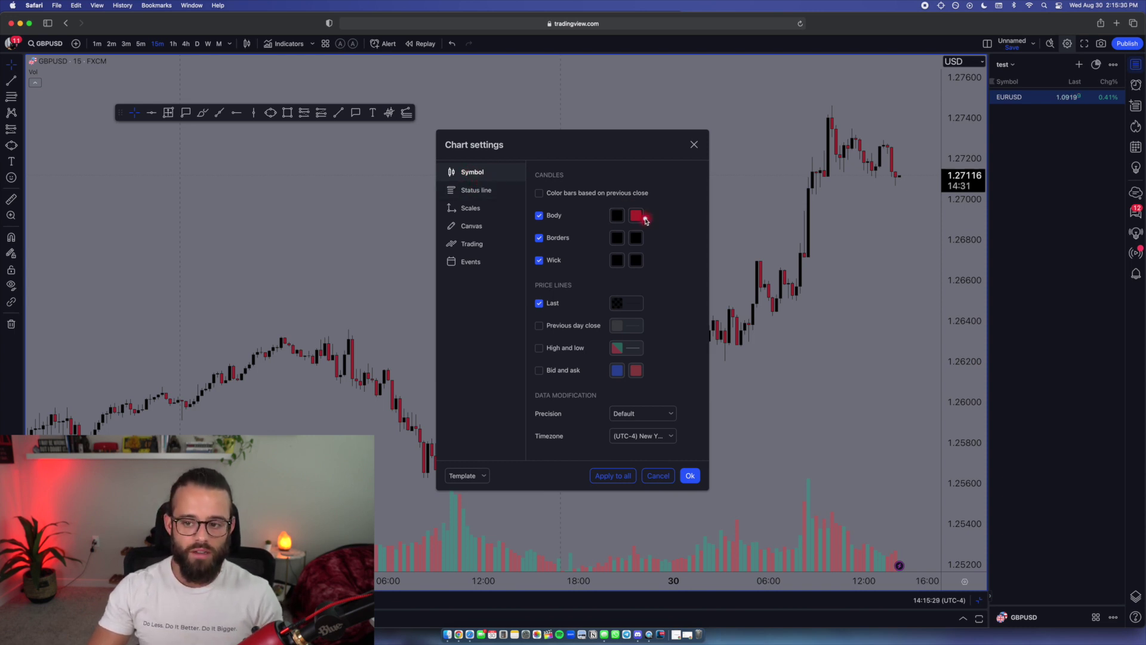
Step: Make falling-candle borders black, keep the Ticker status-line title and hide OHLC values
click(613, 270)
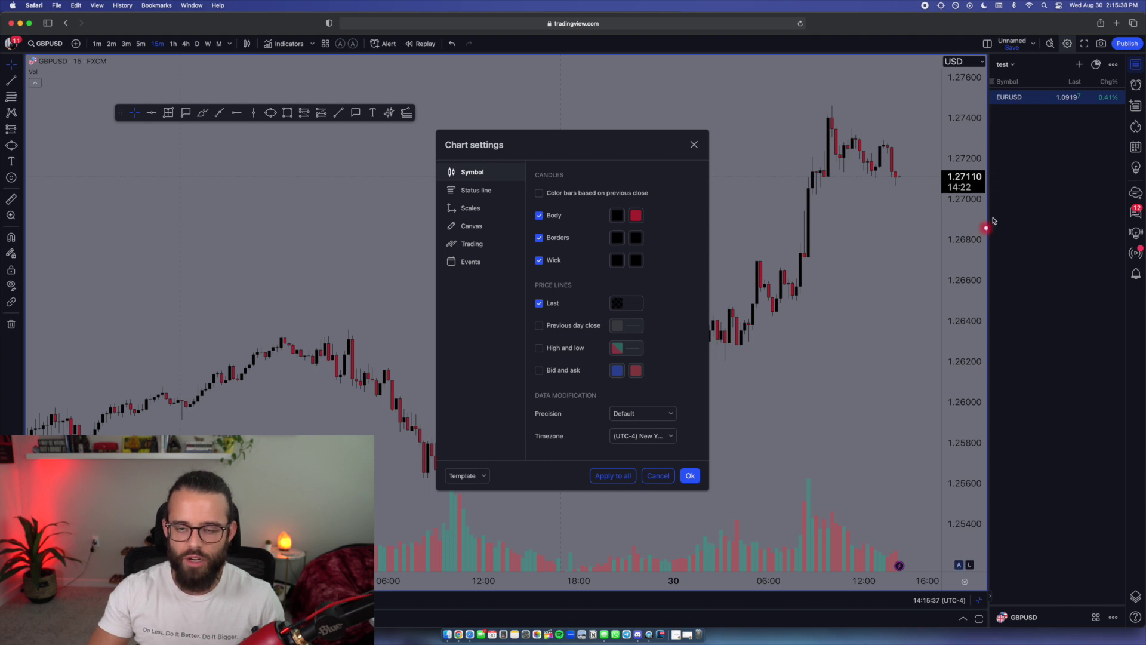
click(481, 191)
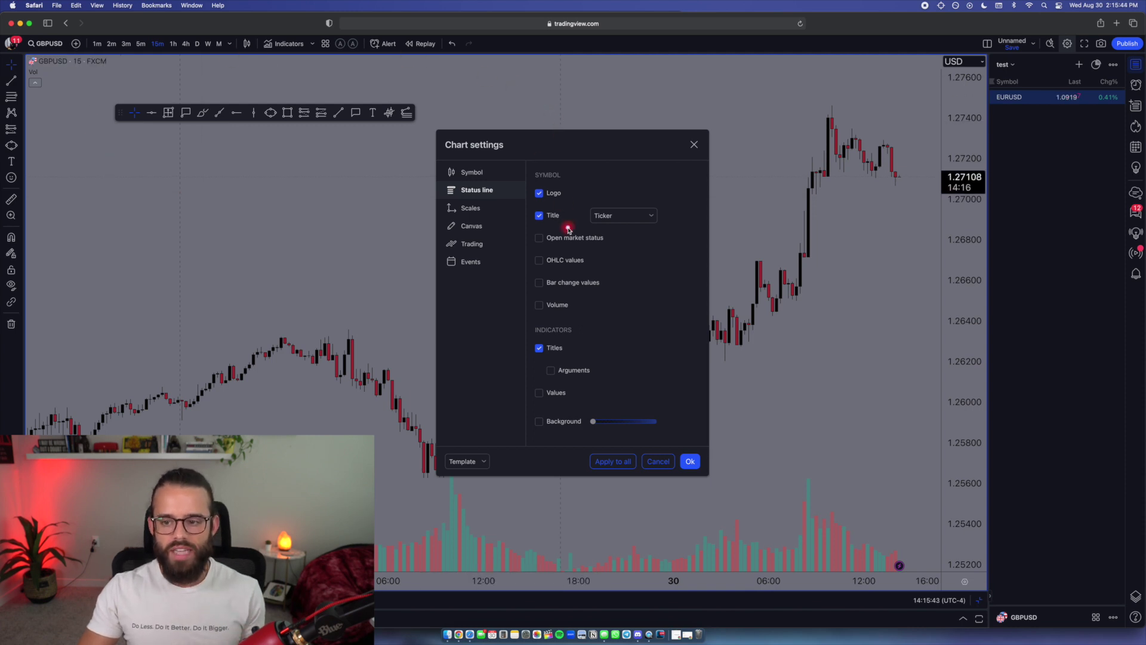
click(632, 213)
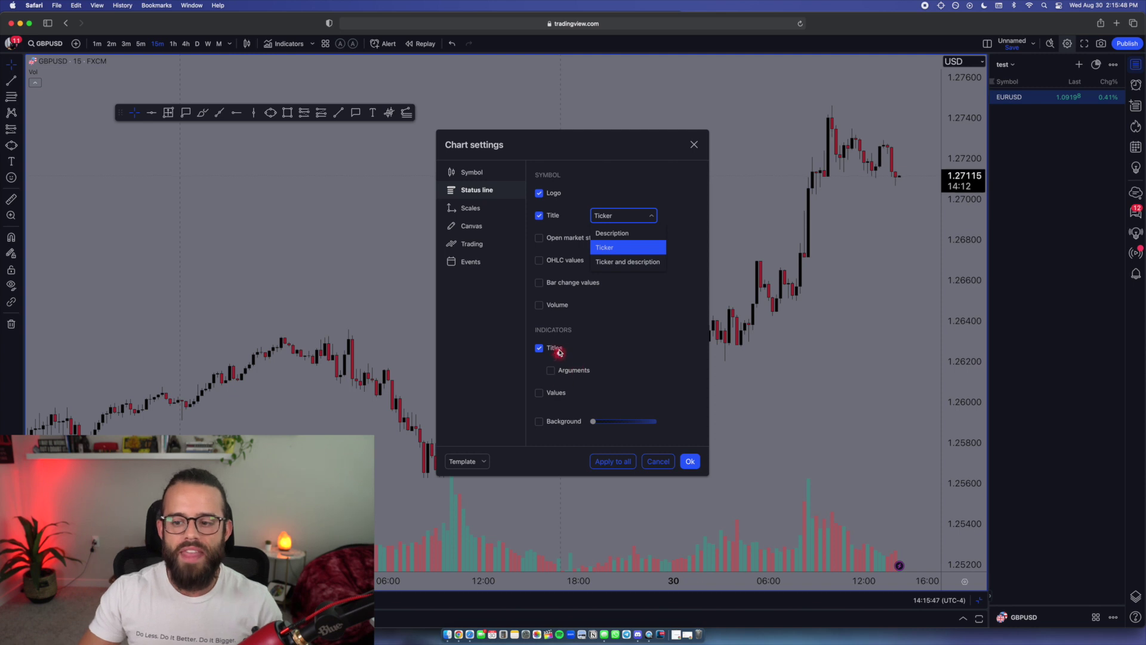
click(599, 348)
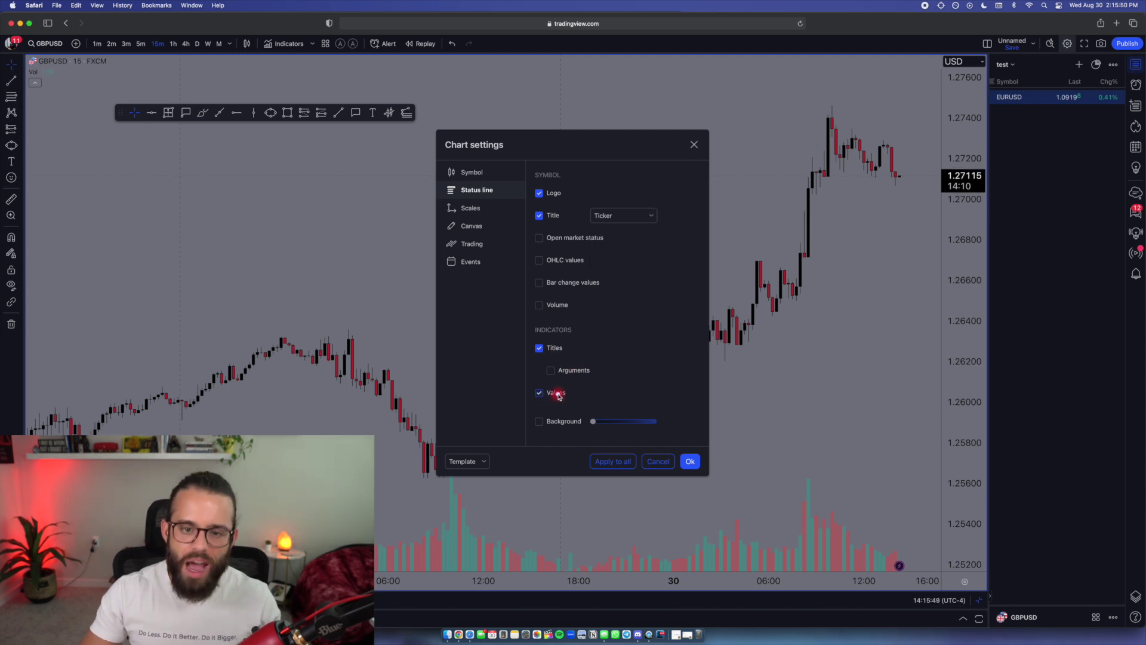
mouse_move(48, 72)
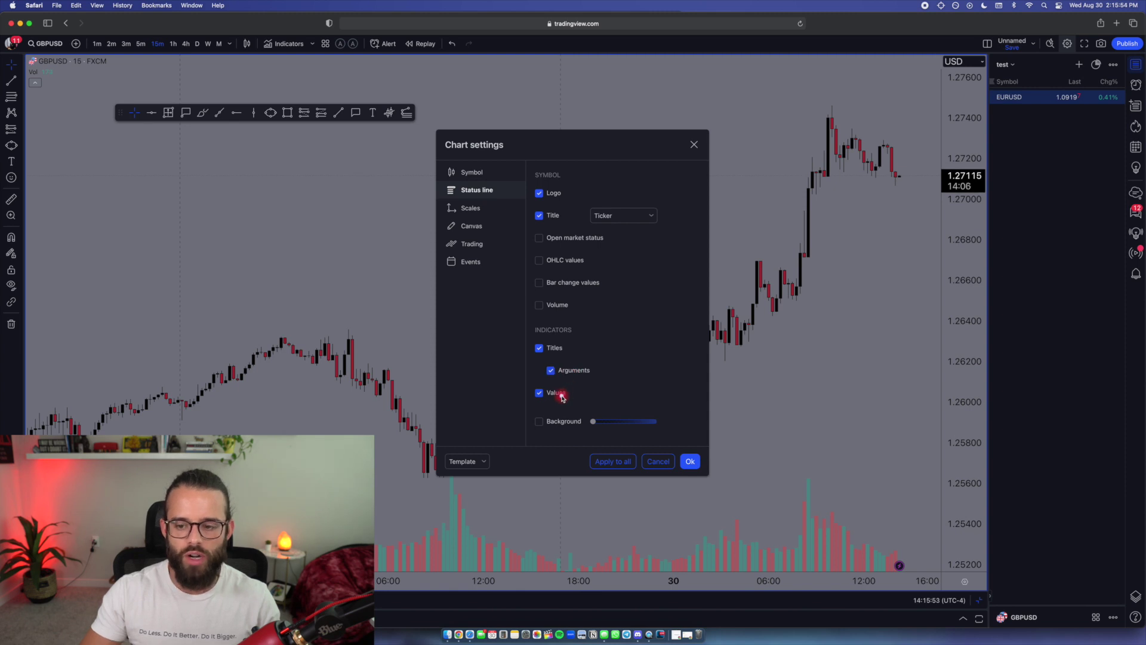
click(568, 260)
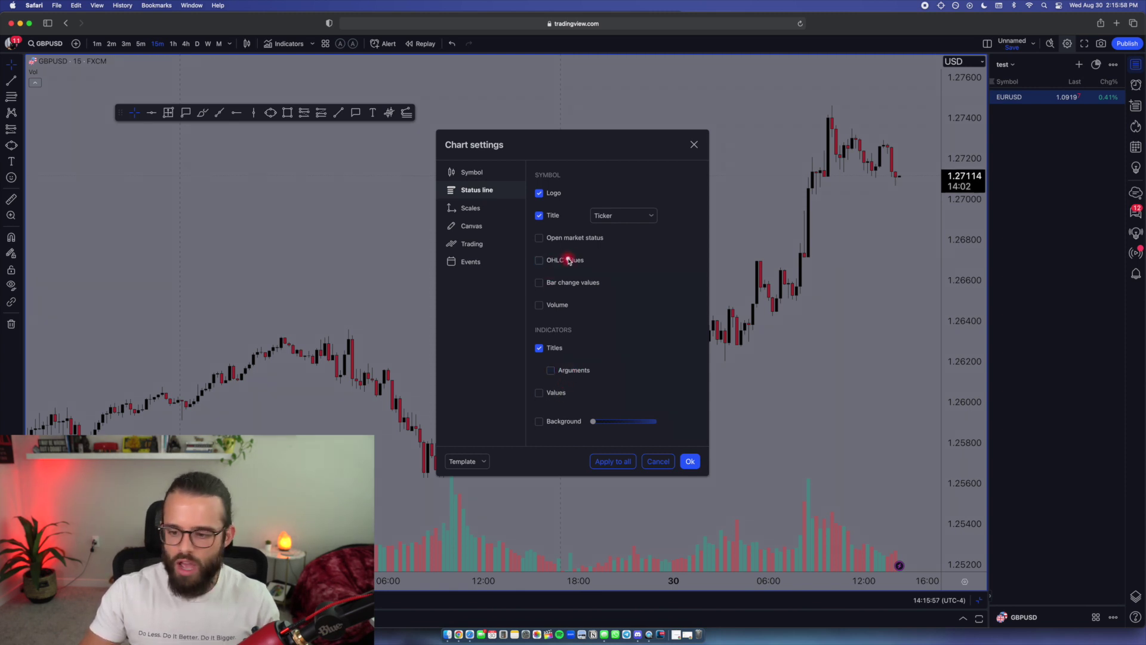
Step: Review the Scales, Canvas, Trading and Events pages, then apply settings to all charts and confirm
click(487, 208)
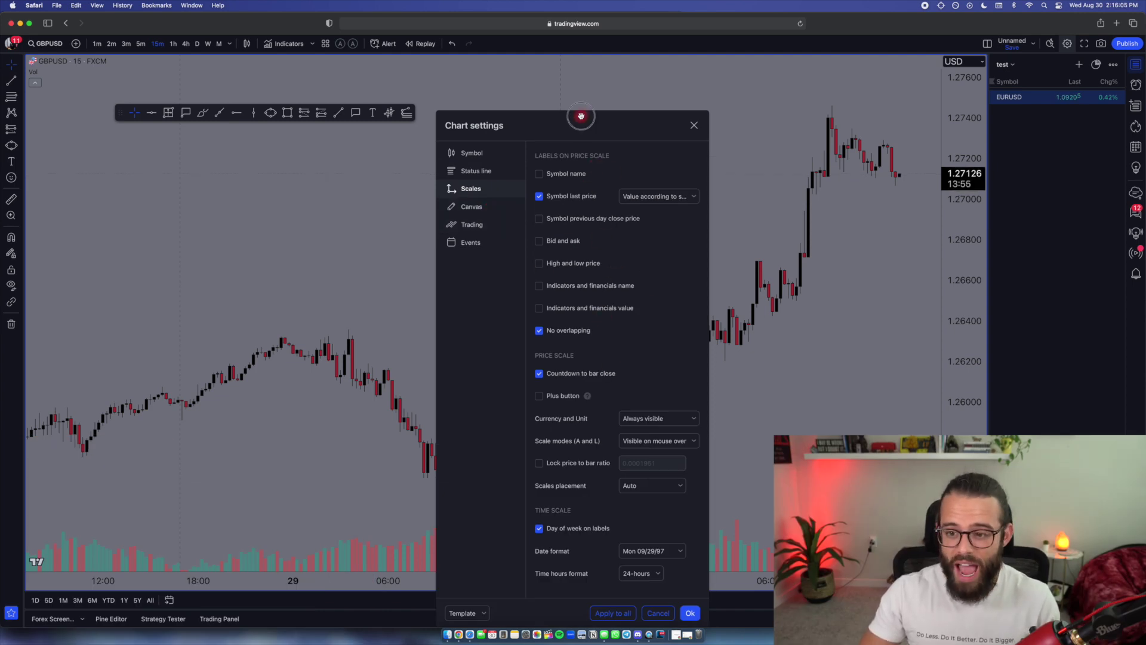
drag(581, 116, 572, 86)
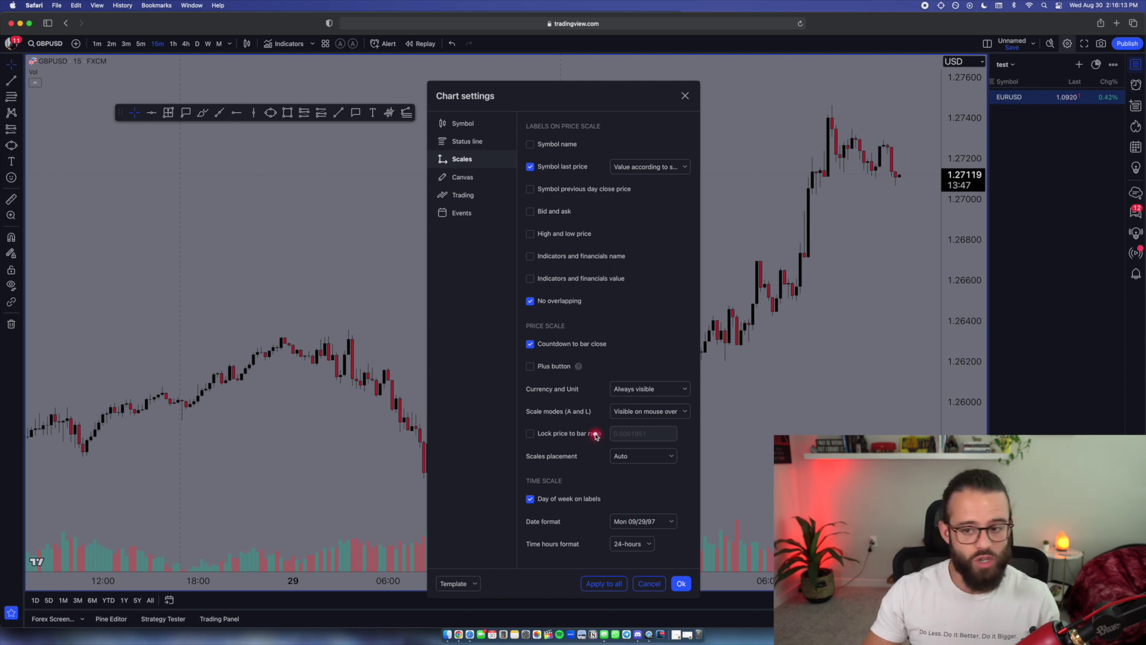
click(511, 176)
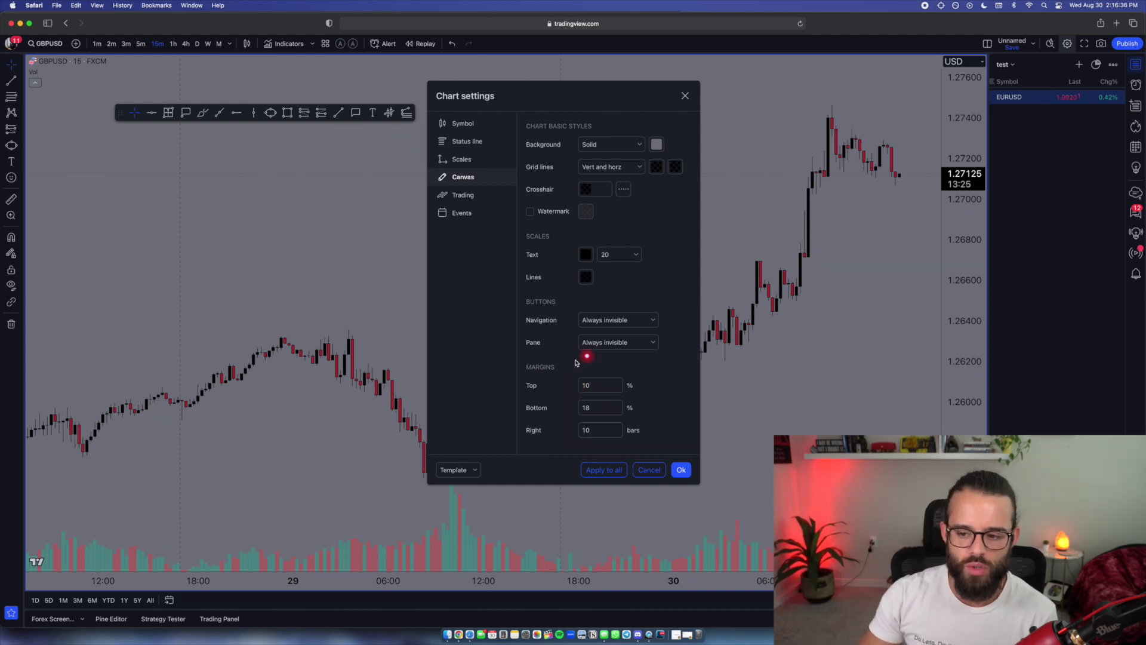
click(458, 200)
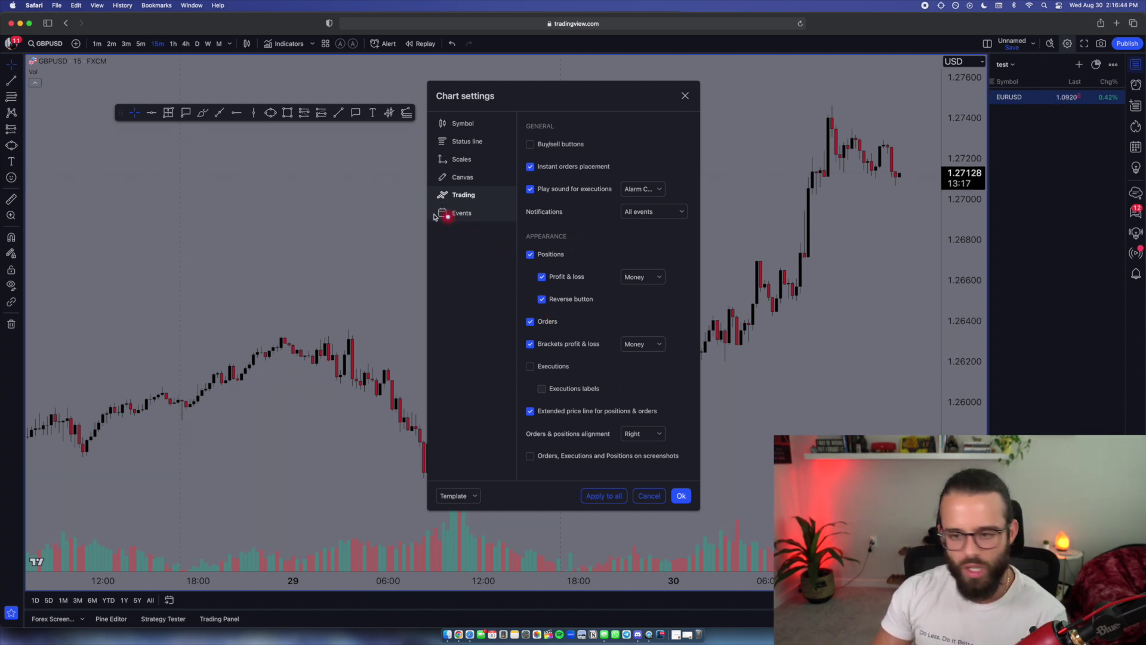
click(485, 217)
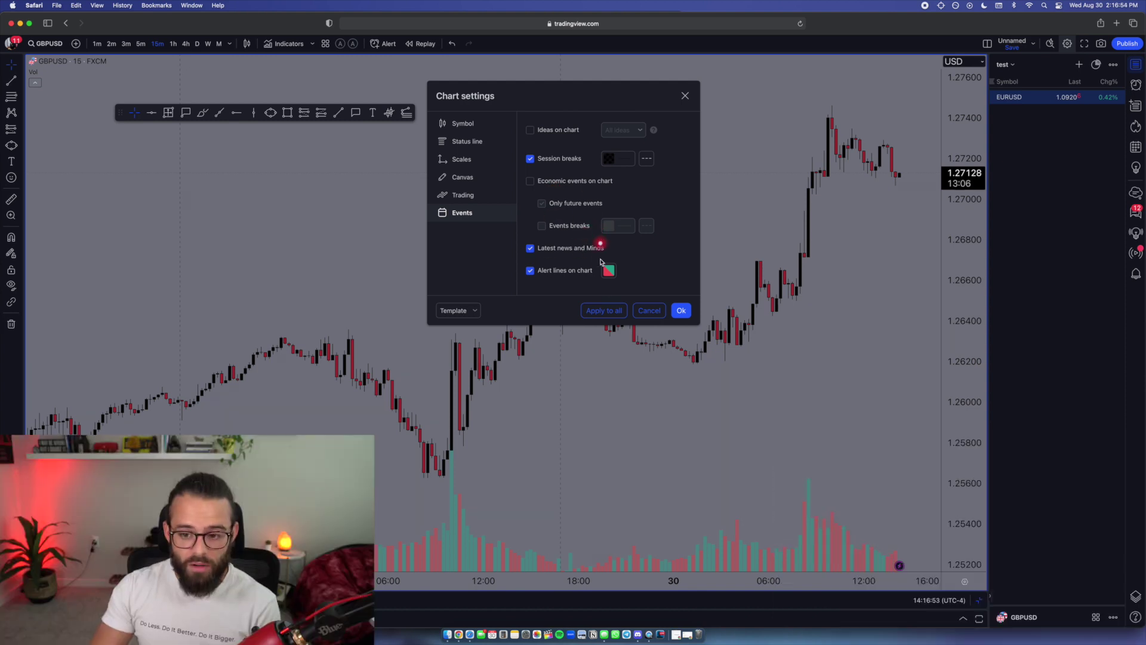
click(615, 309)
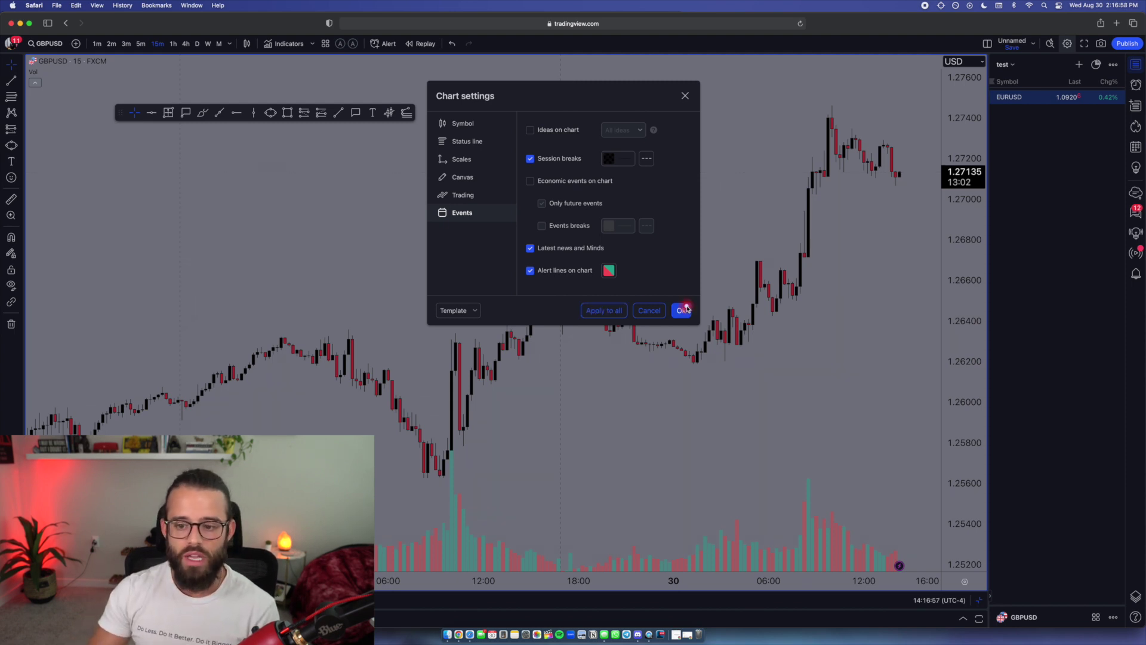
click(686, 309)
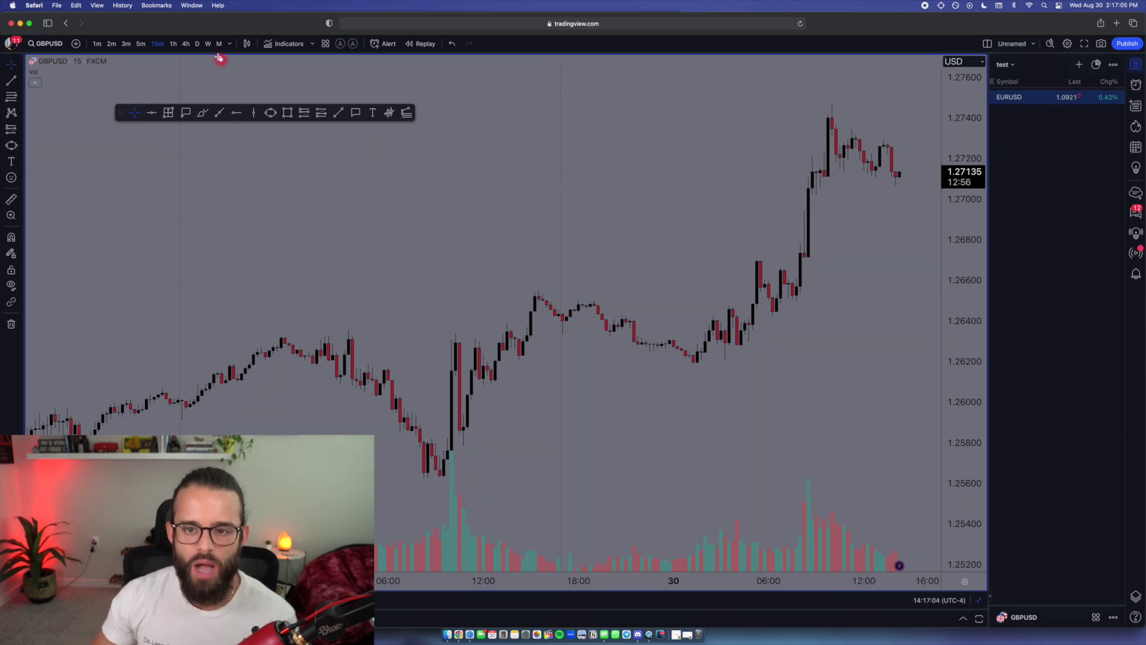
Step: Remove the Volume indicator from the GBPUSD chart
click(288, 43)
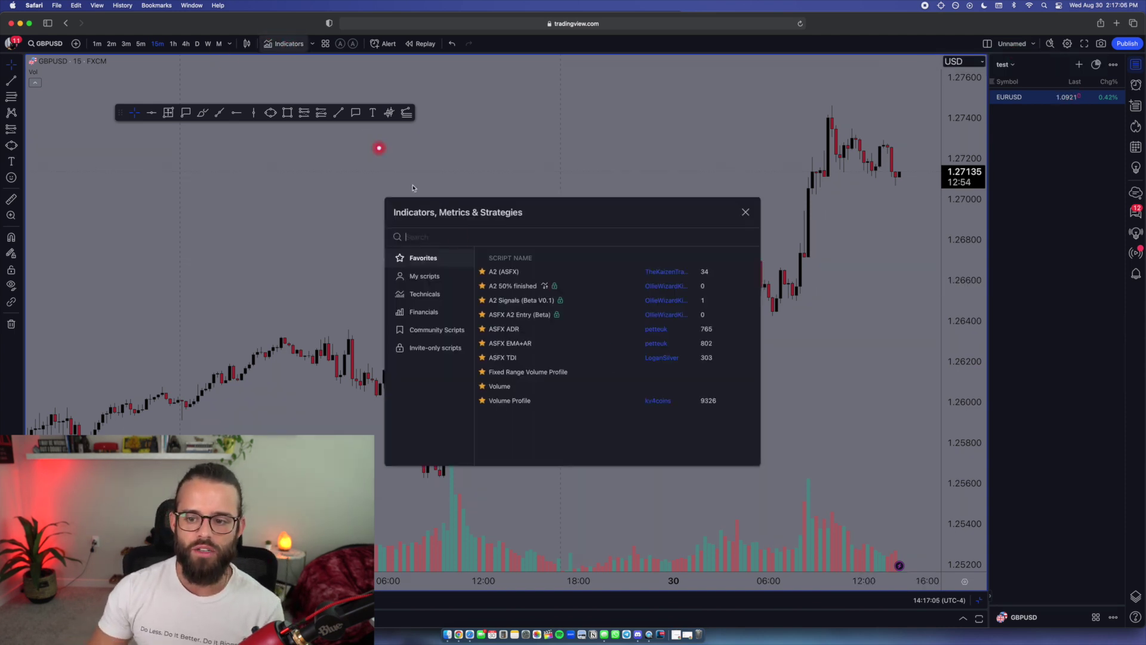
click(487, 558)
key(Delete)
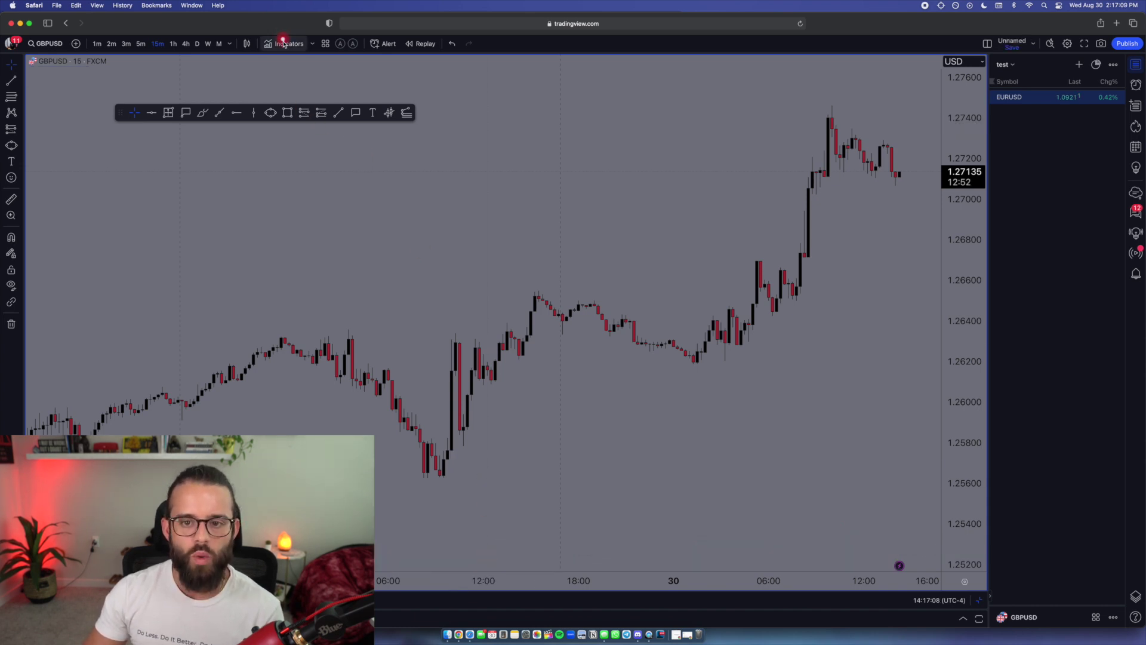
scroll(542, 276, up, 5)
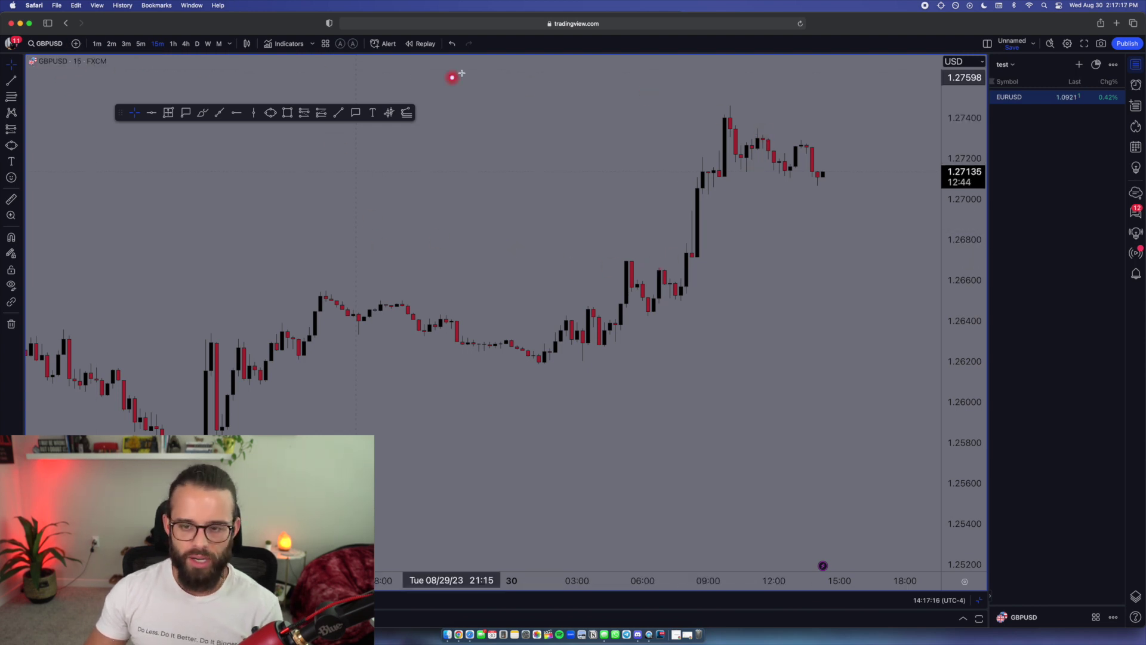
Step: Add ASFX A2 Entry (Beta), ASFX ADR and ASFX EMA+AR from the indicators list
click(287, 48)
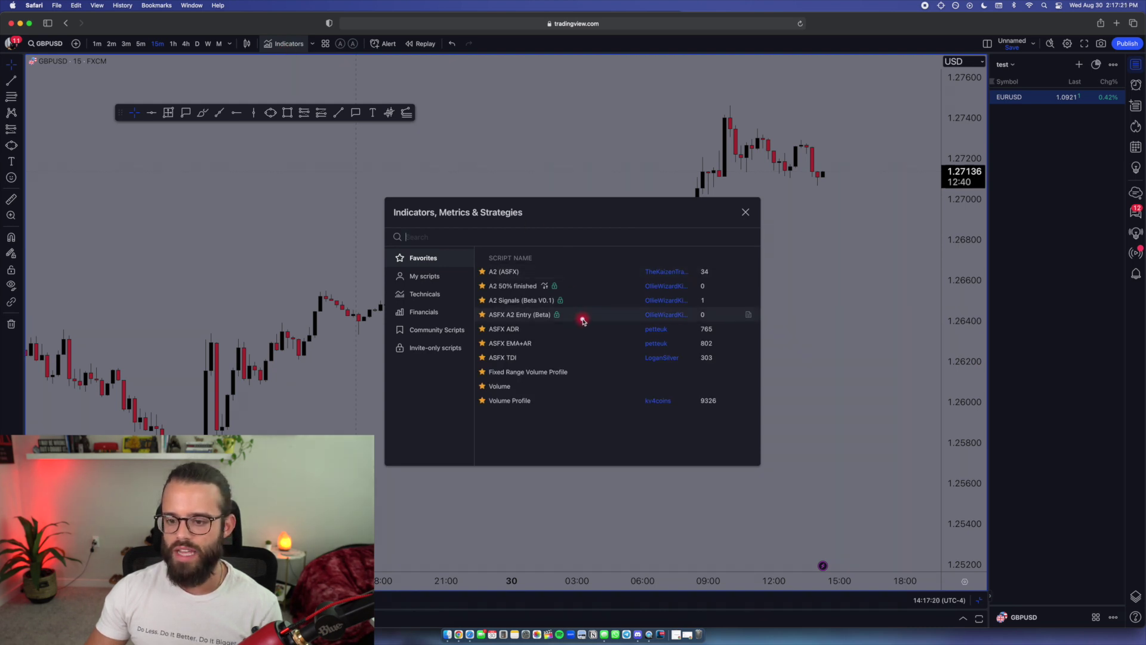
click(583, 321)
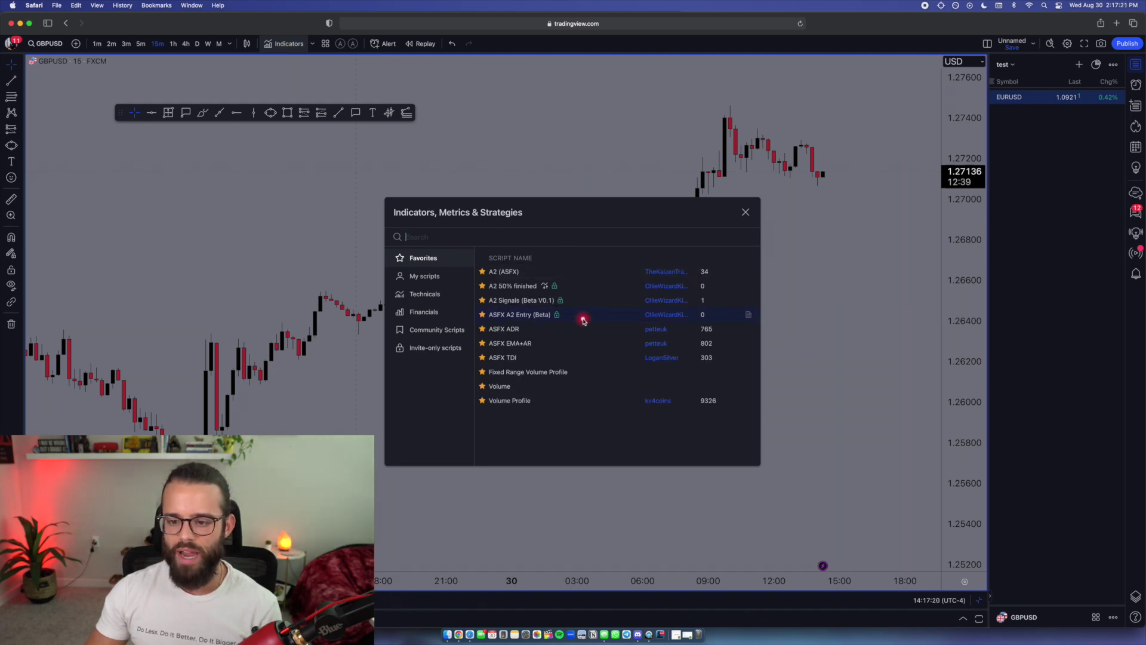
click(563, 329)
click(563, 343)
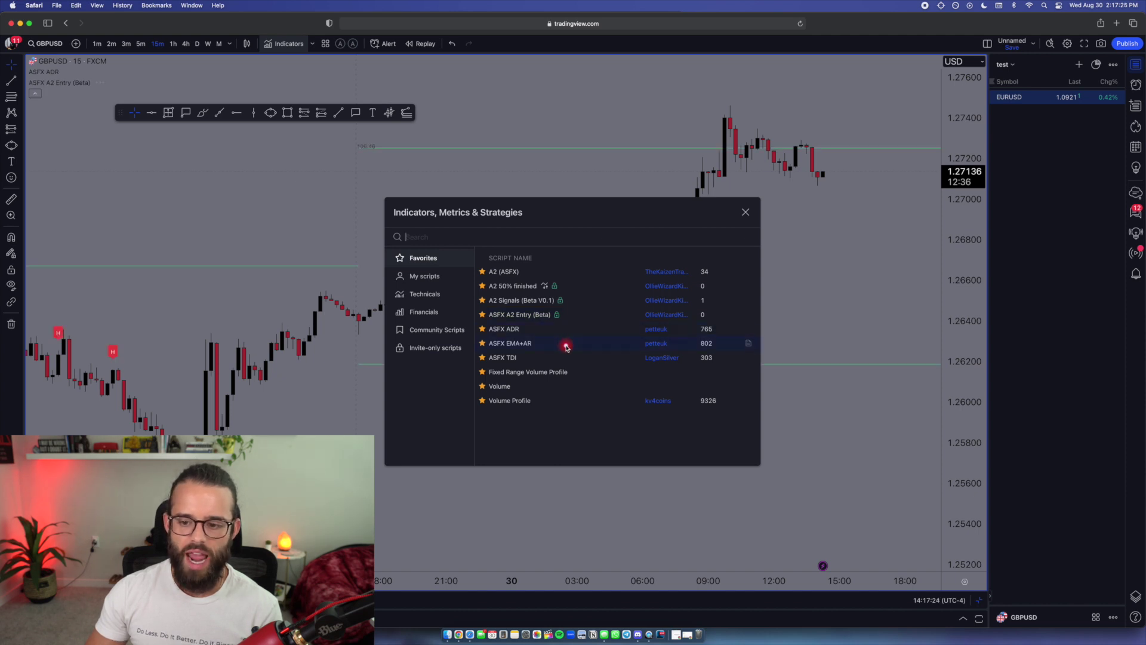
click(747, 210)
scroll(730, 359, up, 2)
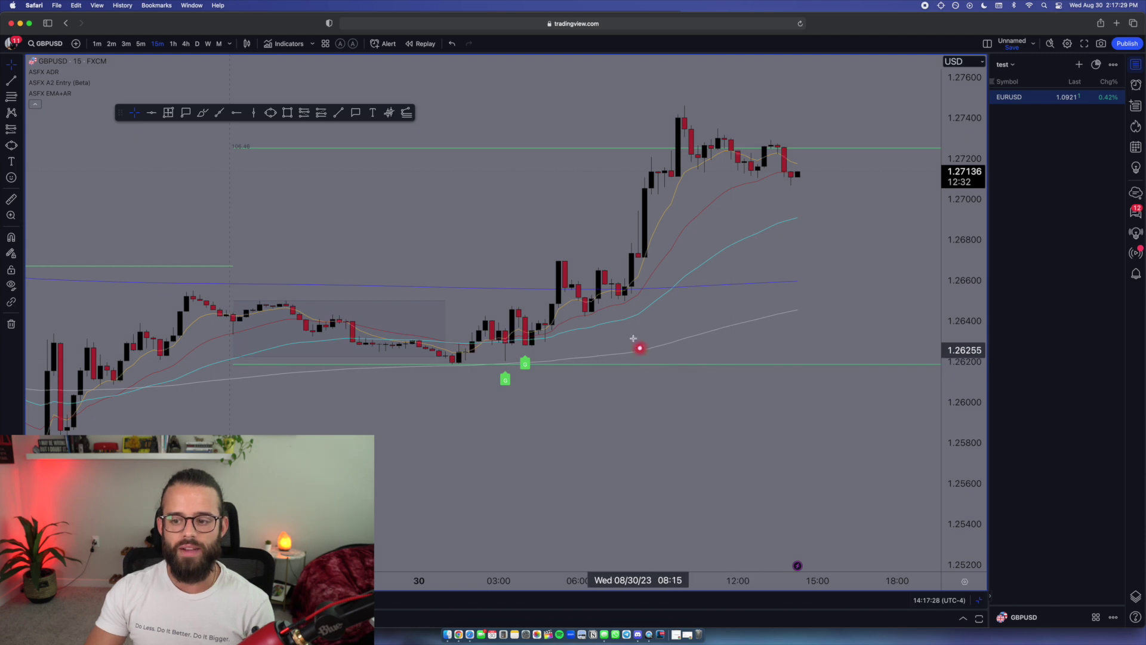
Step: In ASFX EMA+AR style settings, hide EMA 50, 200, 800, Range High and Range Low
double_click(622, 319)
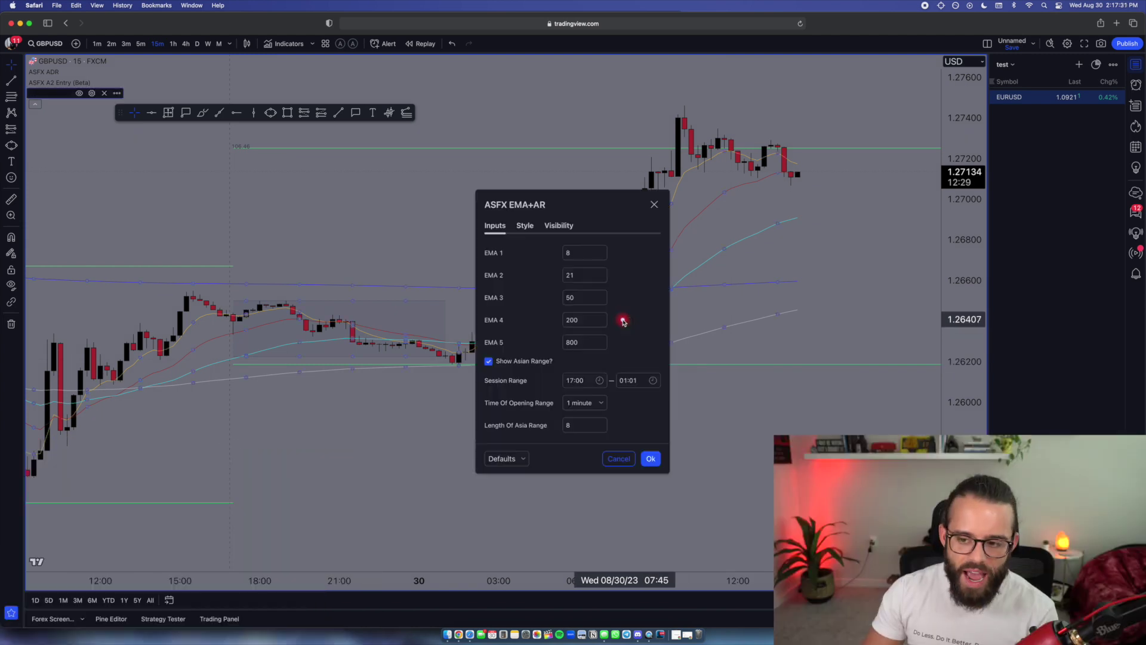
click(525, 226)
click(514, 319)
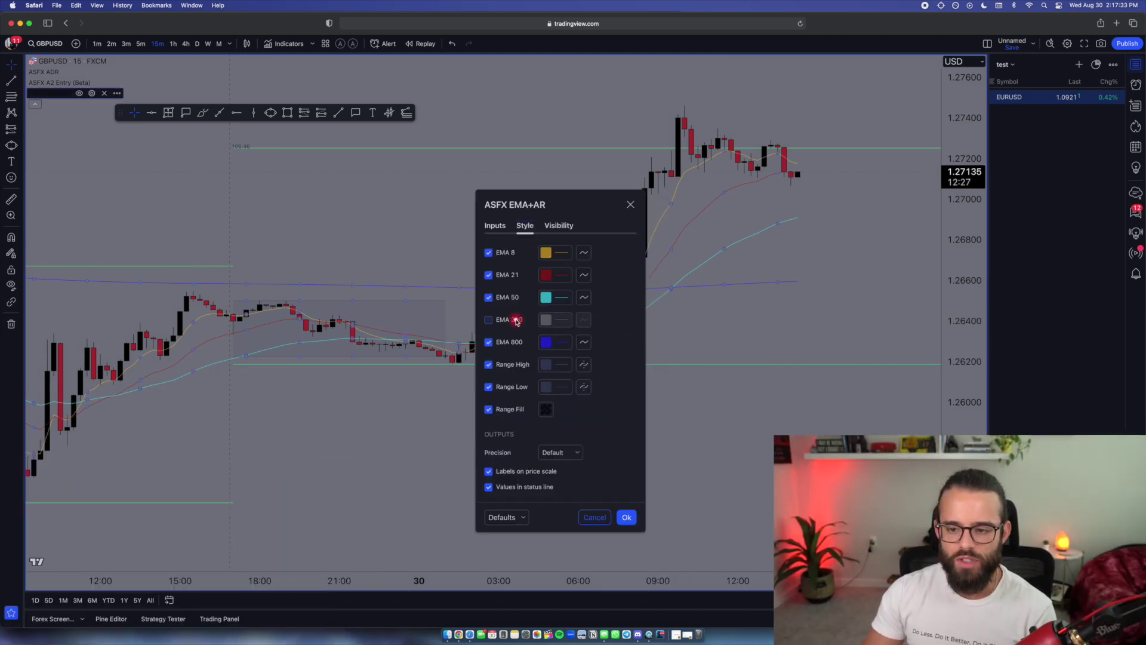
click(517, 343)
click(505, 296)
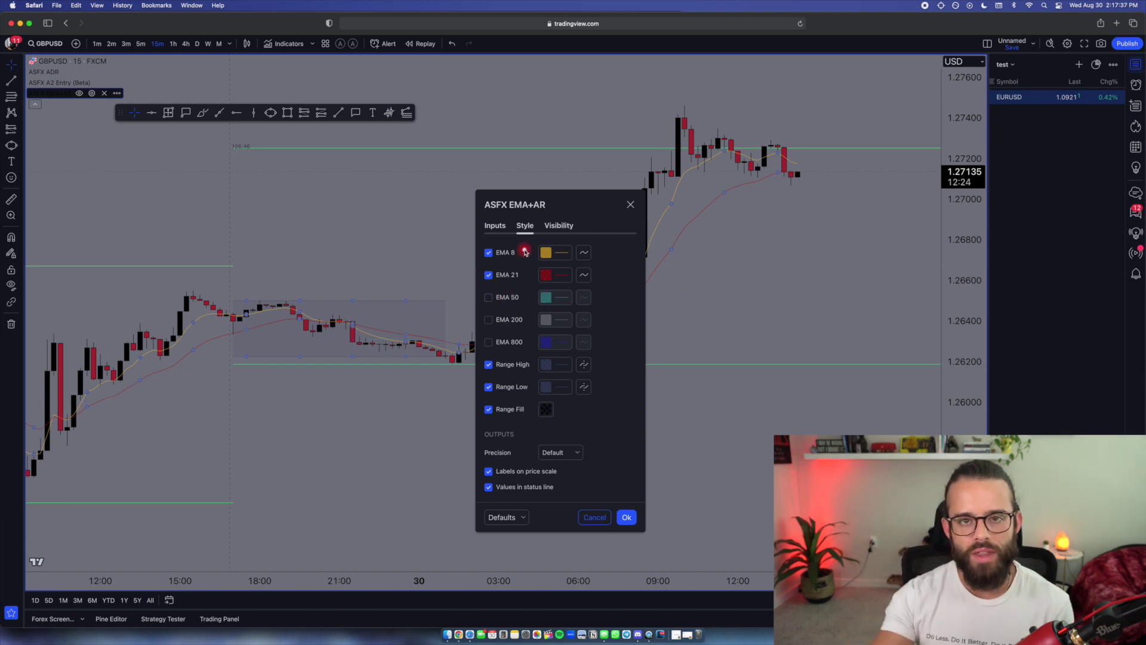
click(508, 365)
click(511, 387)
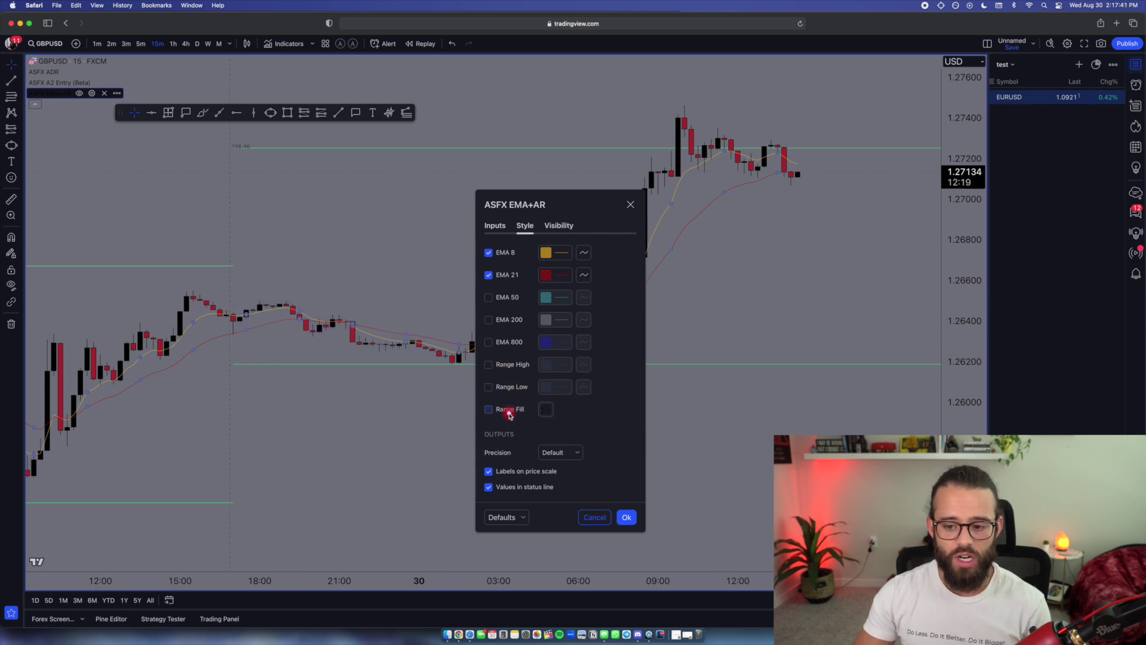
click(628, 517)
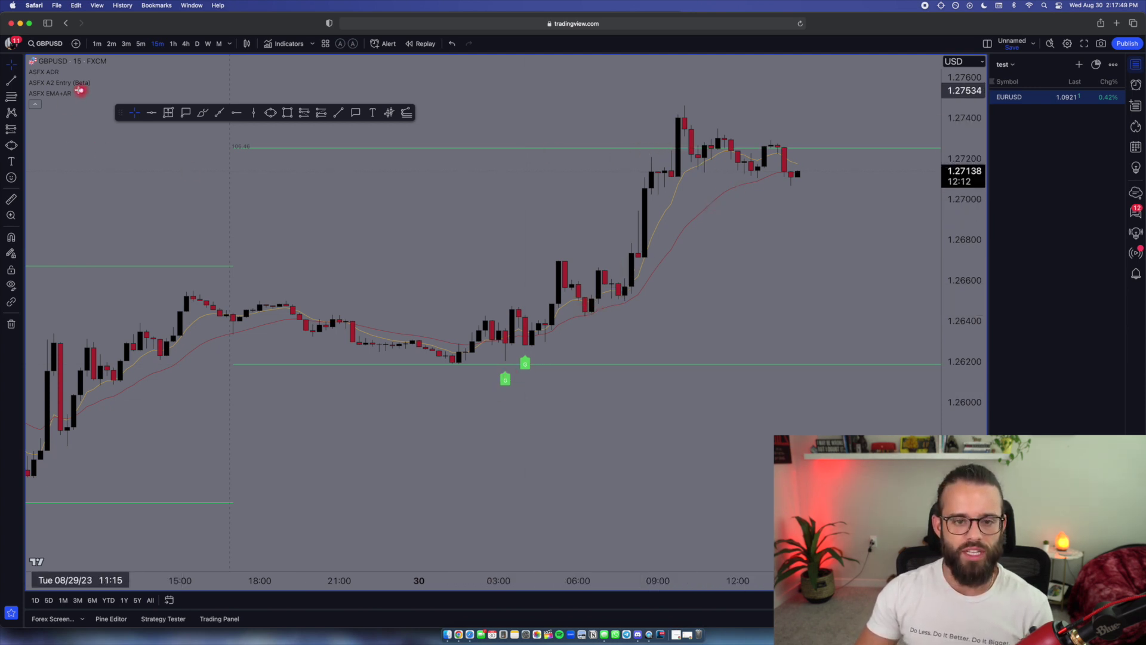
Step: Hide the watchlist and place a widened long position: entry 1.26731, stop 1.26519, target 1.27402
mouse_move(53, 80)
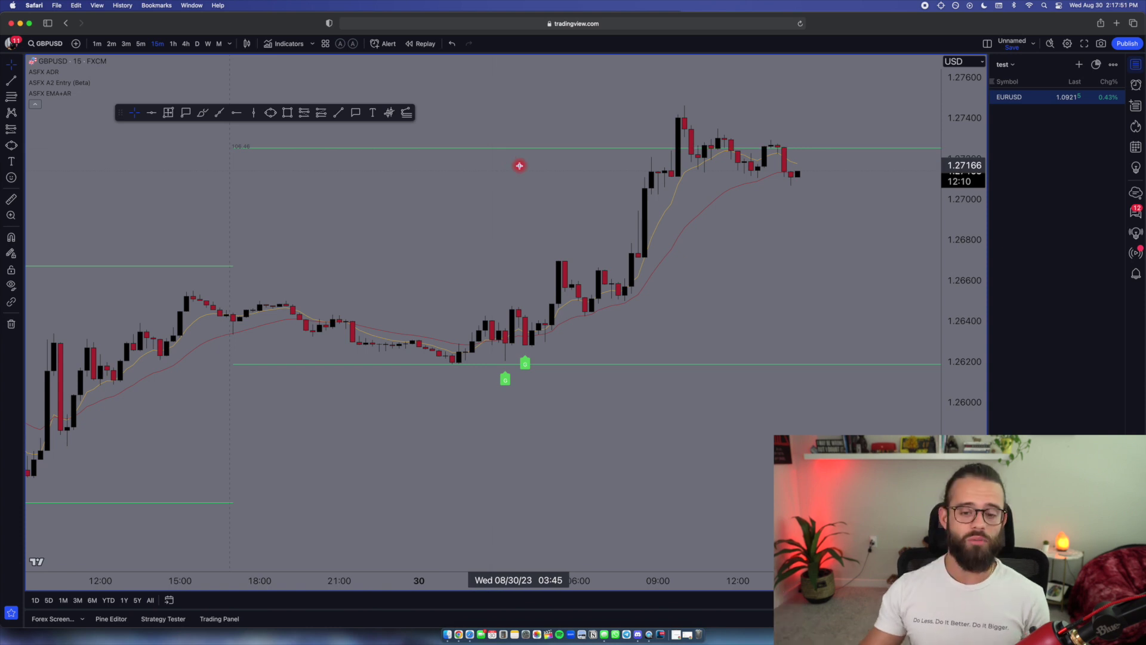
click(1141, 68)
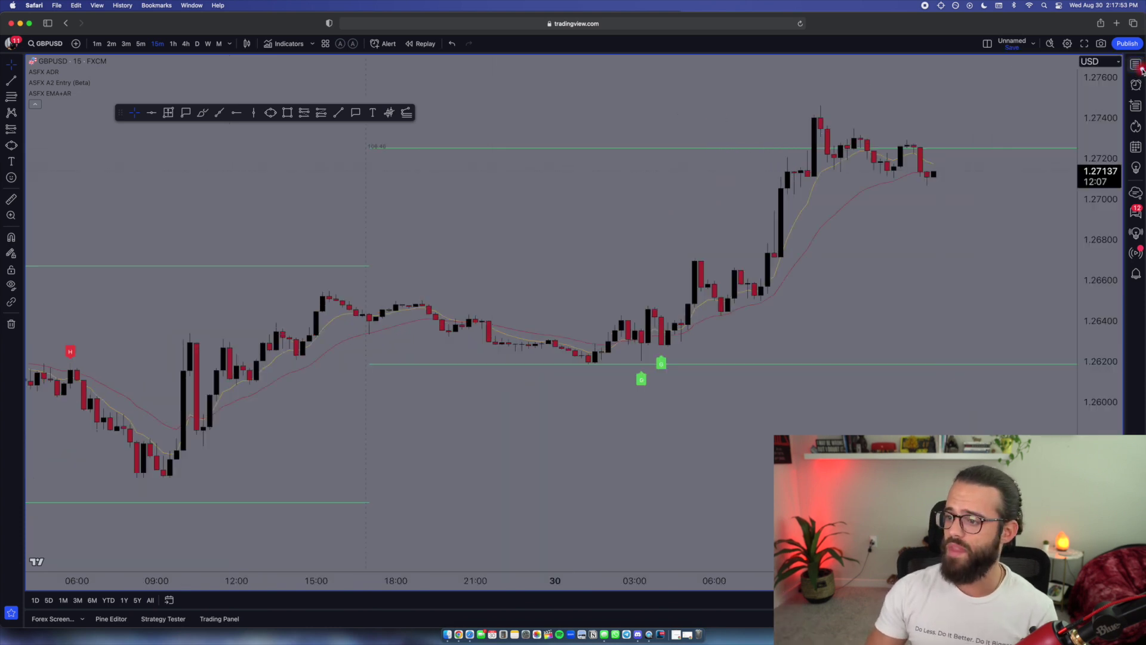
scroll(691, 277, right, 2)
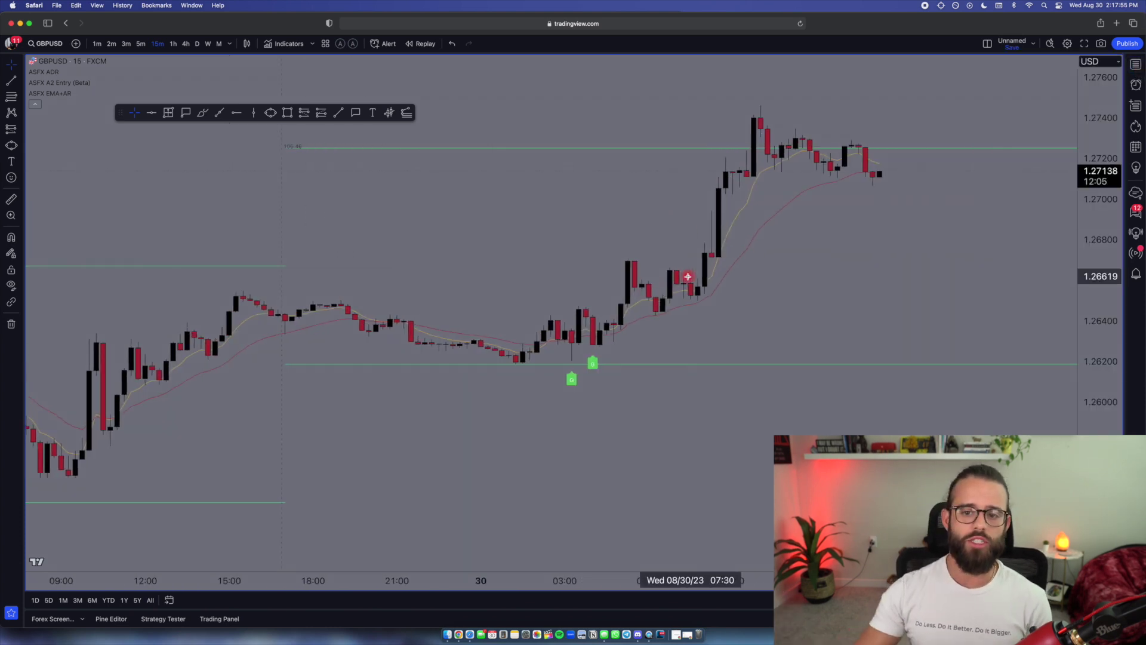
click(321, 112)
click(712, 253)
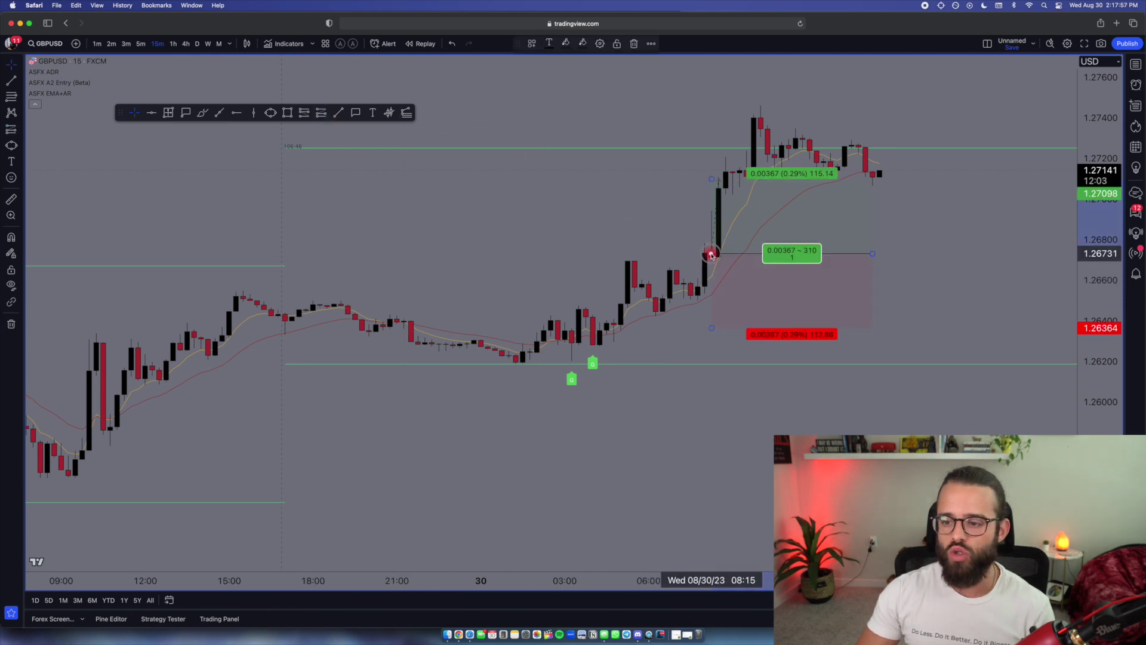
drag(717, 327, 712, 297)
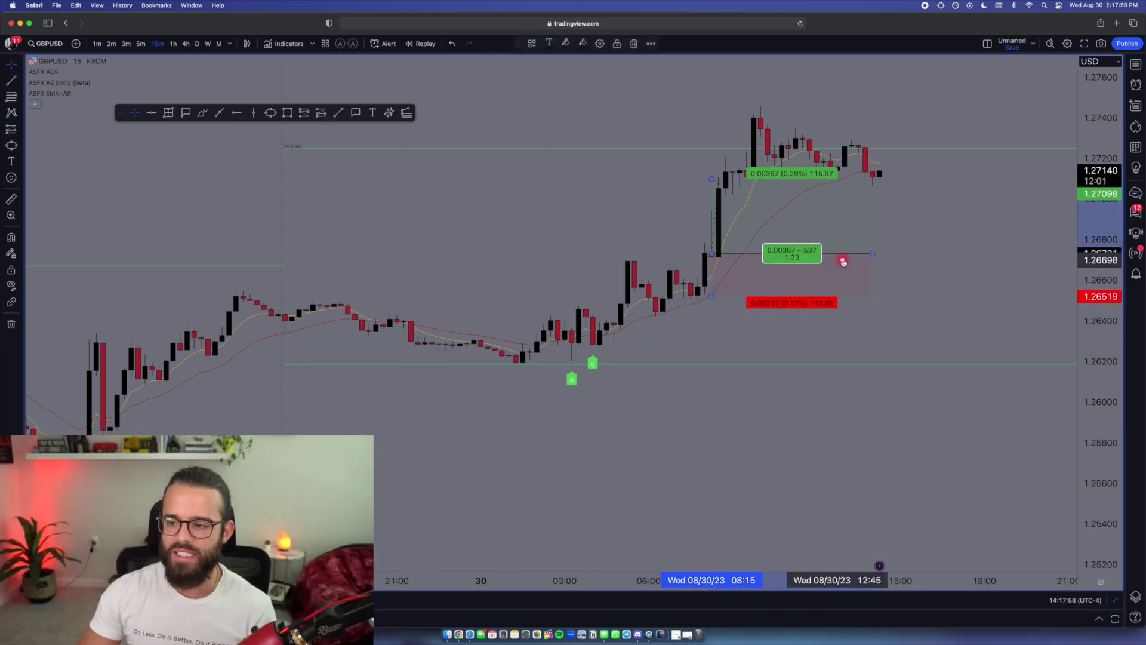
drag(872, 253, 1068, 254)
drag(712, 178, 711, 117)
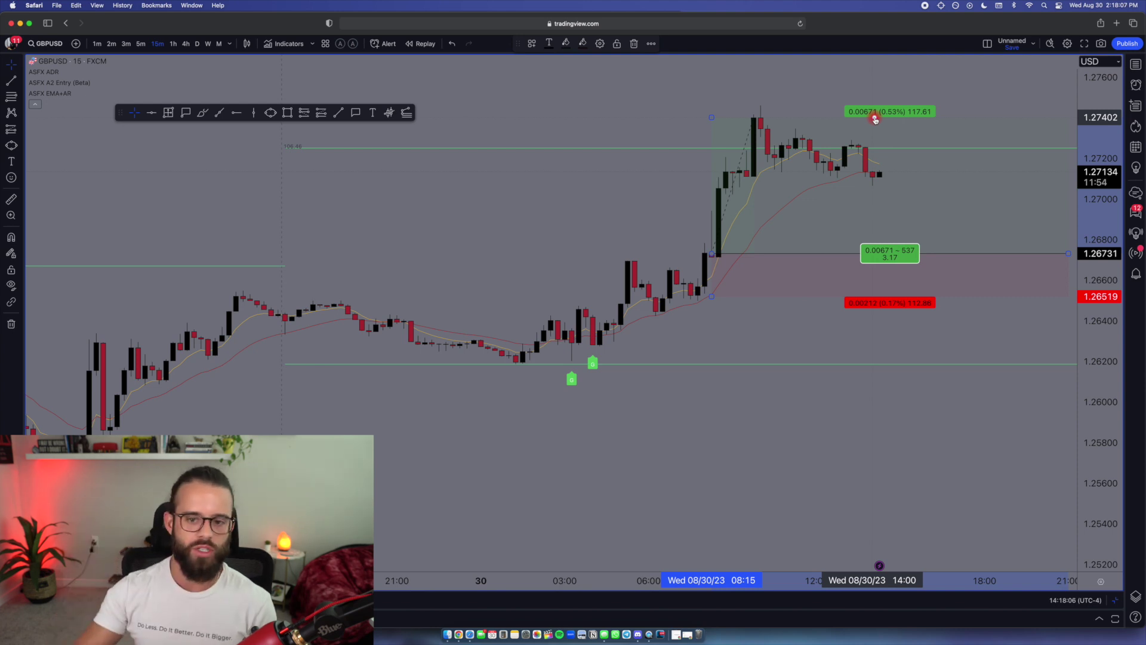
Step: Mark the entry candle with a vertical line and sketch white brush strokes over preceding candles
click(249, 118)
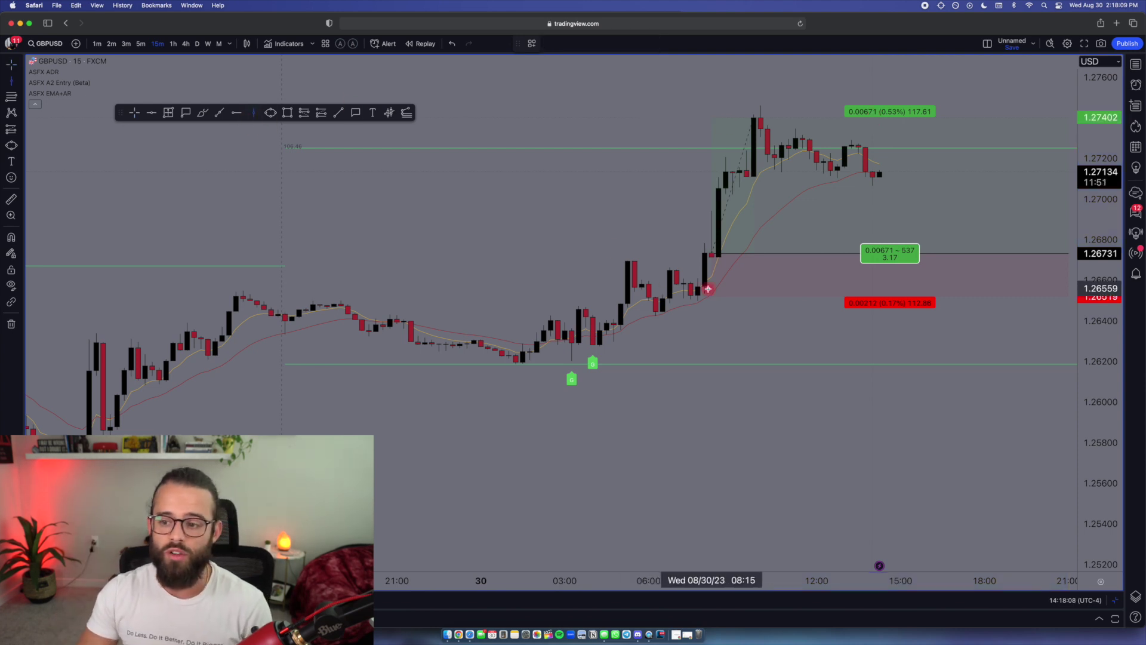
click(711, 313)
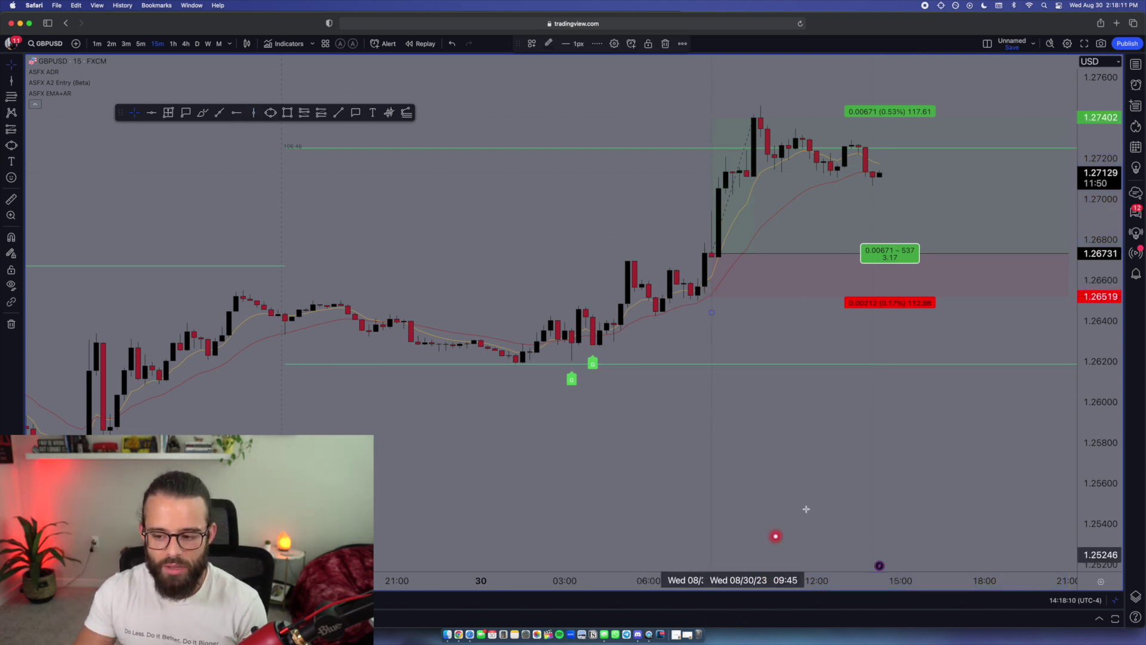
click(202, 112)
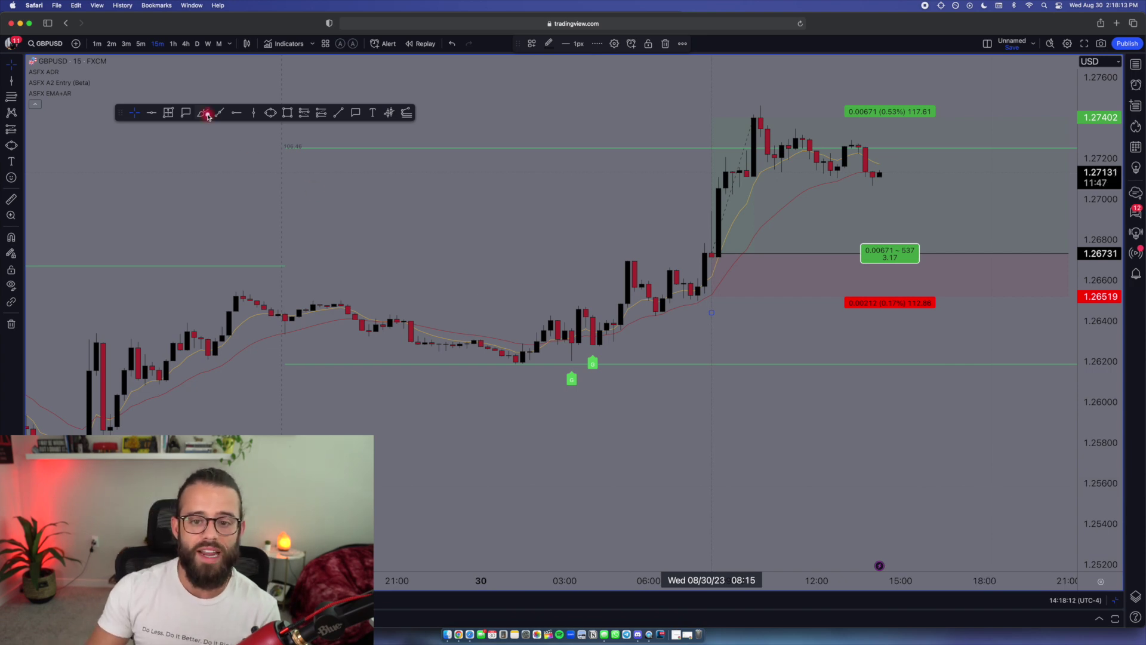
drag(602, 267, 742, 253)
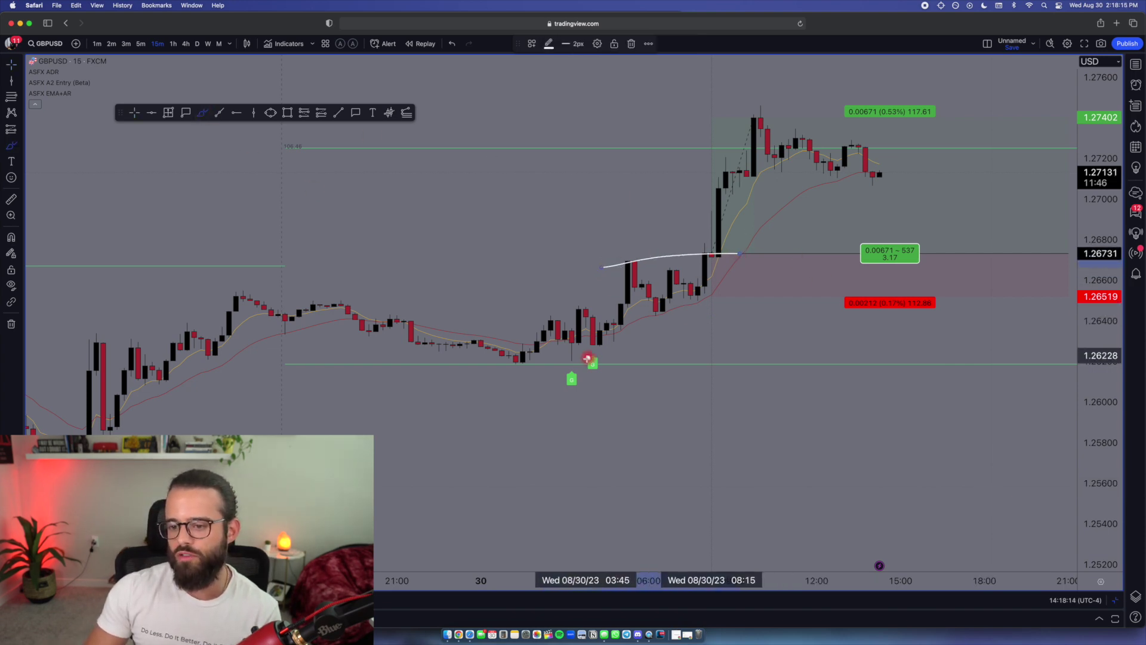
mouse_move(589, 358)
mouse_down()
mouse_move(614, 271)
mouse_move(800, 284)
mouse_up()
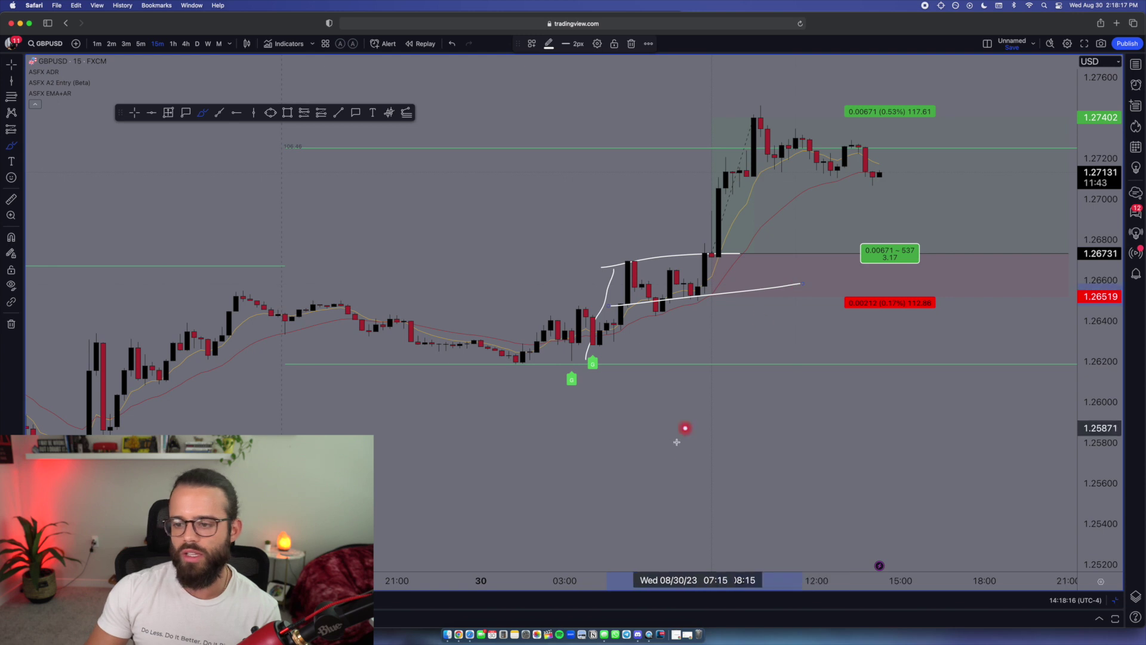